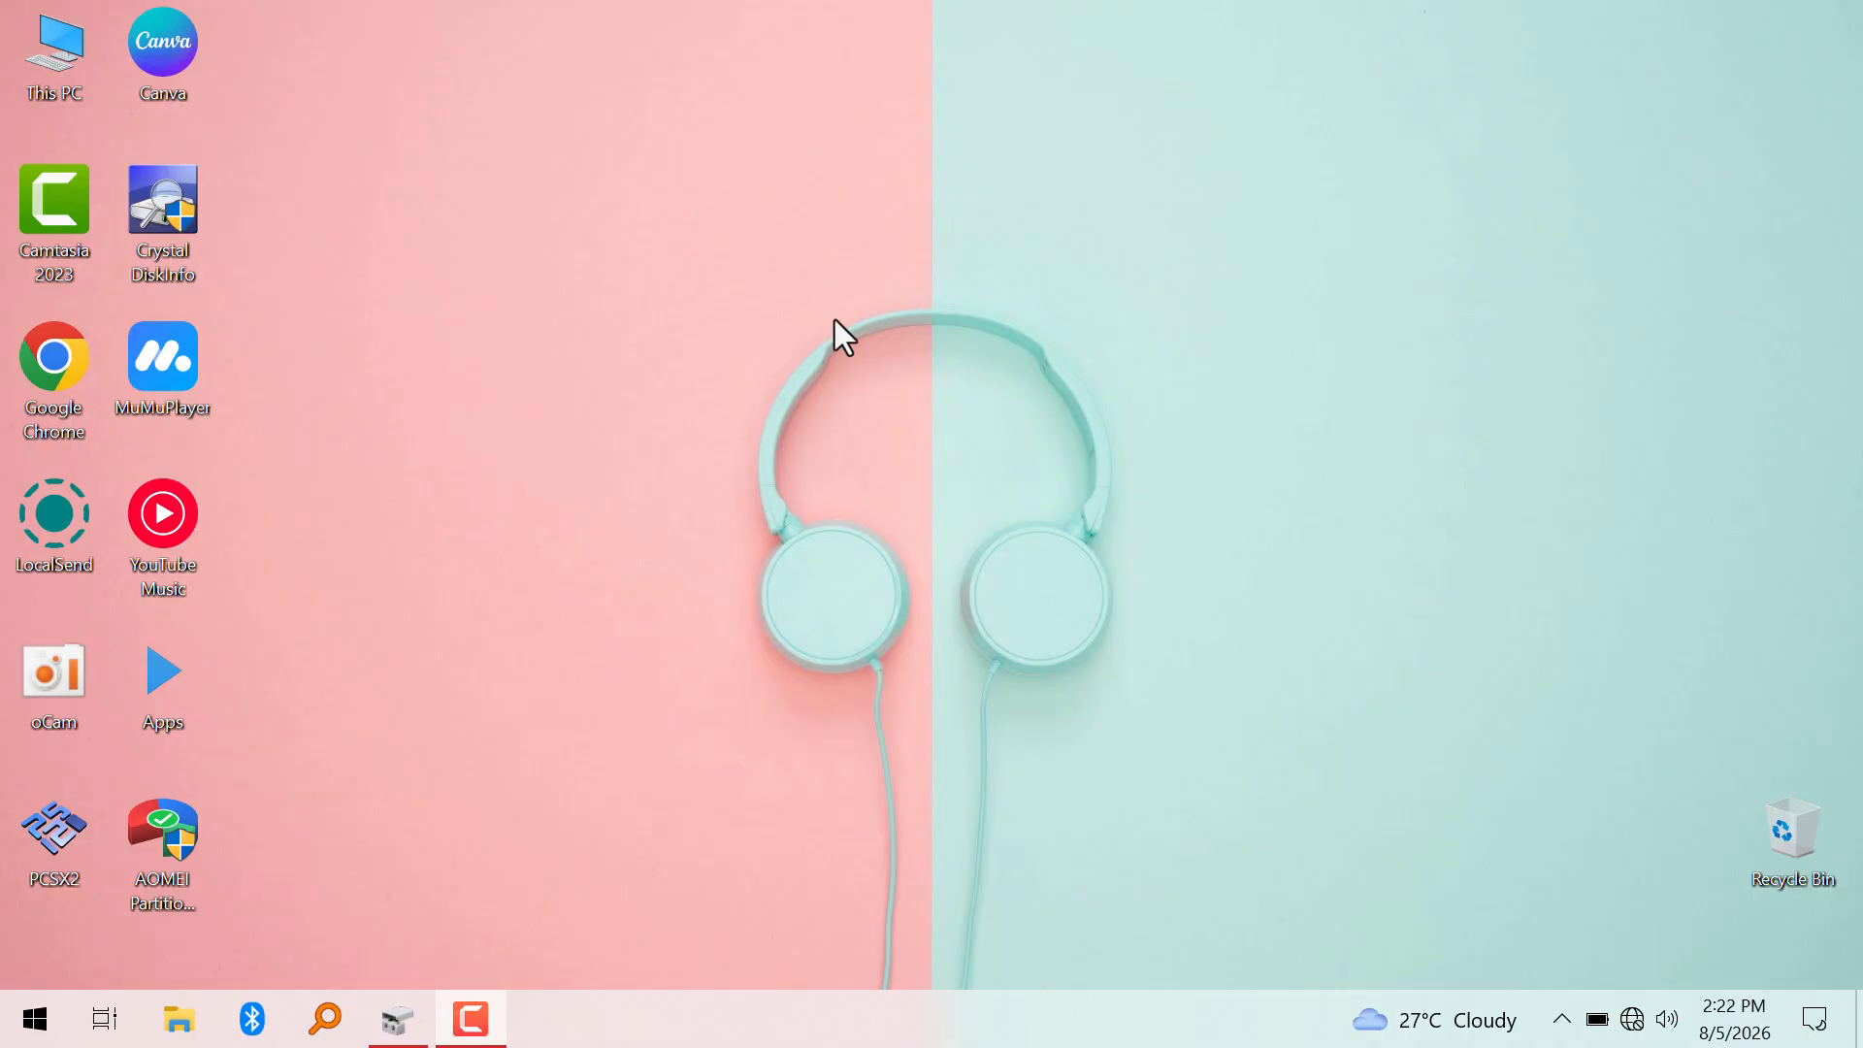
# - Open This PC and look at the HDD (D:) drive among the connected drives
pyautogui.doubleClick(59, 69)
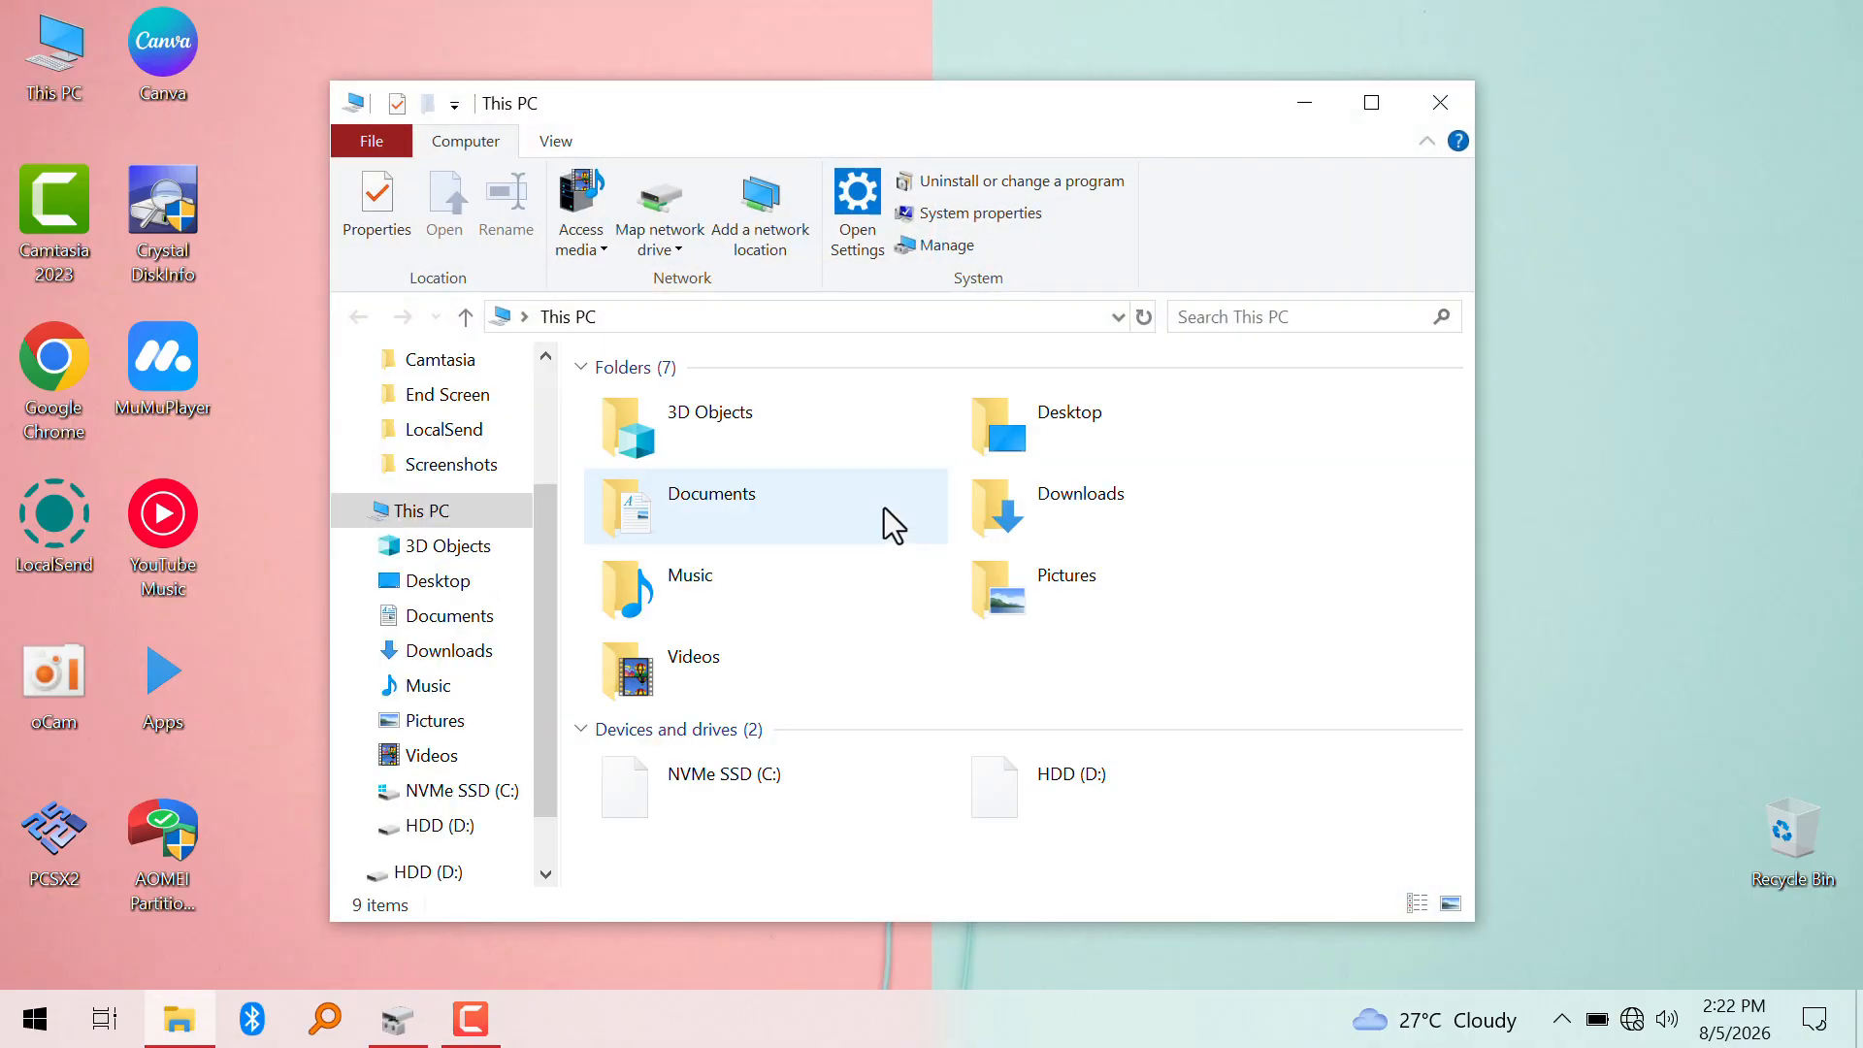
pyautogui.click(1131, 811)
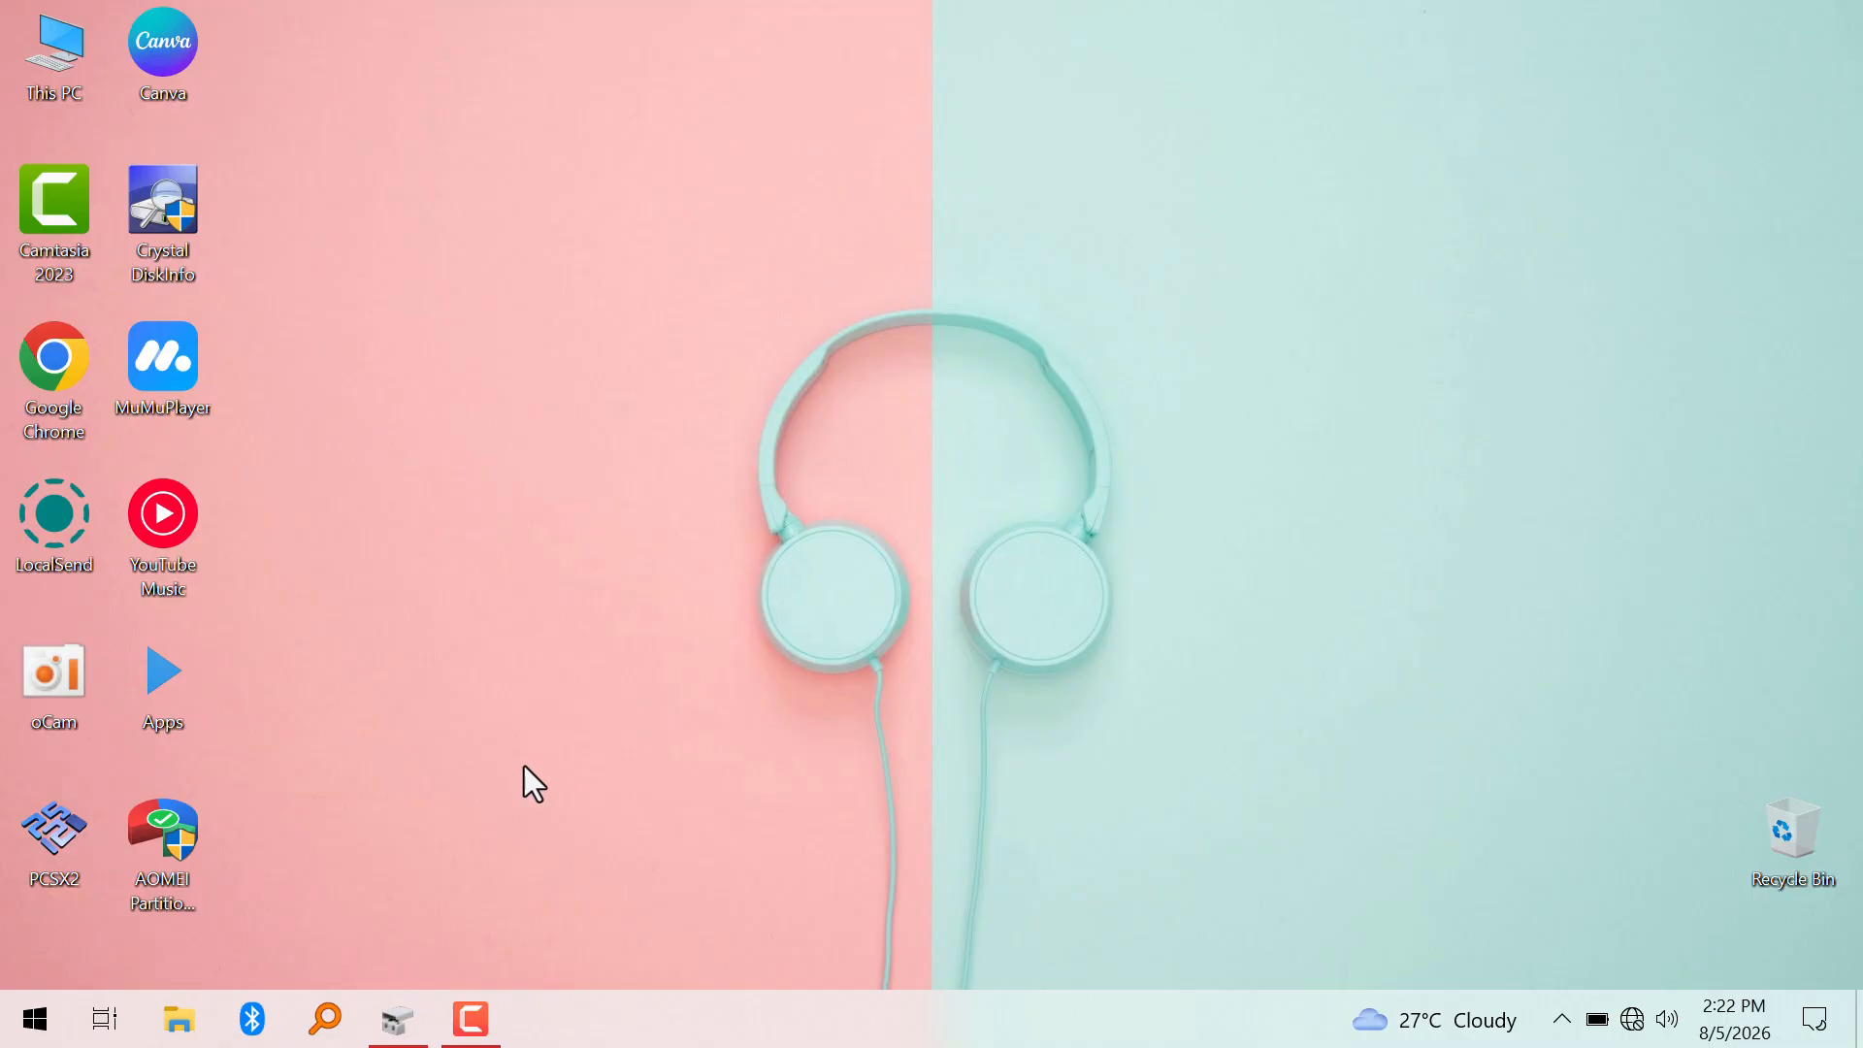
# - Search Windows for "disk" and open Create and format hard disk partitions
pyautogui.click(35, 1019)
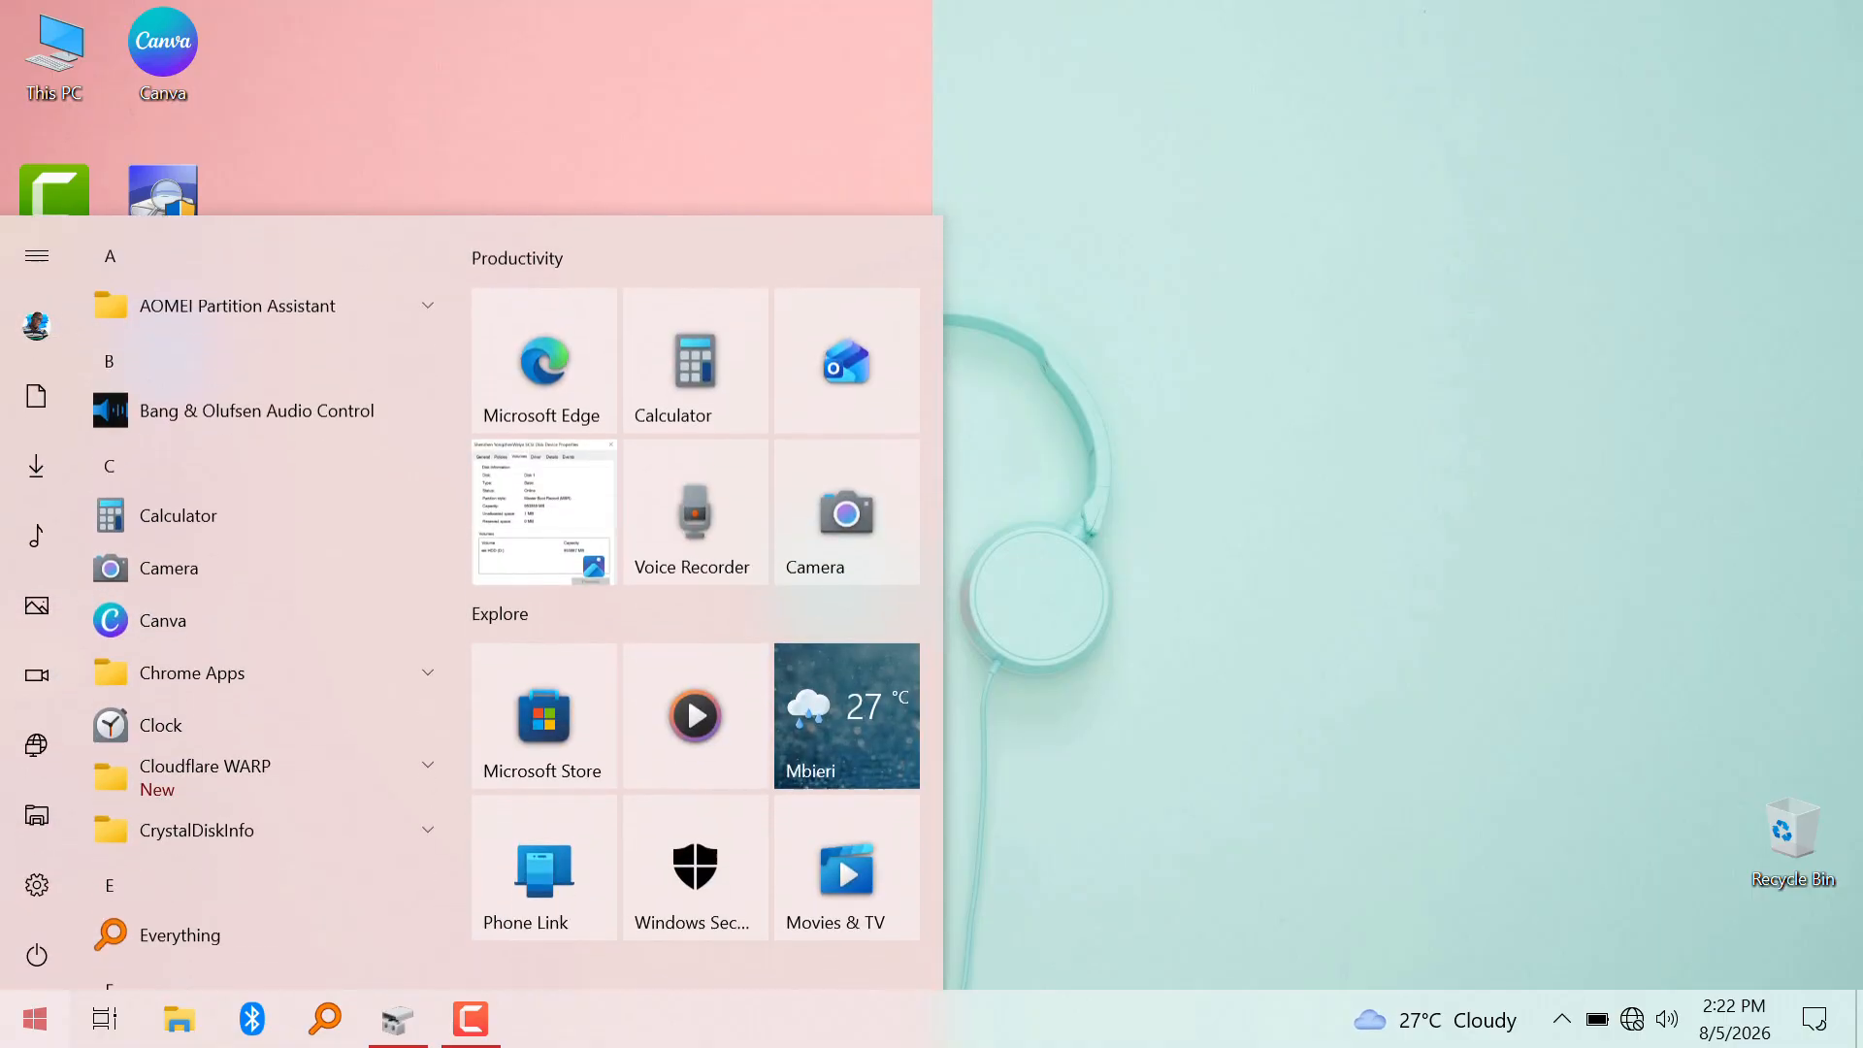
pyautogui.click(35, 1018)
pyautogui.write('disk')
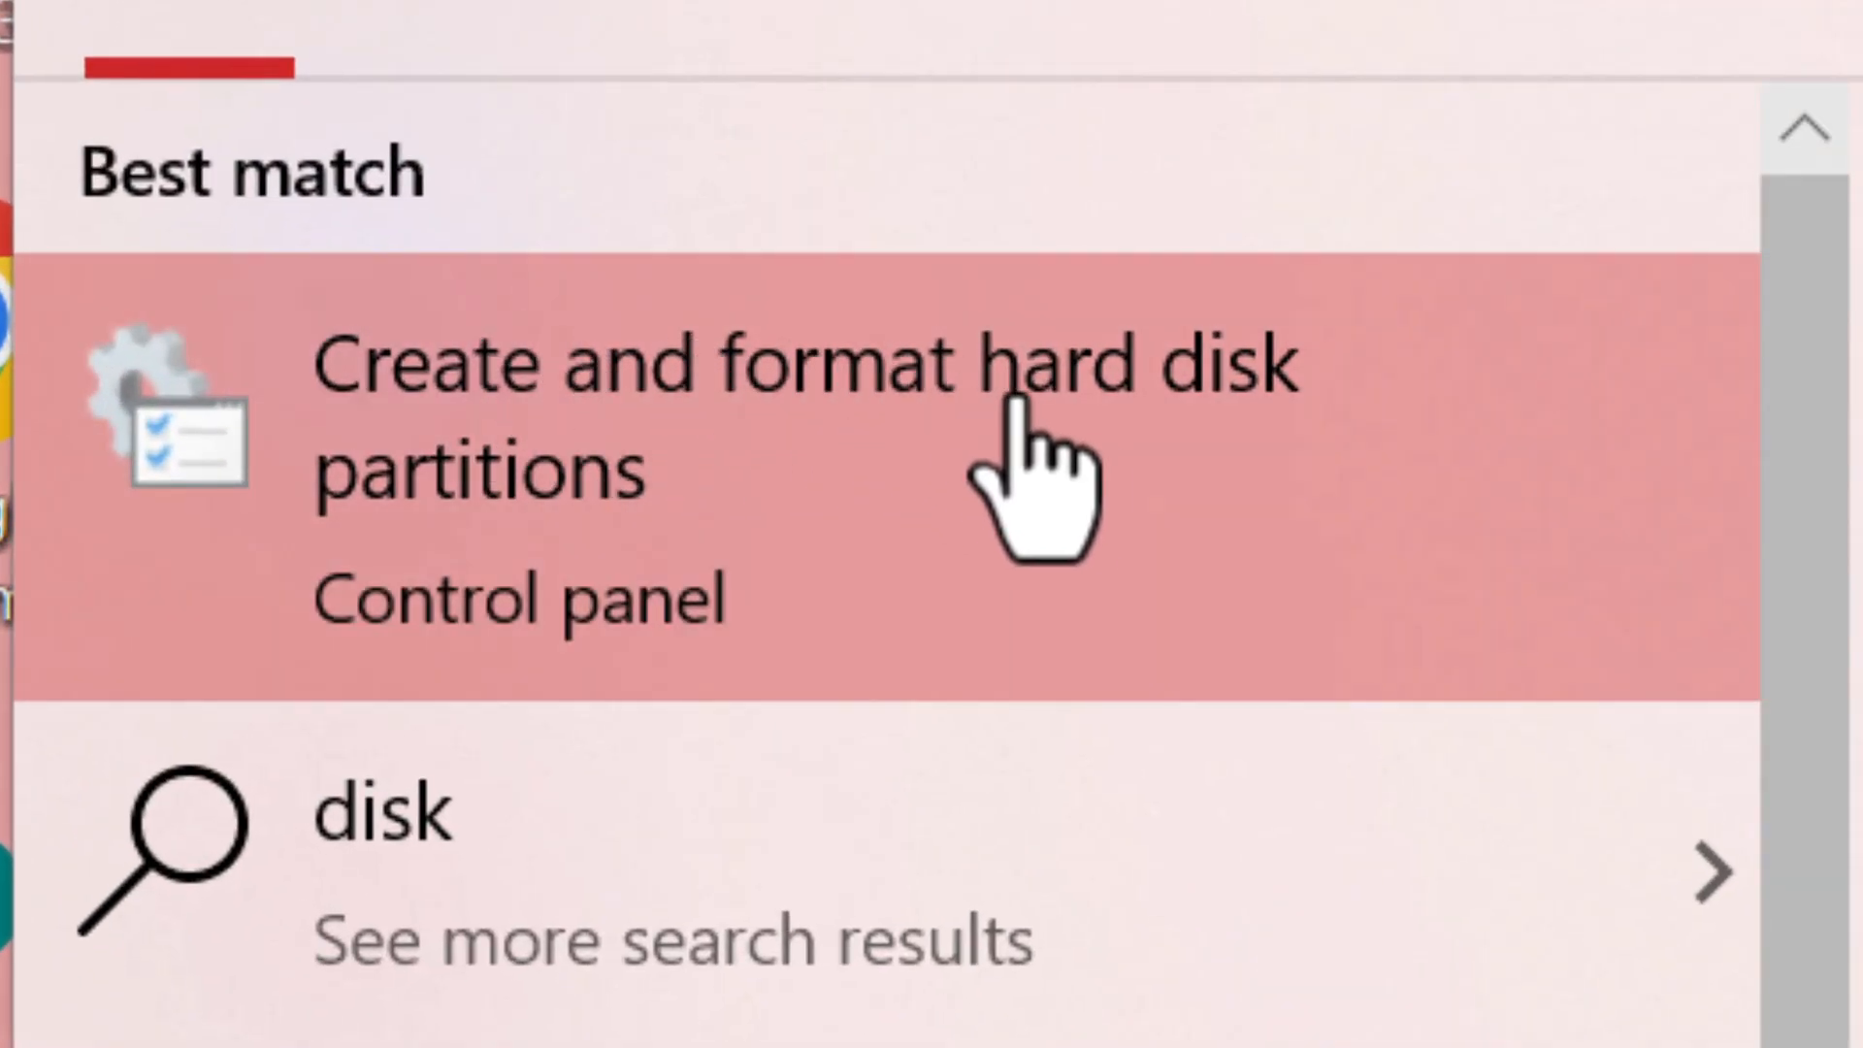
pyautogui.click(1252, 446)
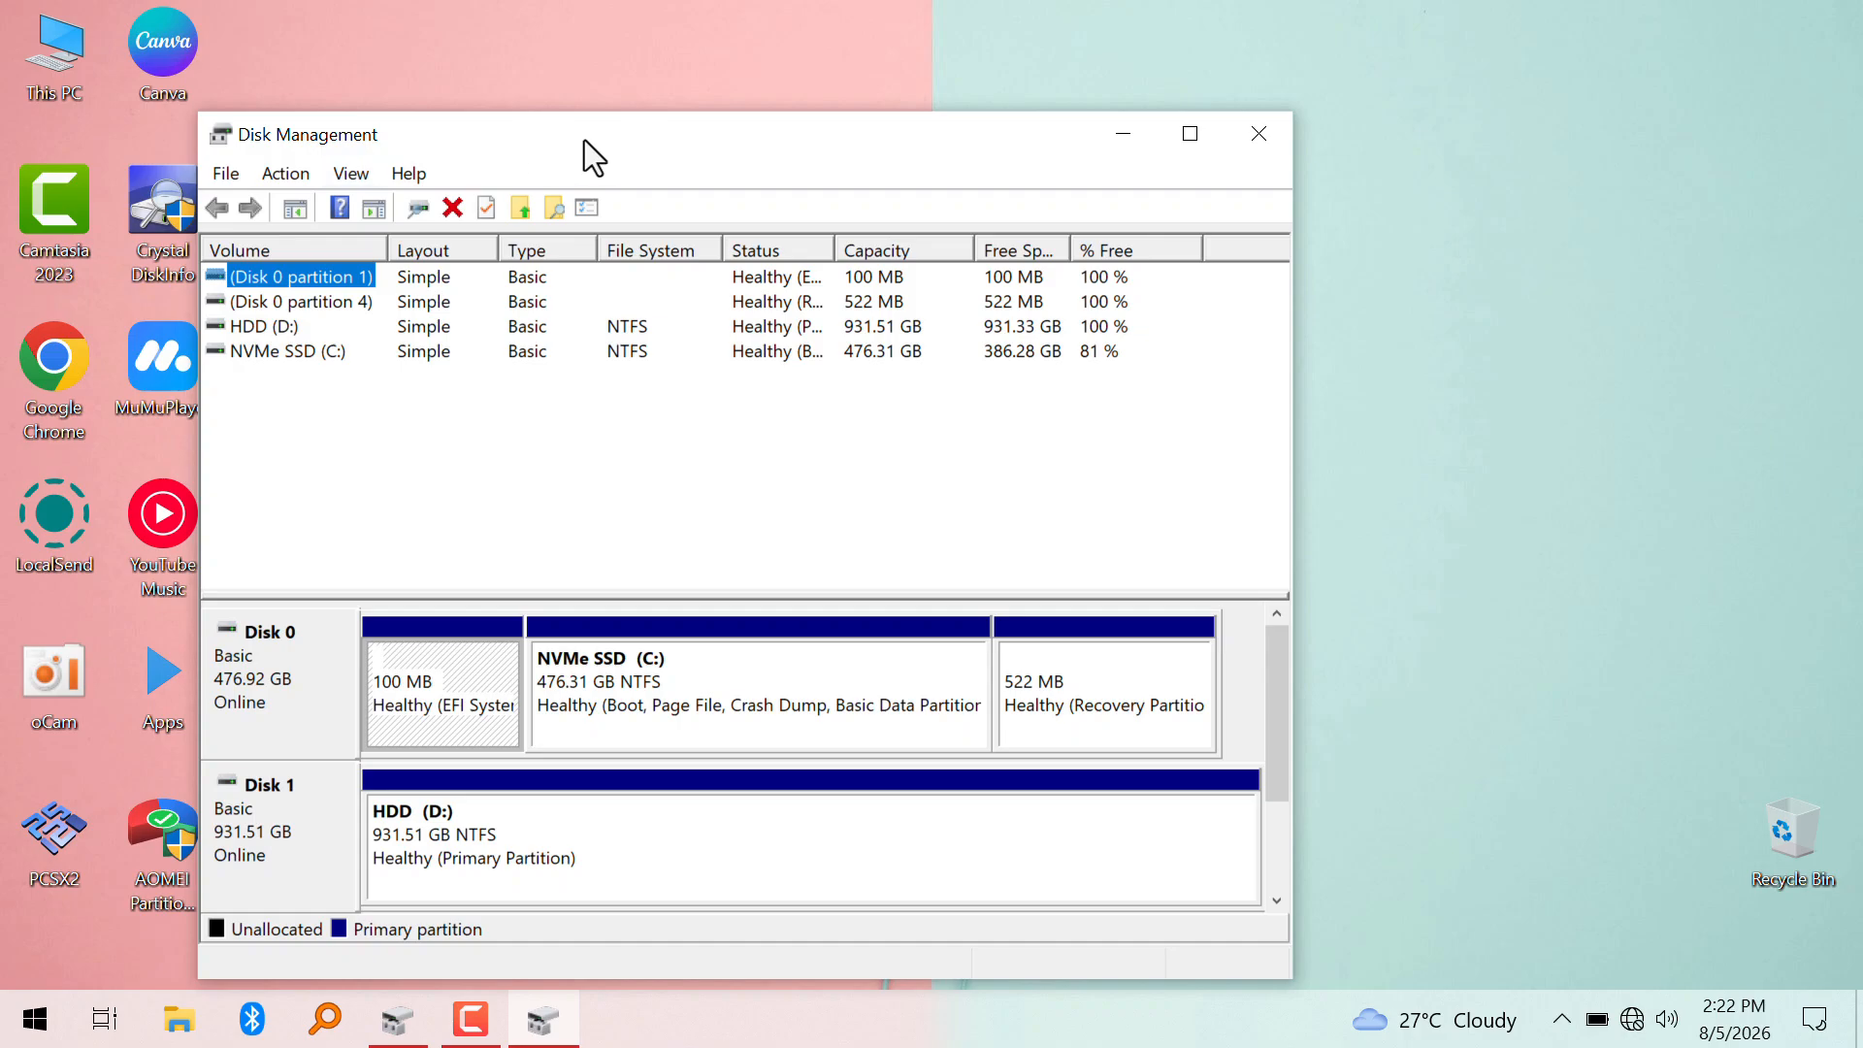
pyautogui.moveTo(584, 141); pyautogui.dragTo(678, 93)
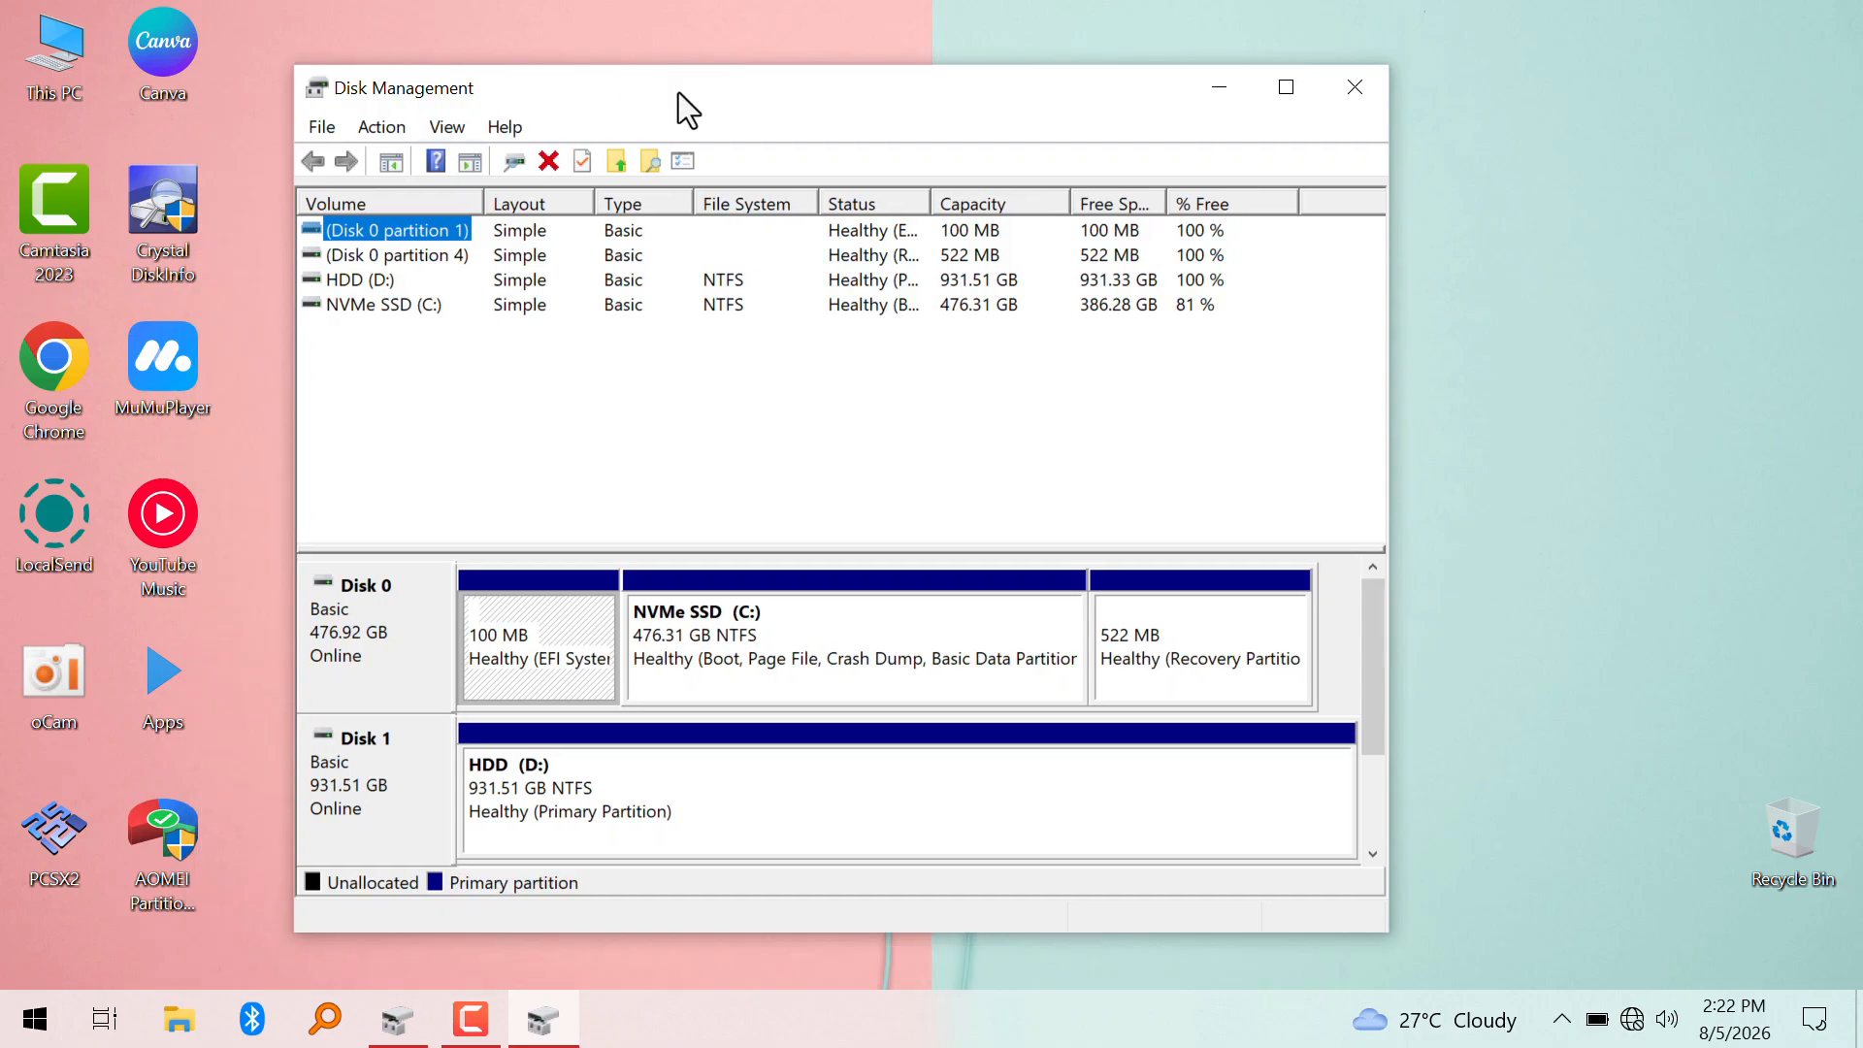
# - Check the partition style of Disk 1 in its volume properties, and close Disk Management
pyautogui.click(377, 780)
pyautogui.rightClick(364, 782)
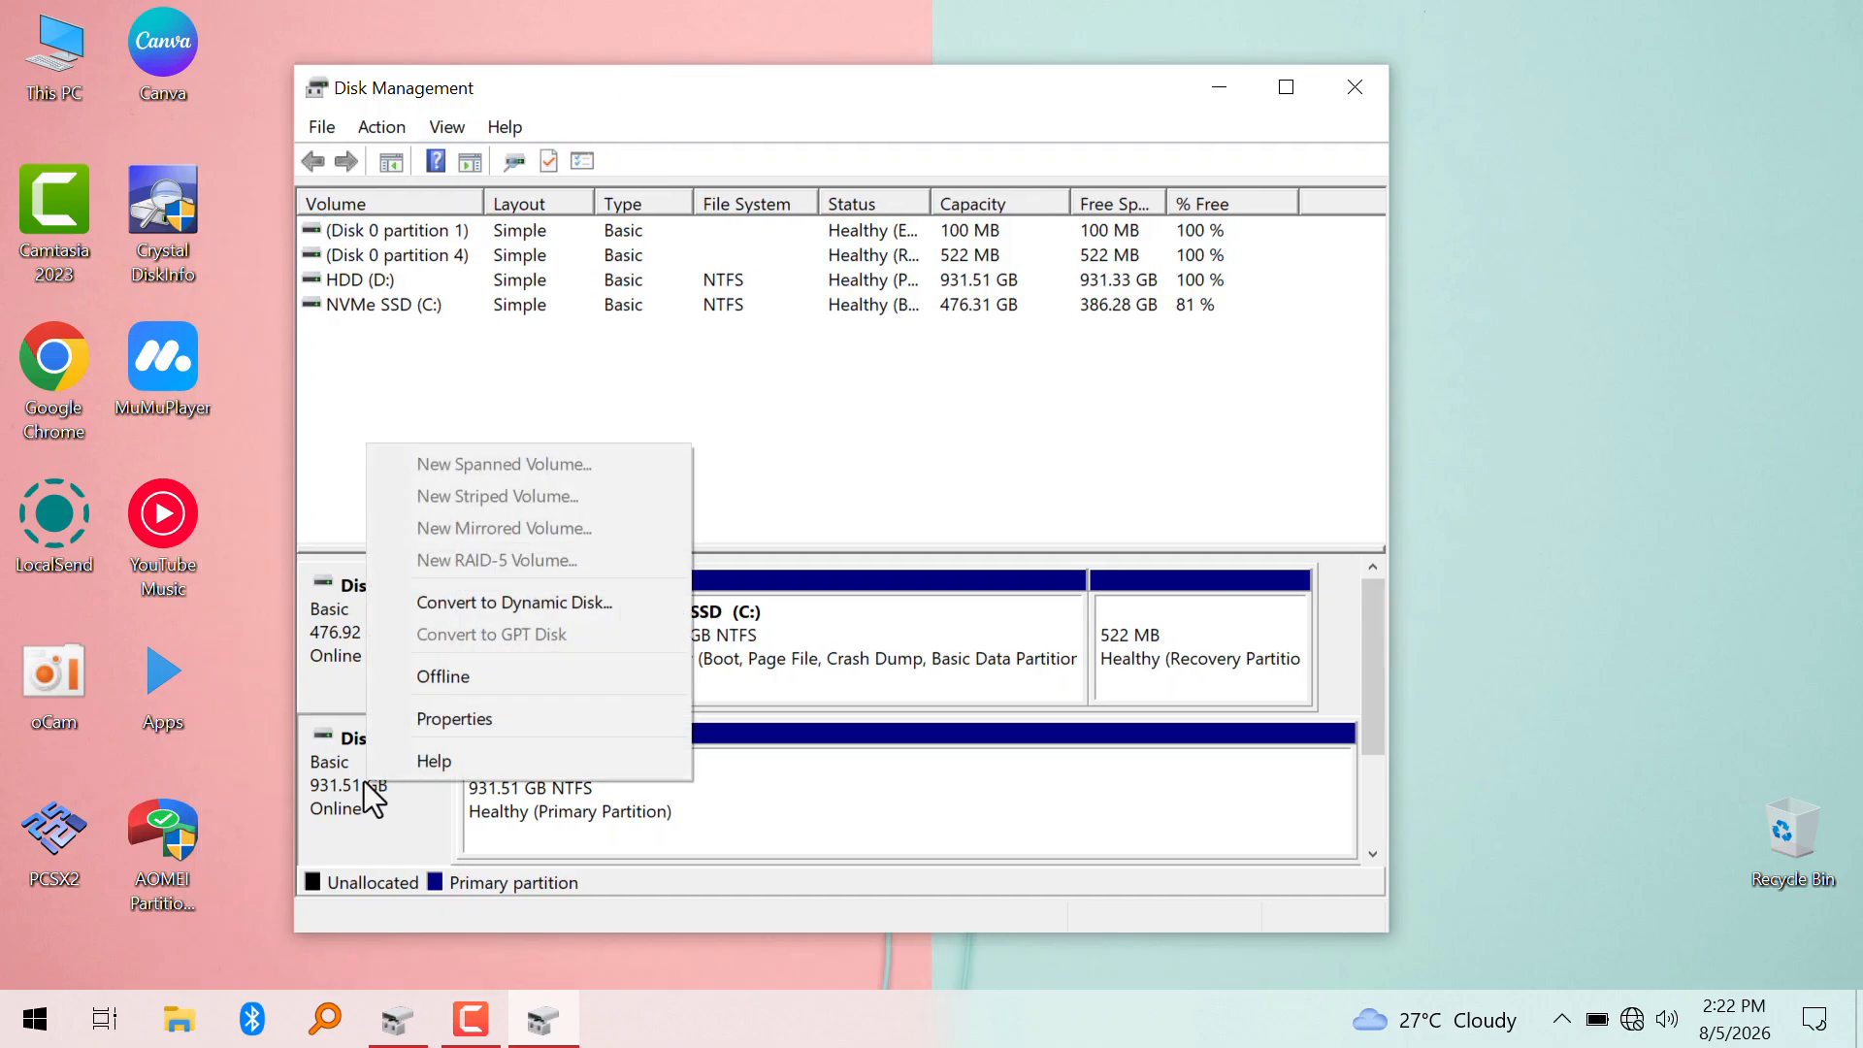
pyautogui.click(371, 796)
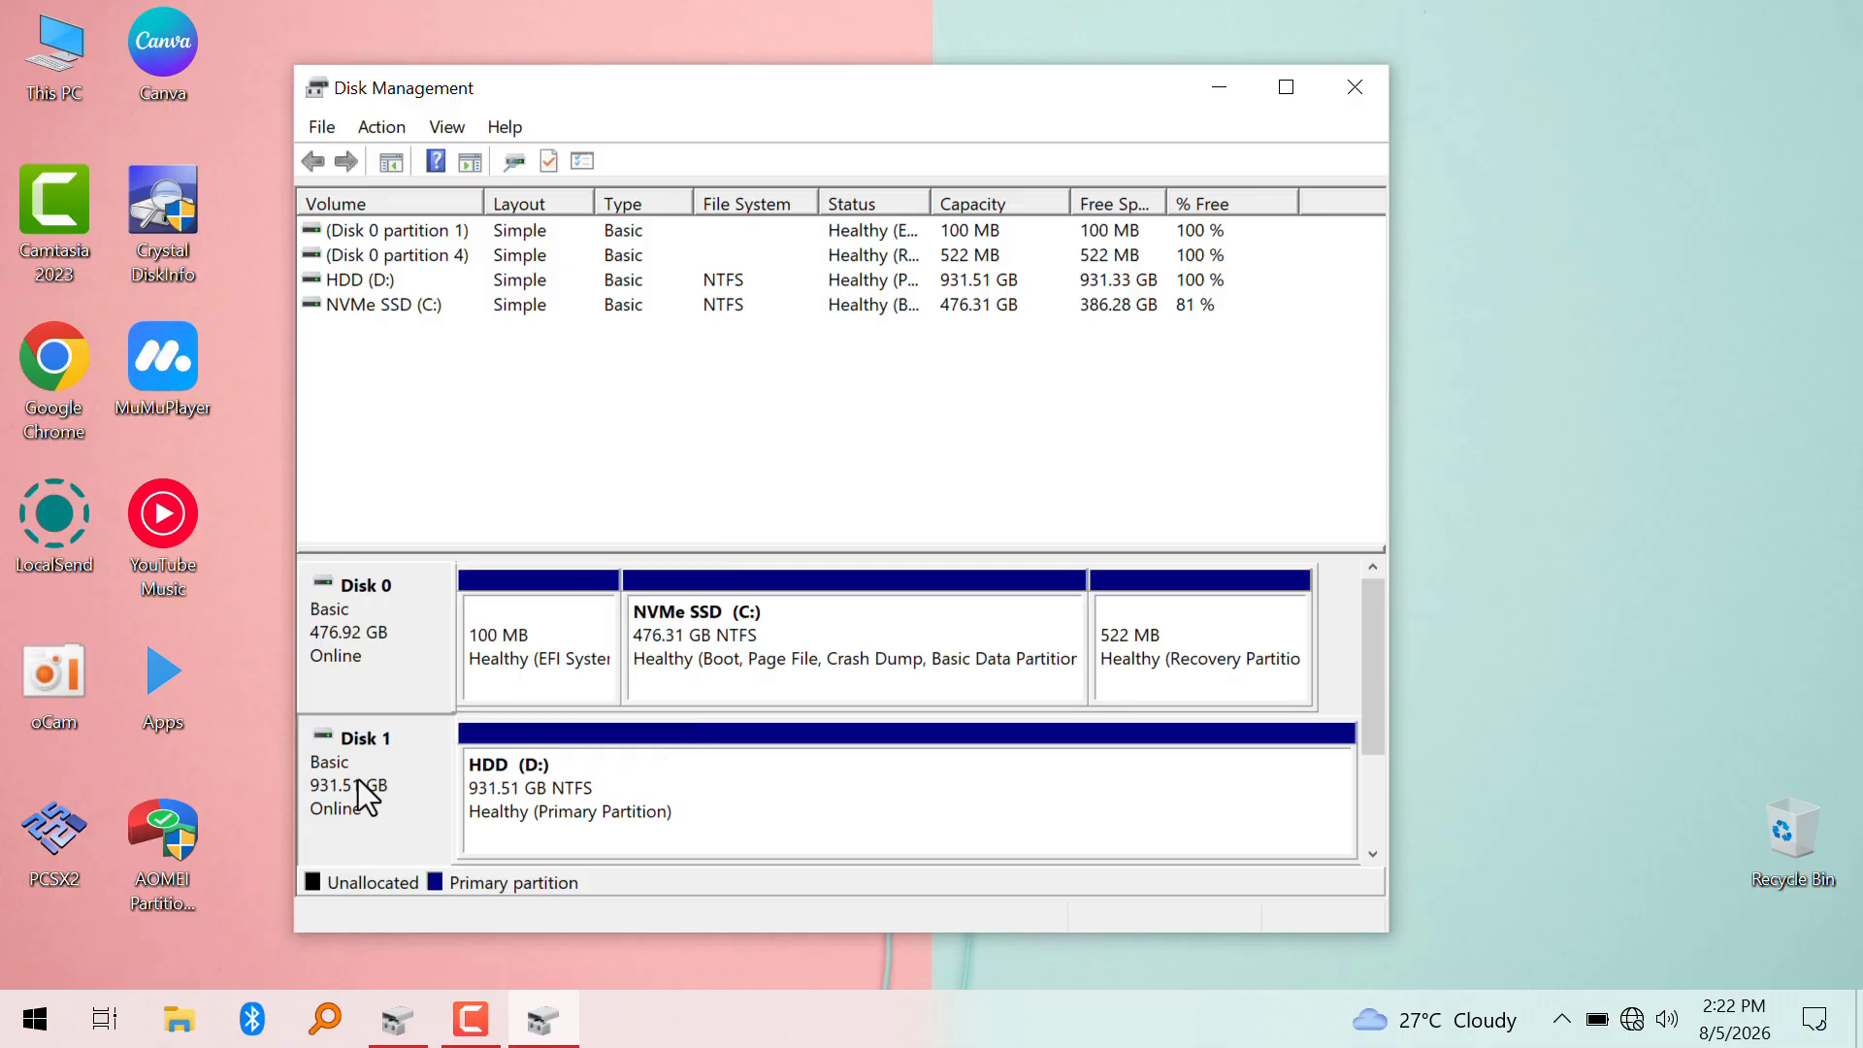
pyautogui.rightClick(357, 772)
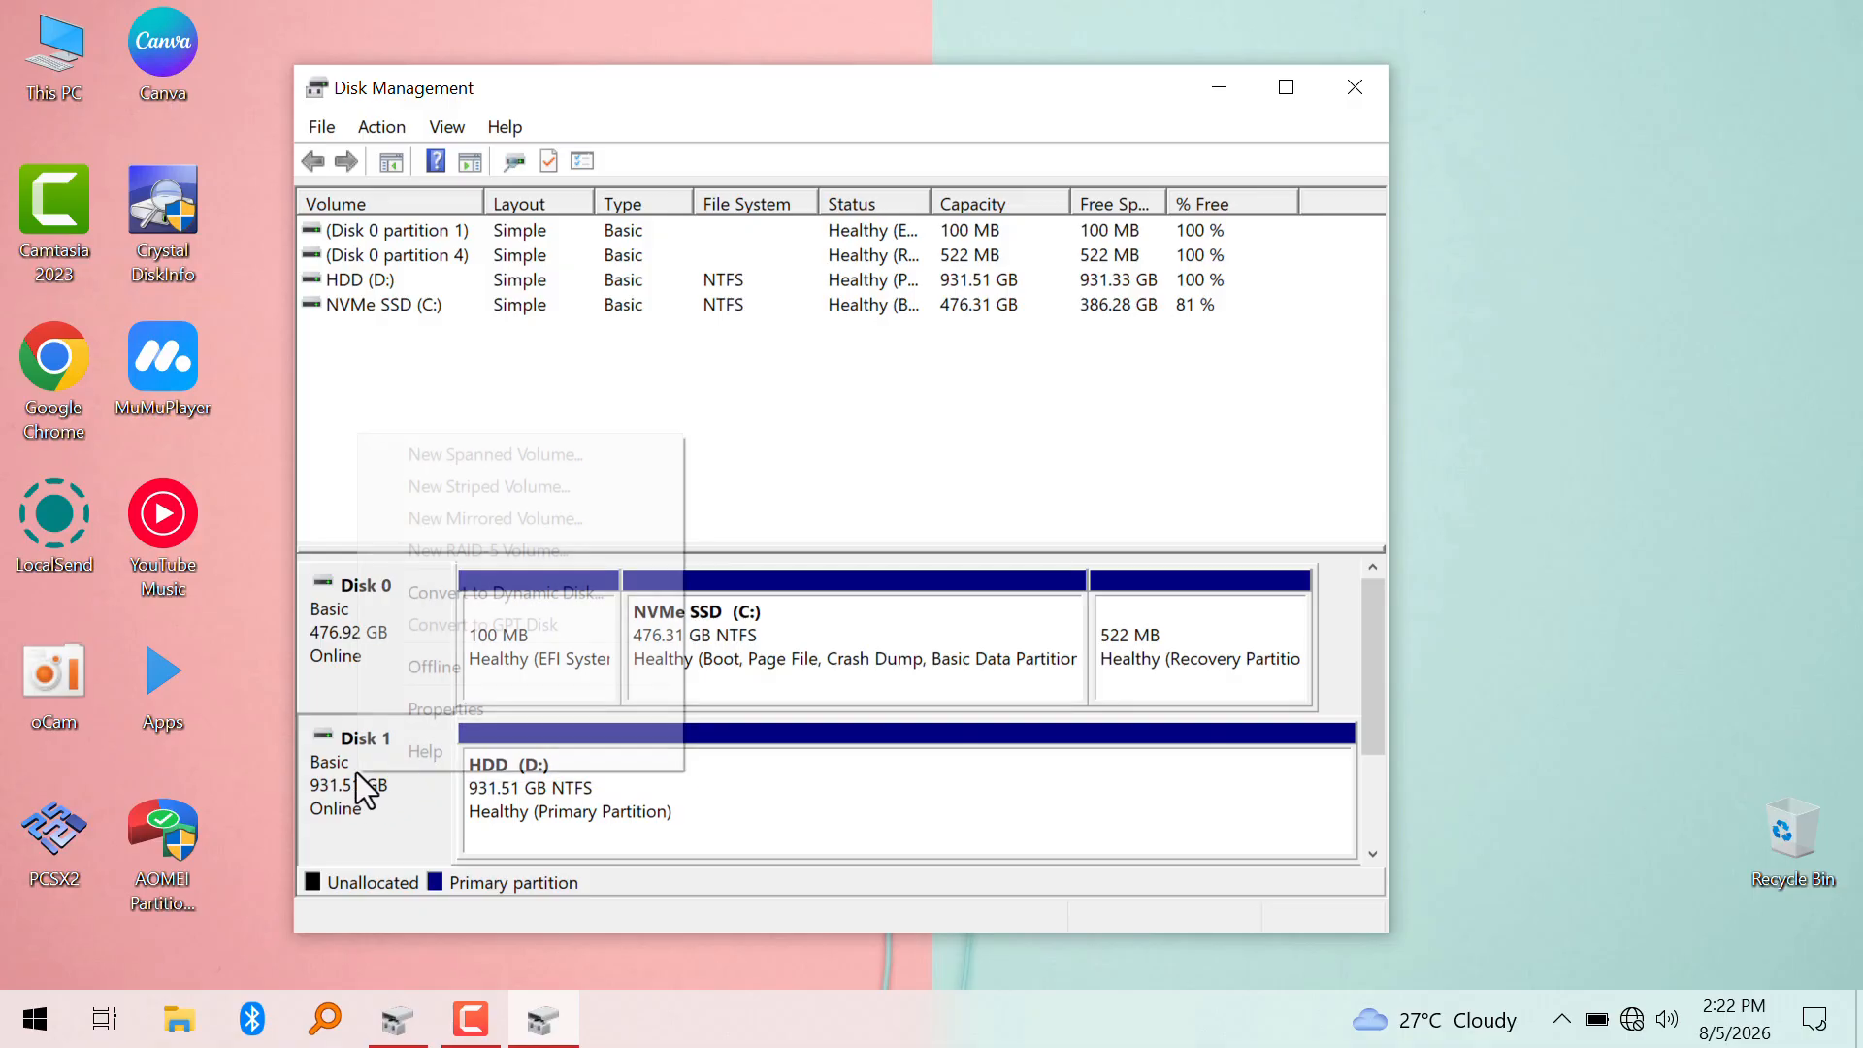
pyautogui.click(464, 708)
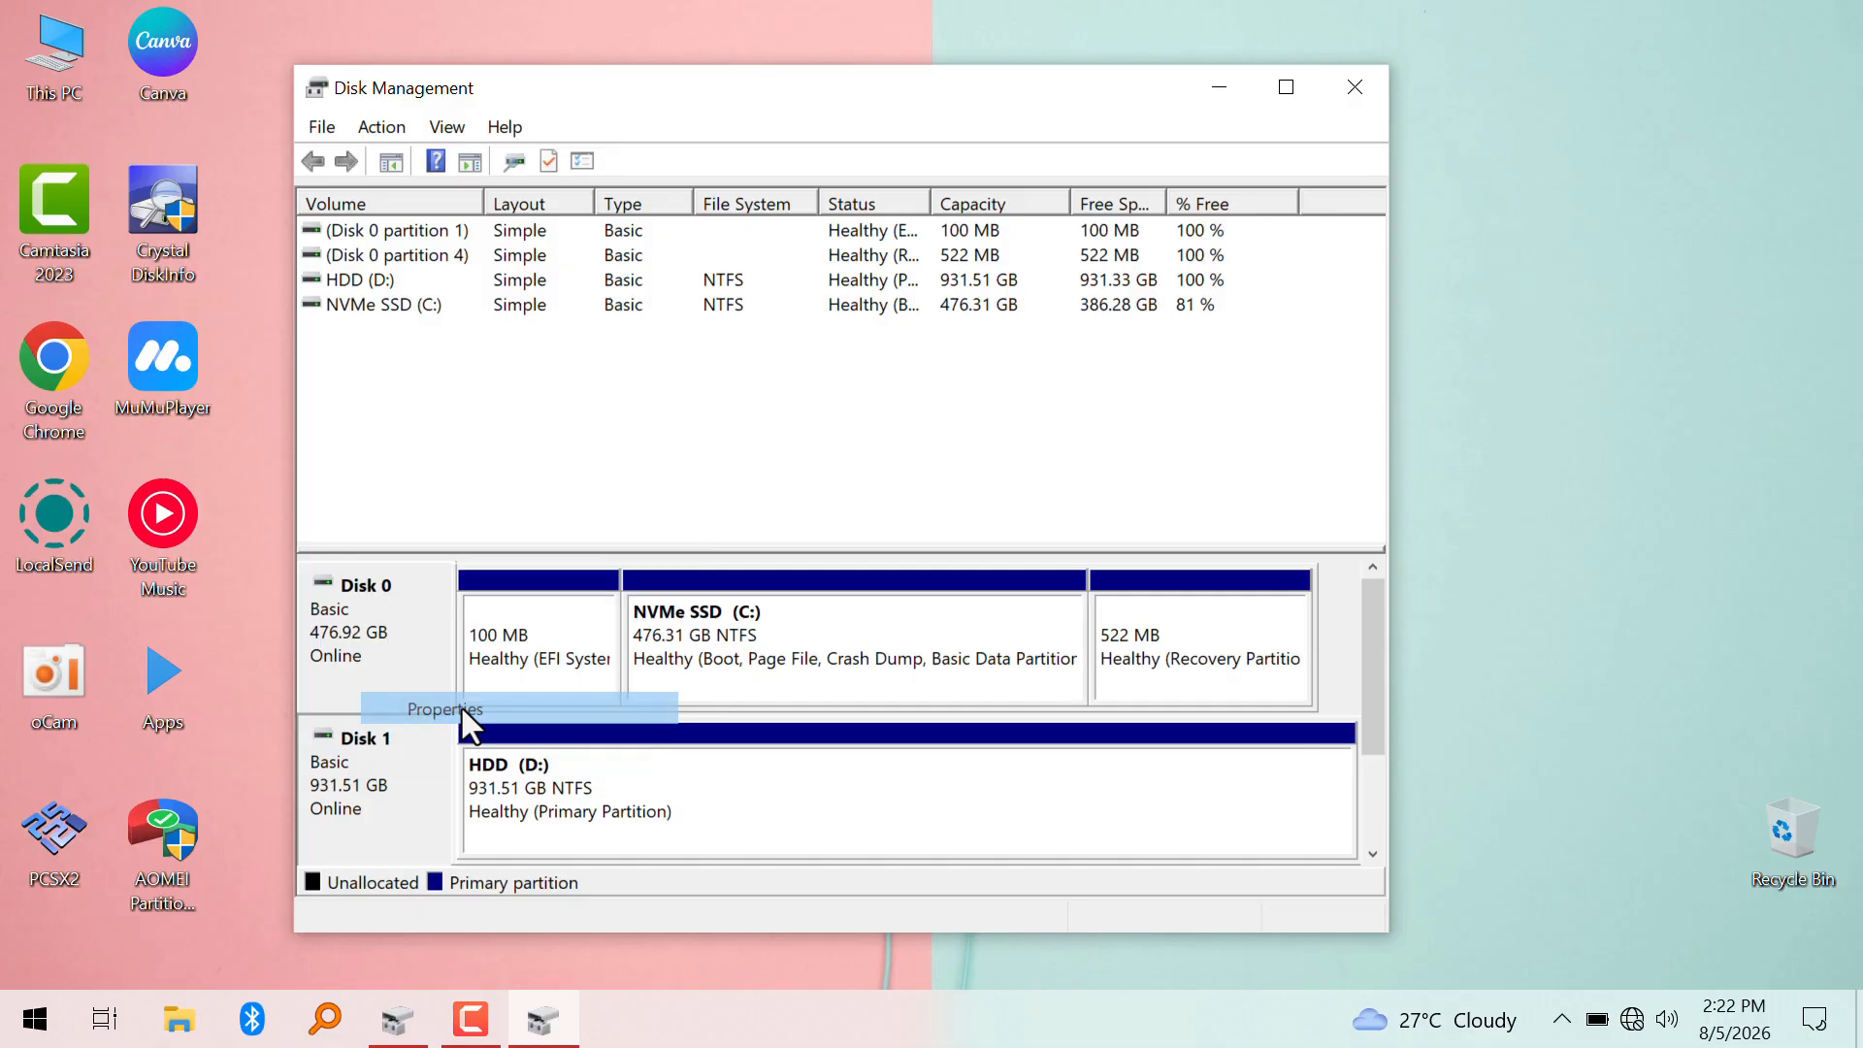
pyautogui.moveTo(510, 223); pyautogui.dragTo(712, 142)
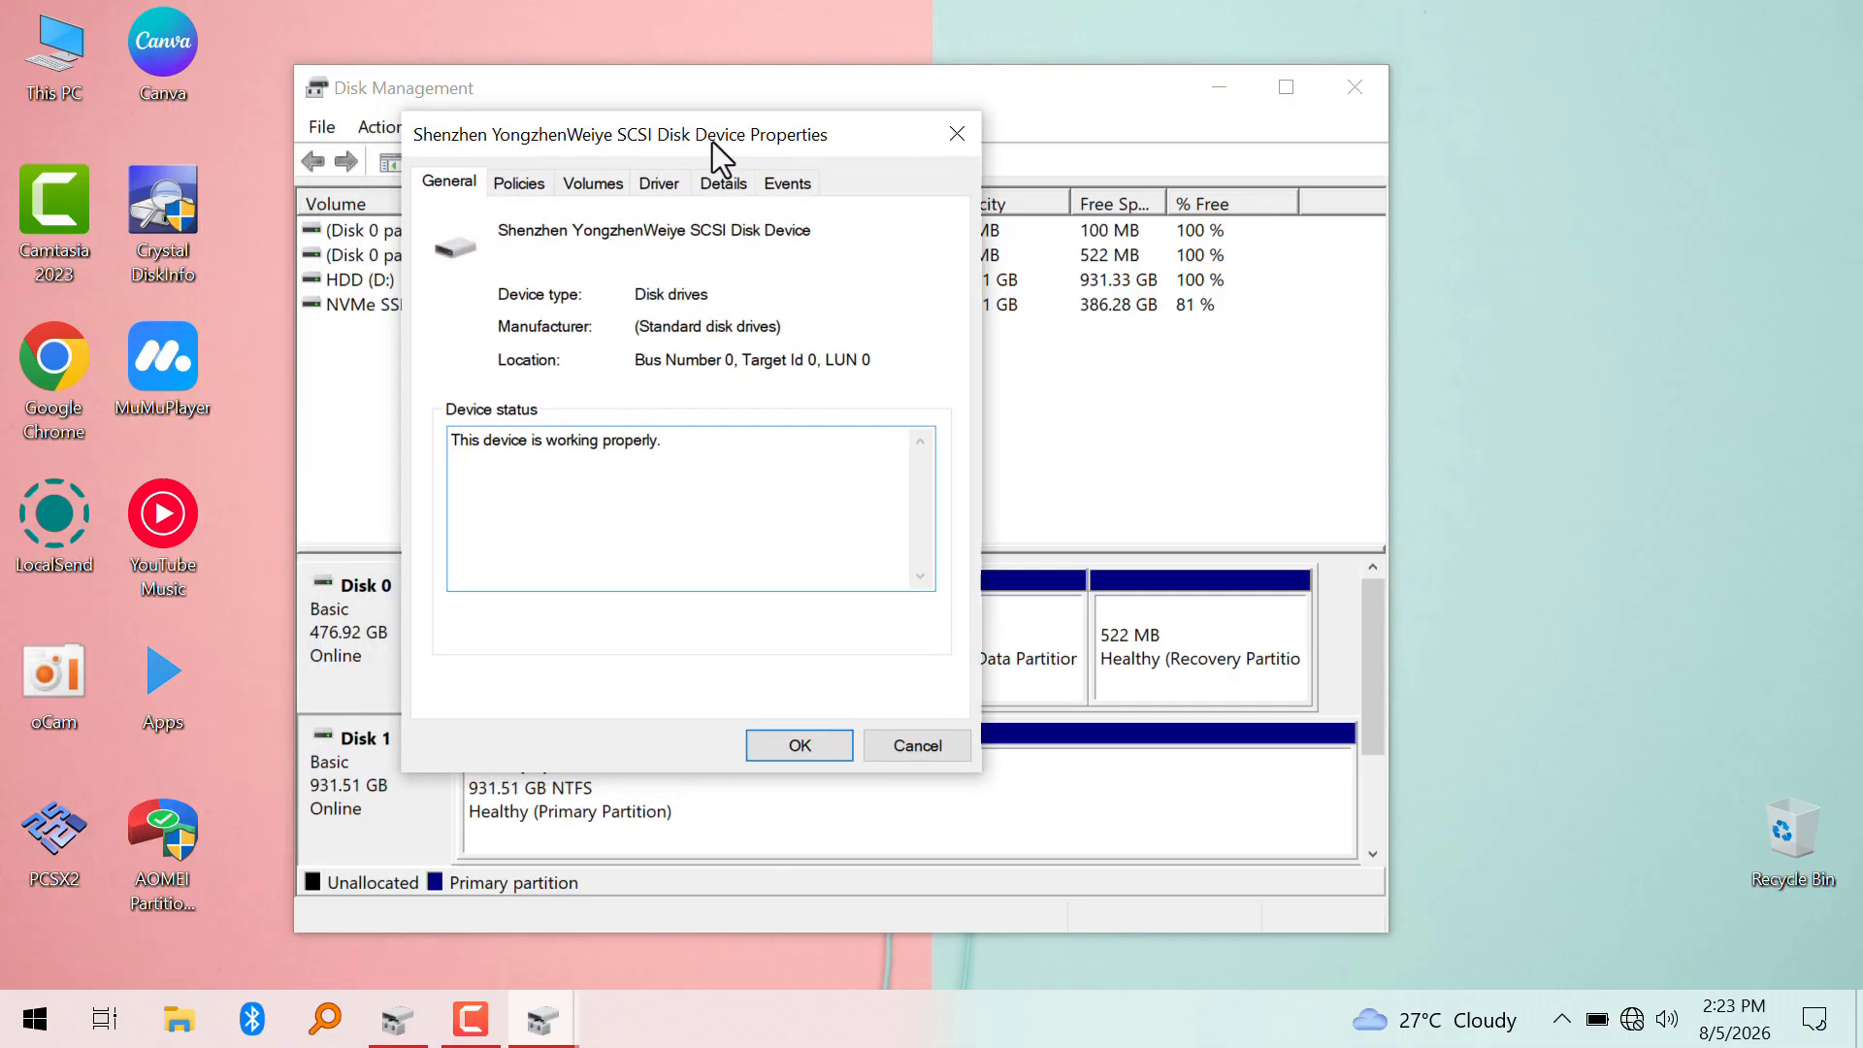
pyautogui.click(594, 181)
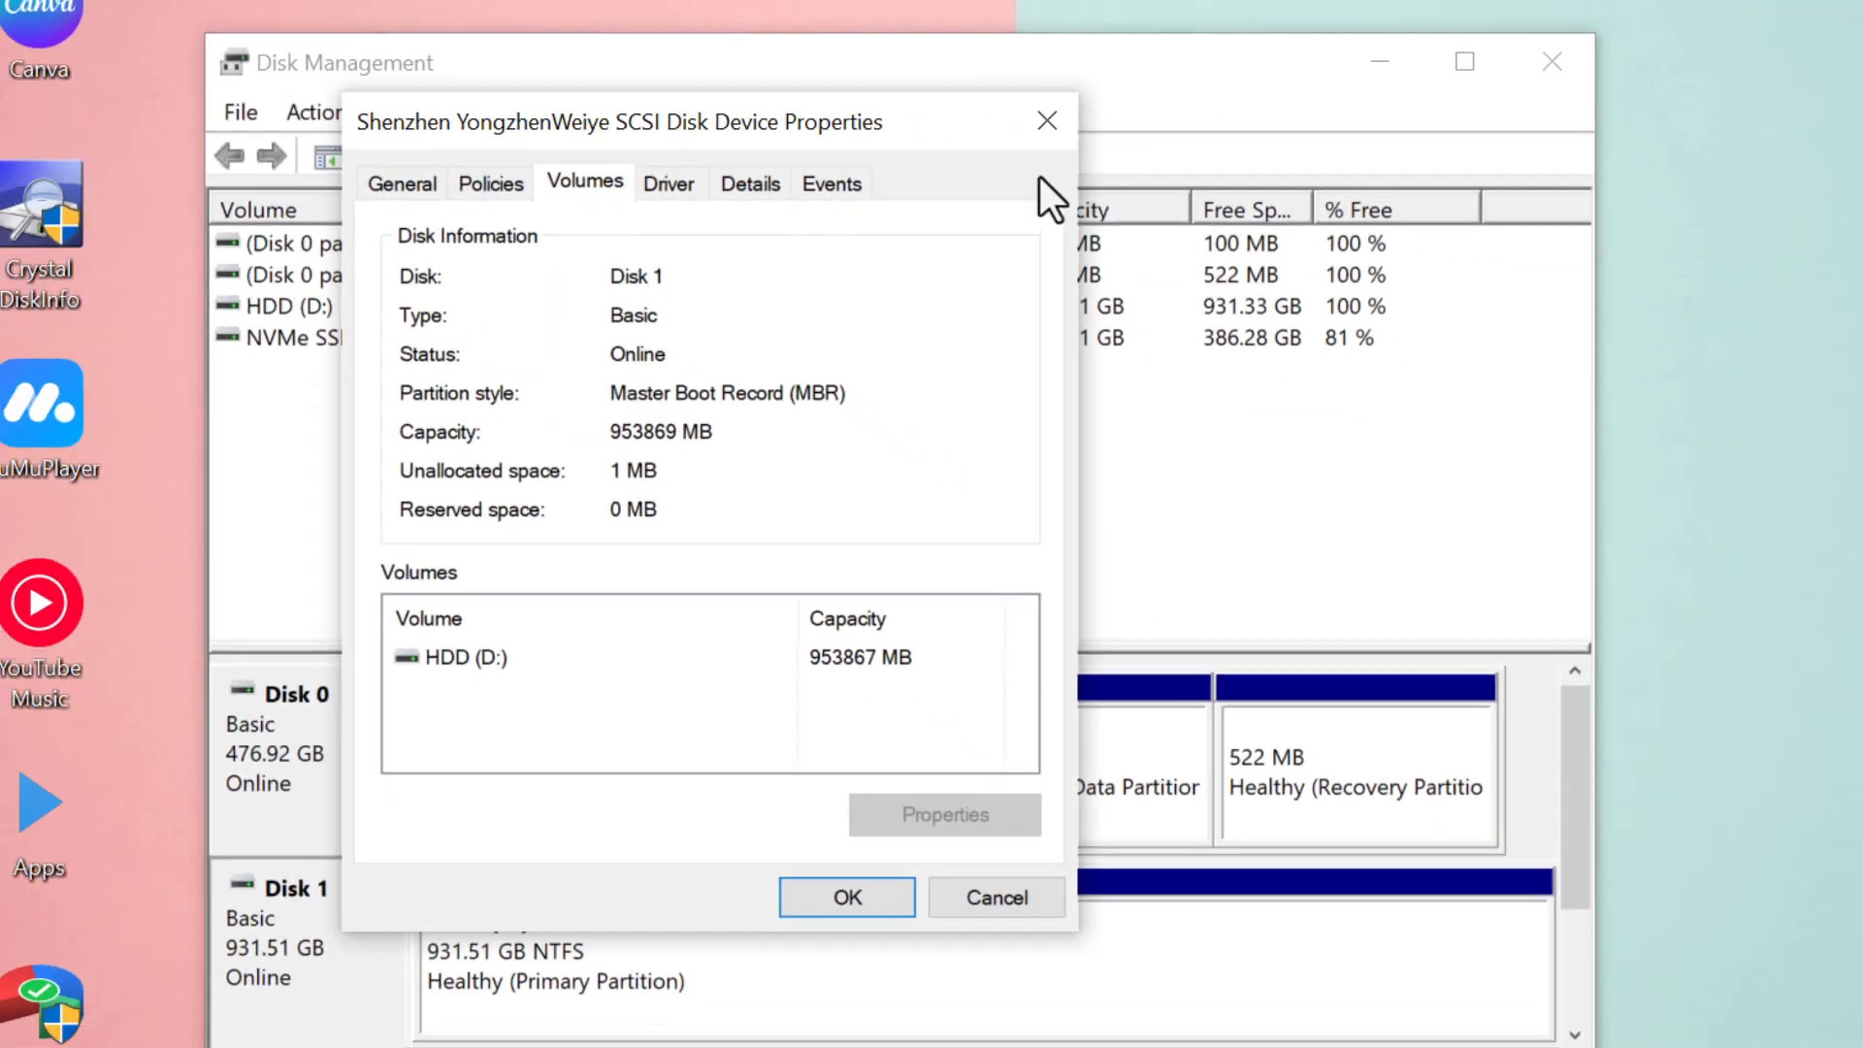
pyautogui.click(1041, 134)
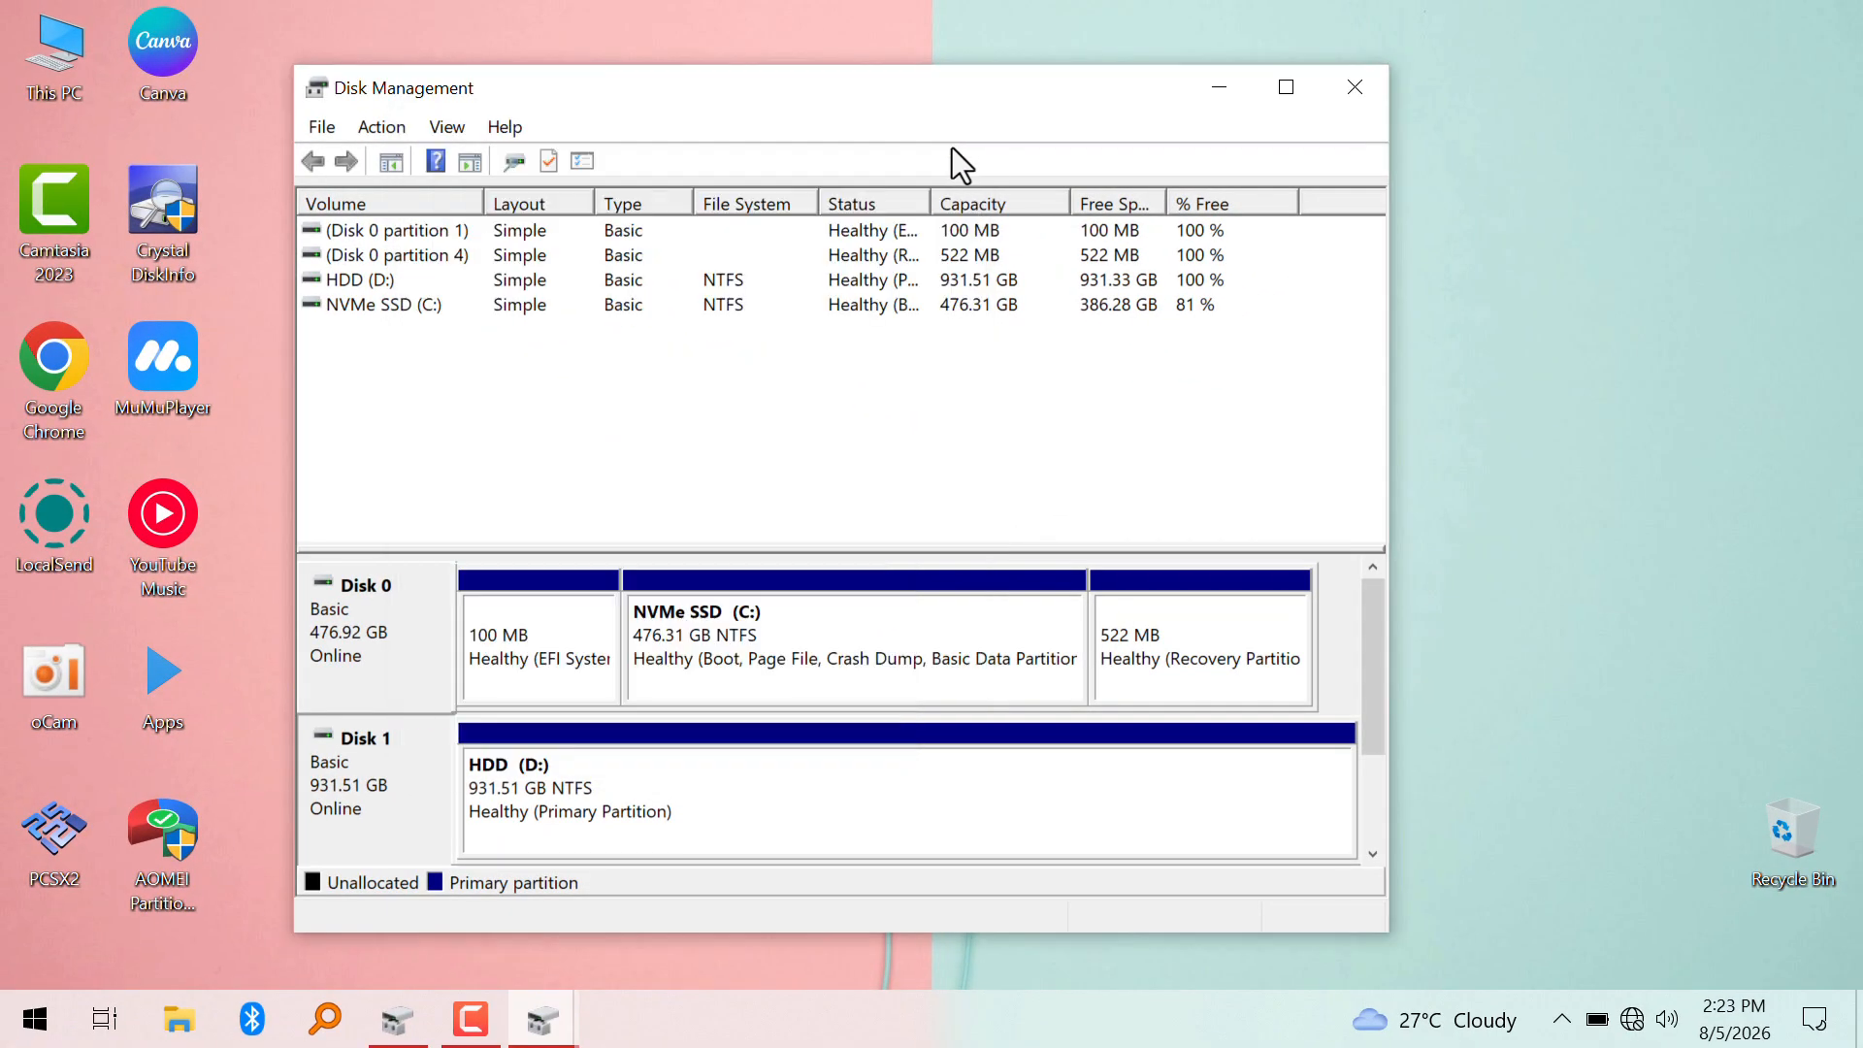
pyautogui.click(1355, 87)
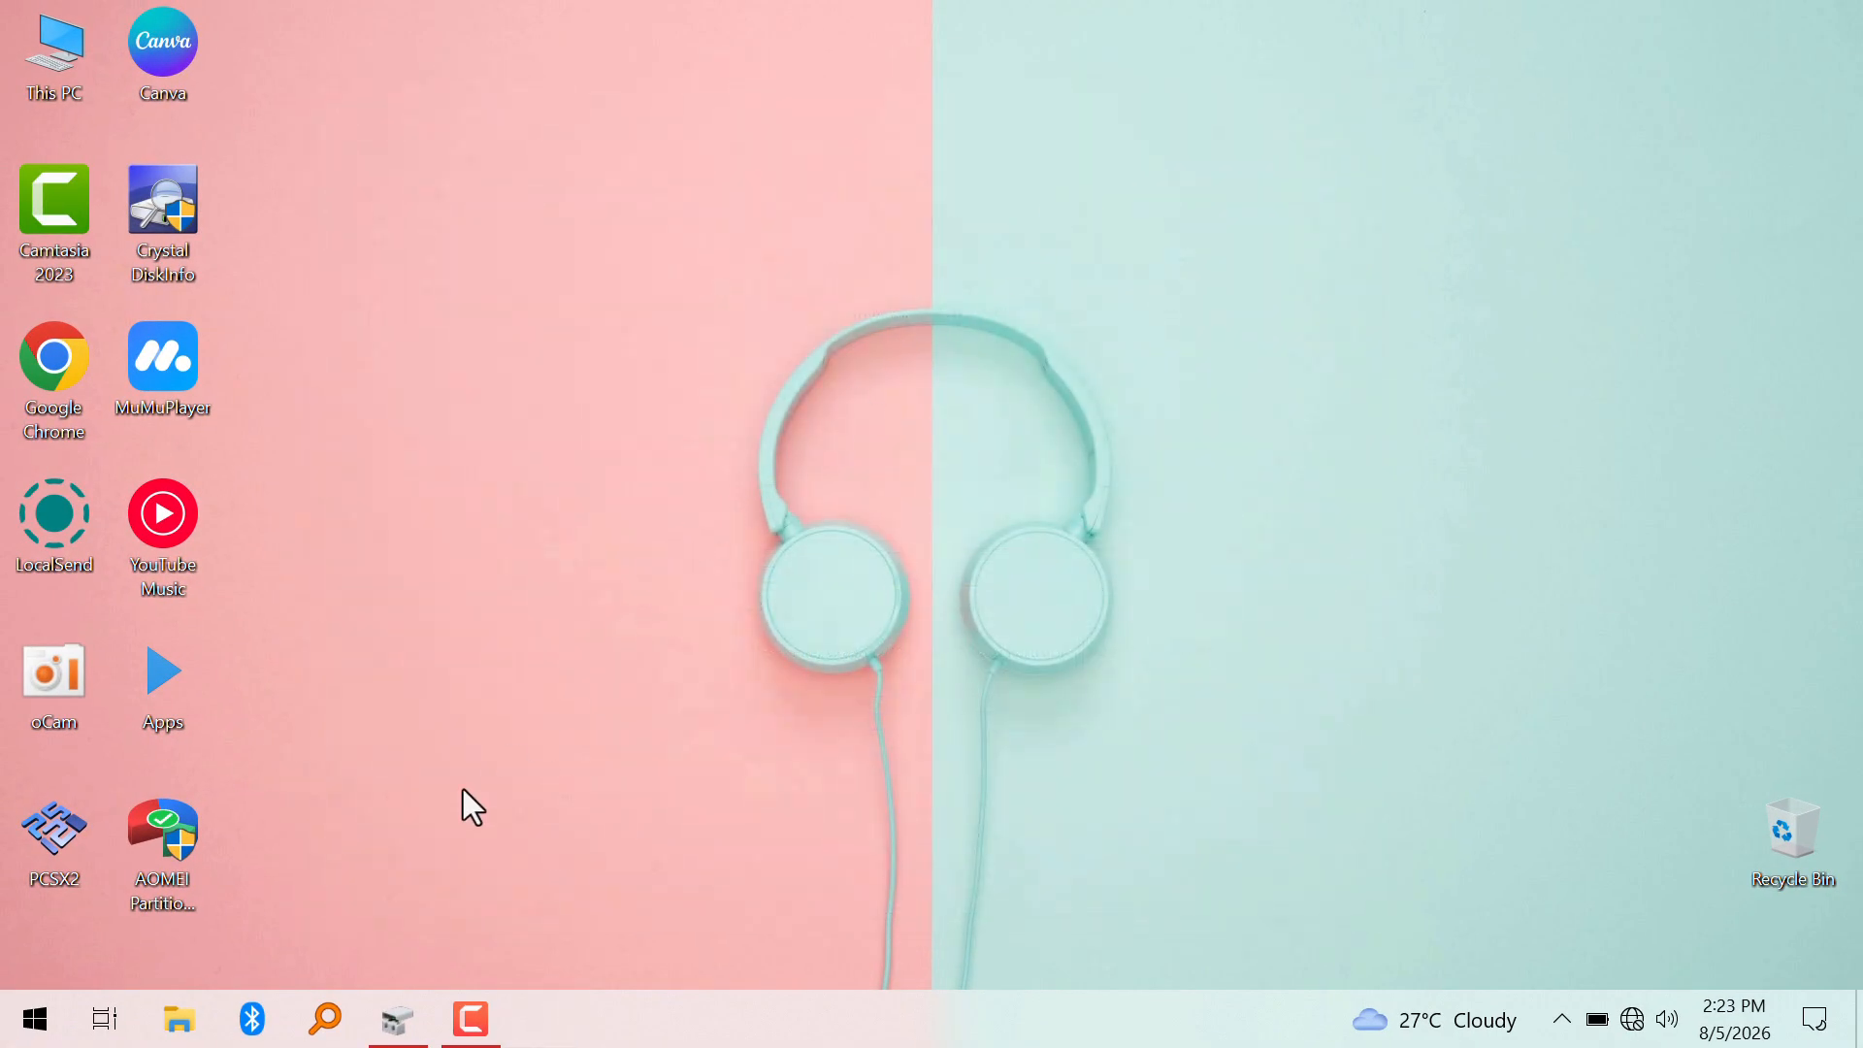
# - Launch AOMEI Partition Assistant from the desktop
pyautogui.click(178, 858)
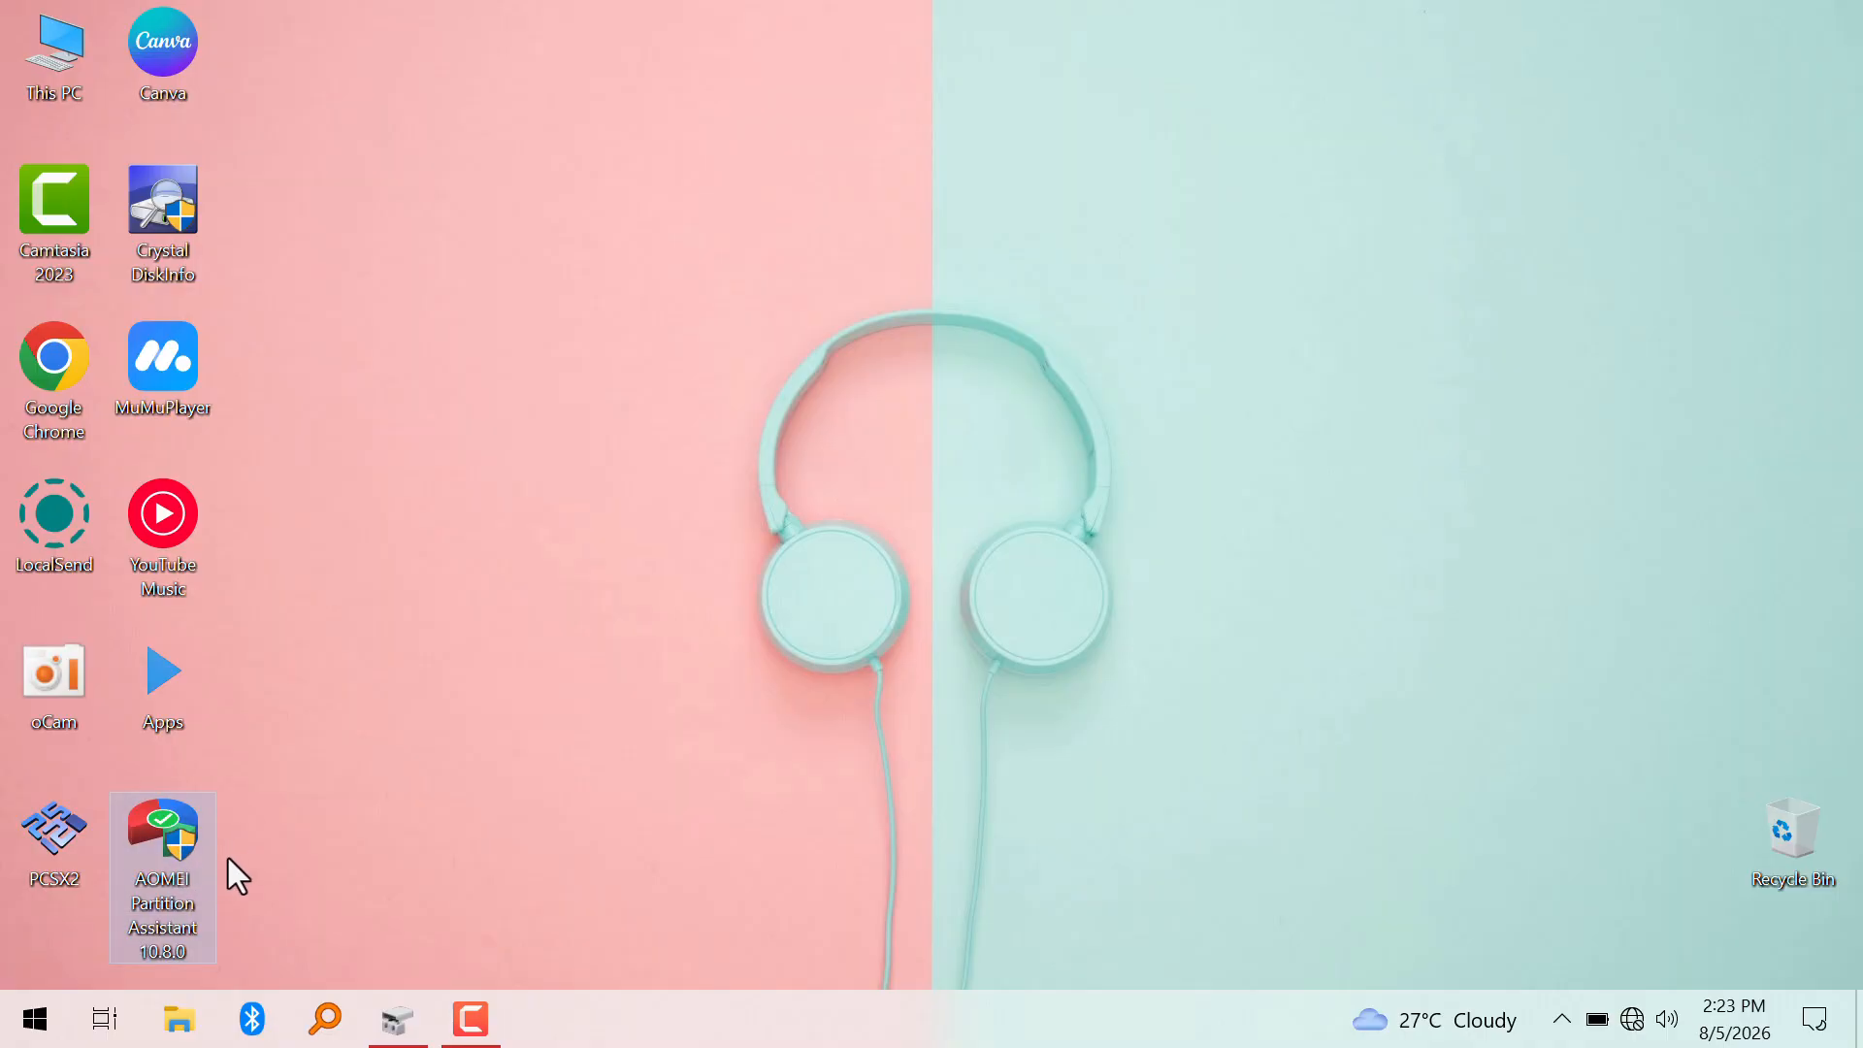
pyautogui.doubleClick(173, 840)
pyautogui.click(738, 708)
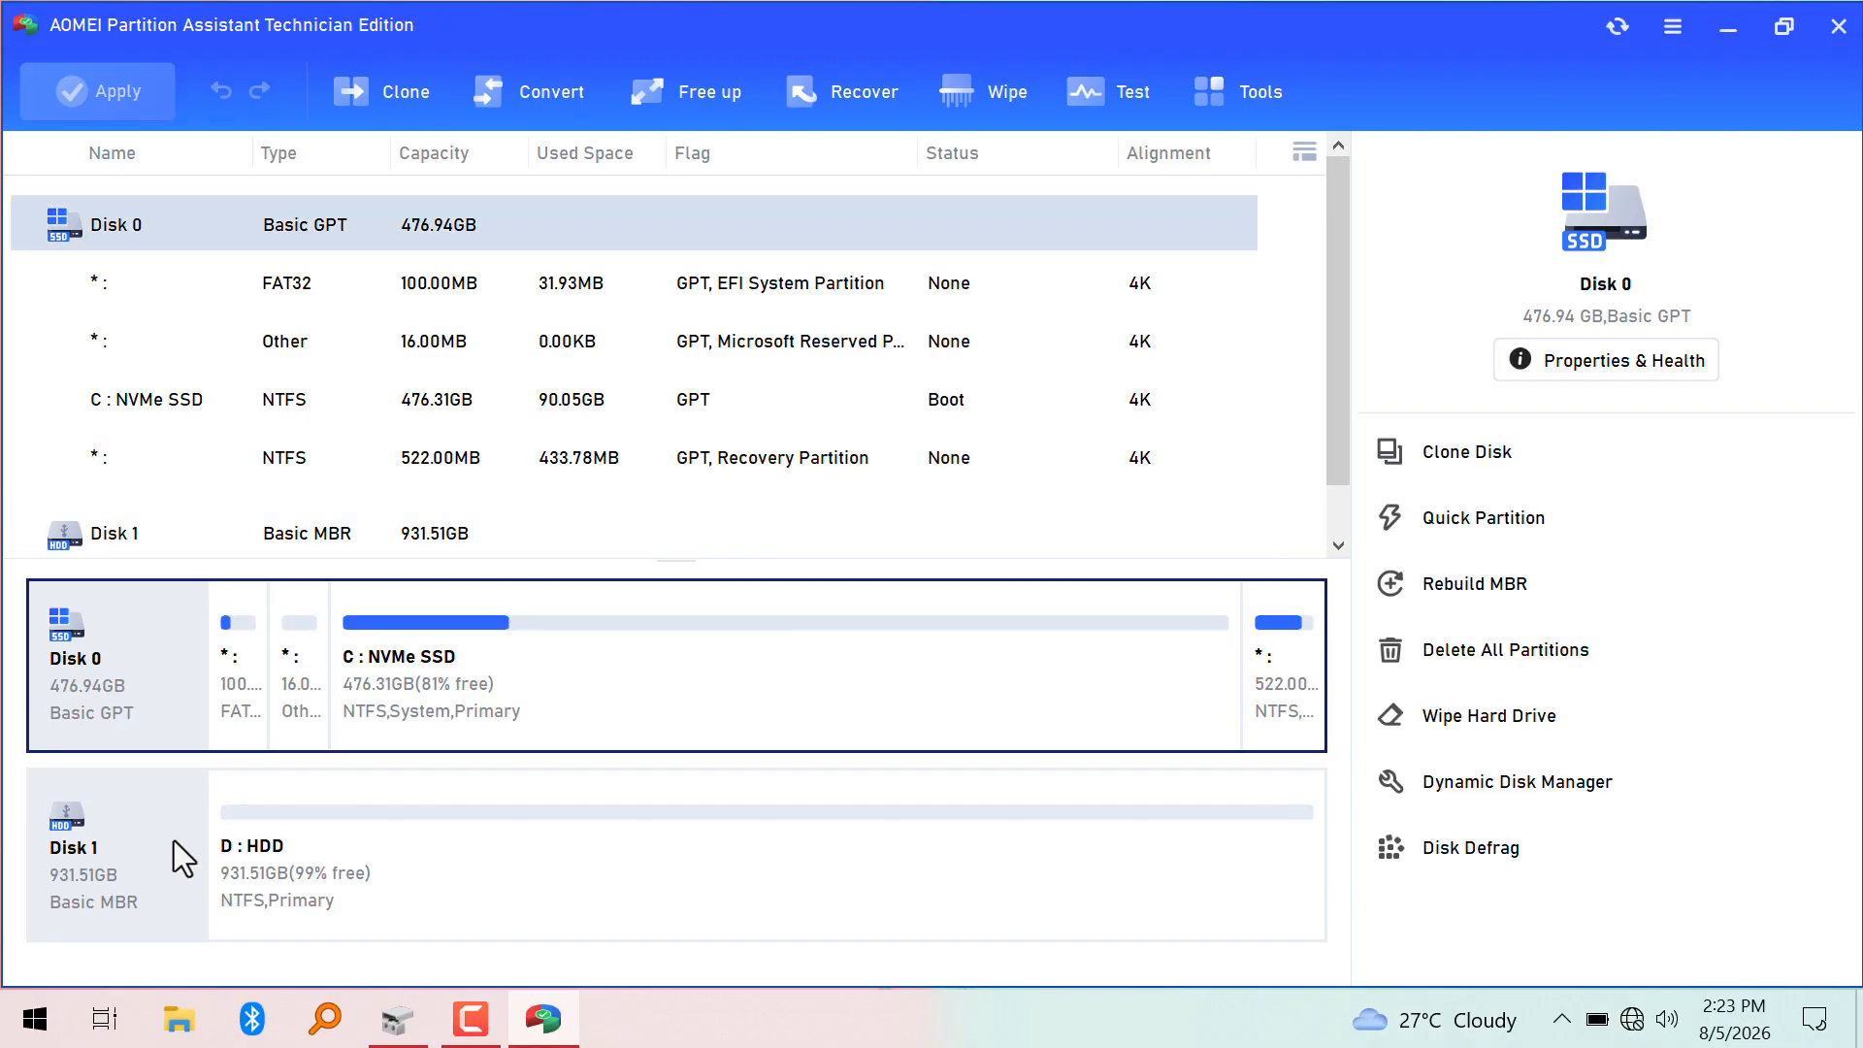
# - Queue an MBR to GPT conversion for Disk 1 and bring up the pending operations for review
pyautogui.click(408, 892)
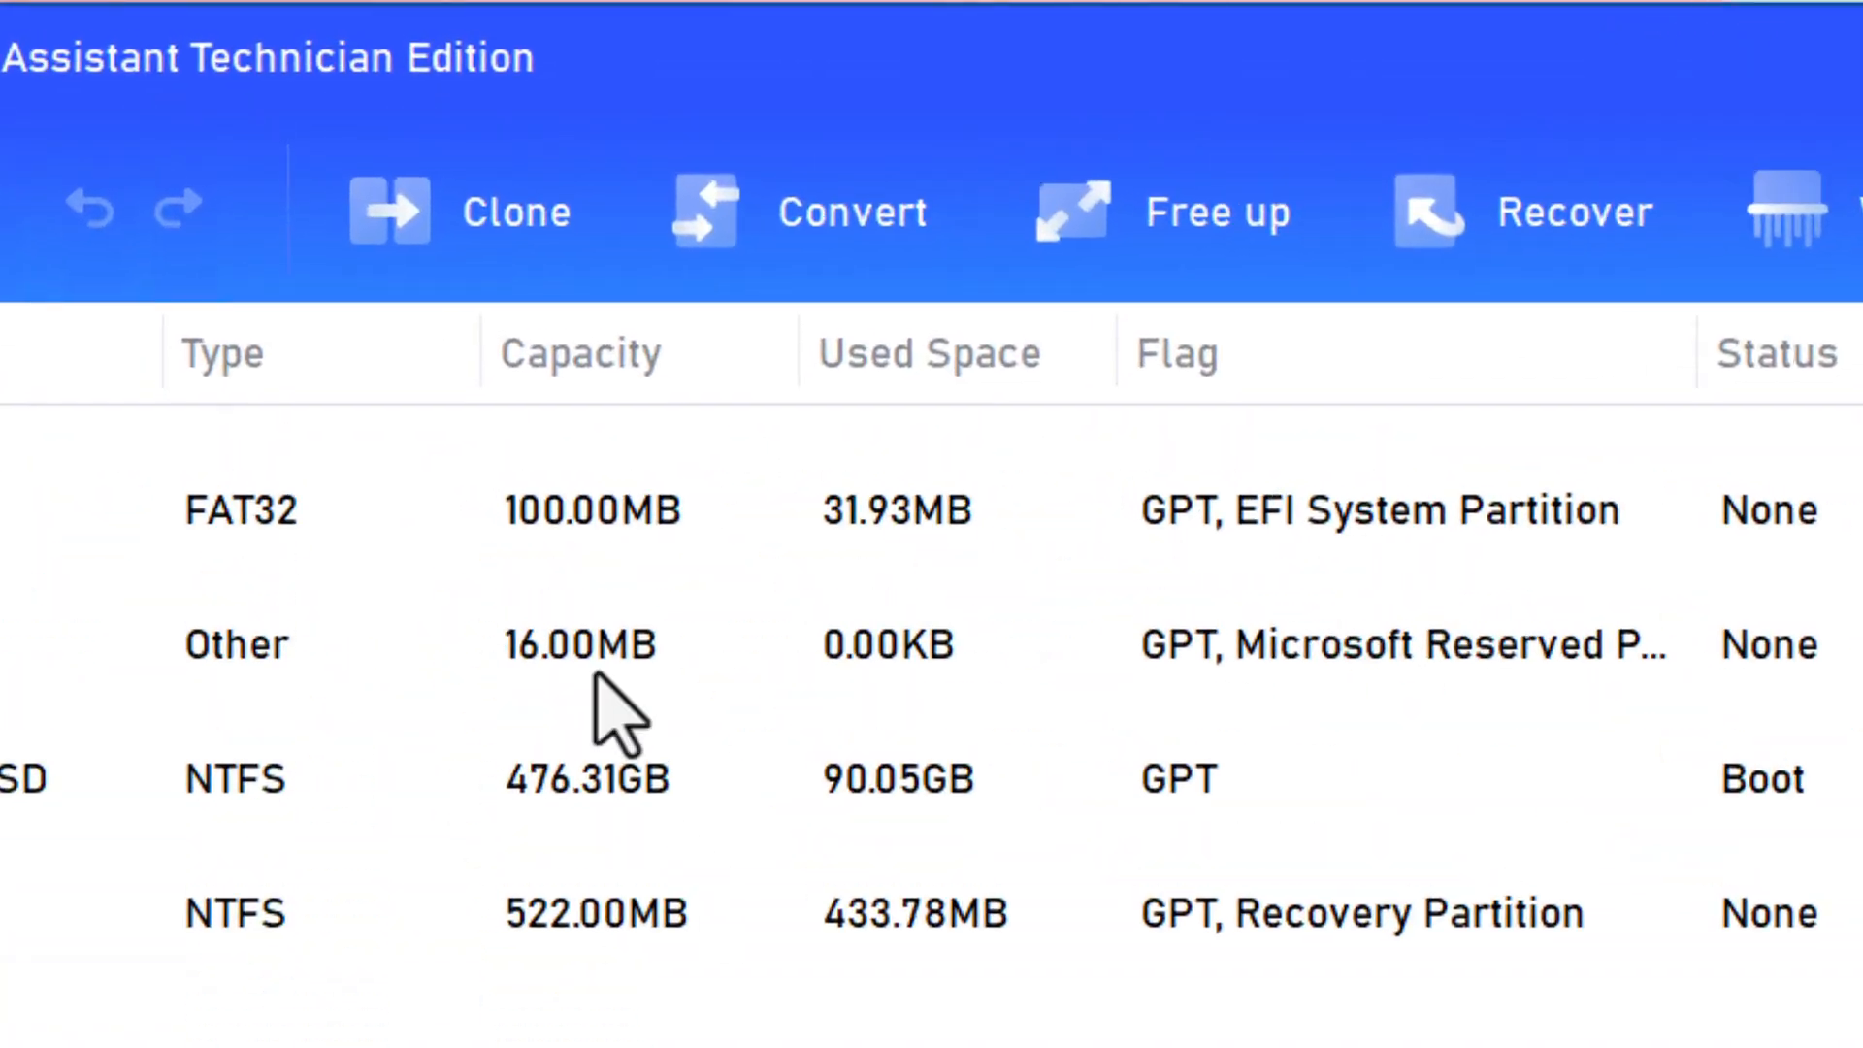
pyautogui.click(850, 245)
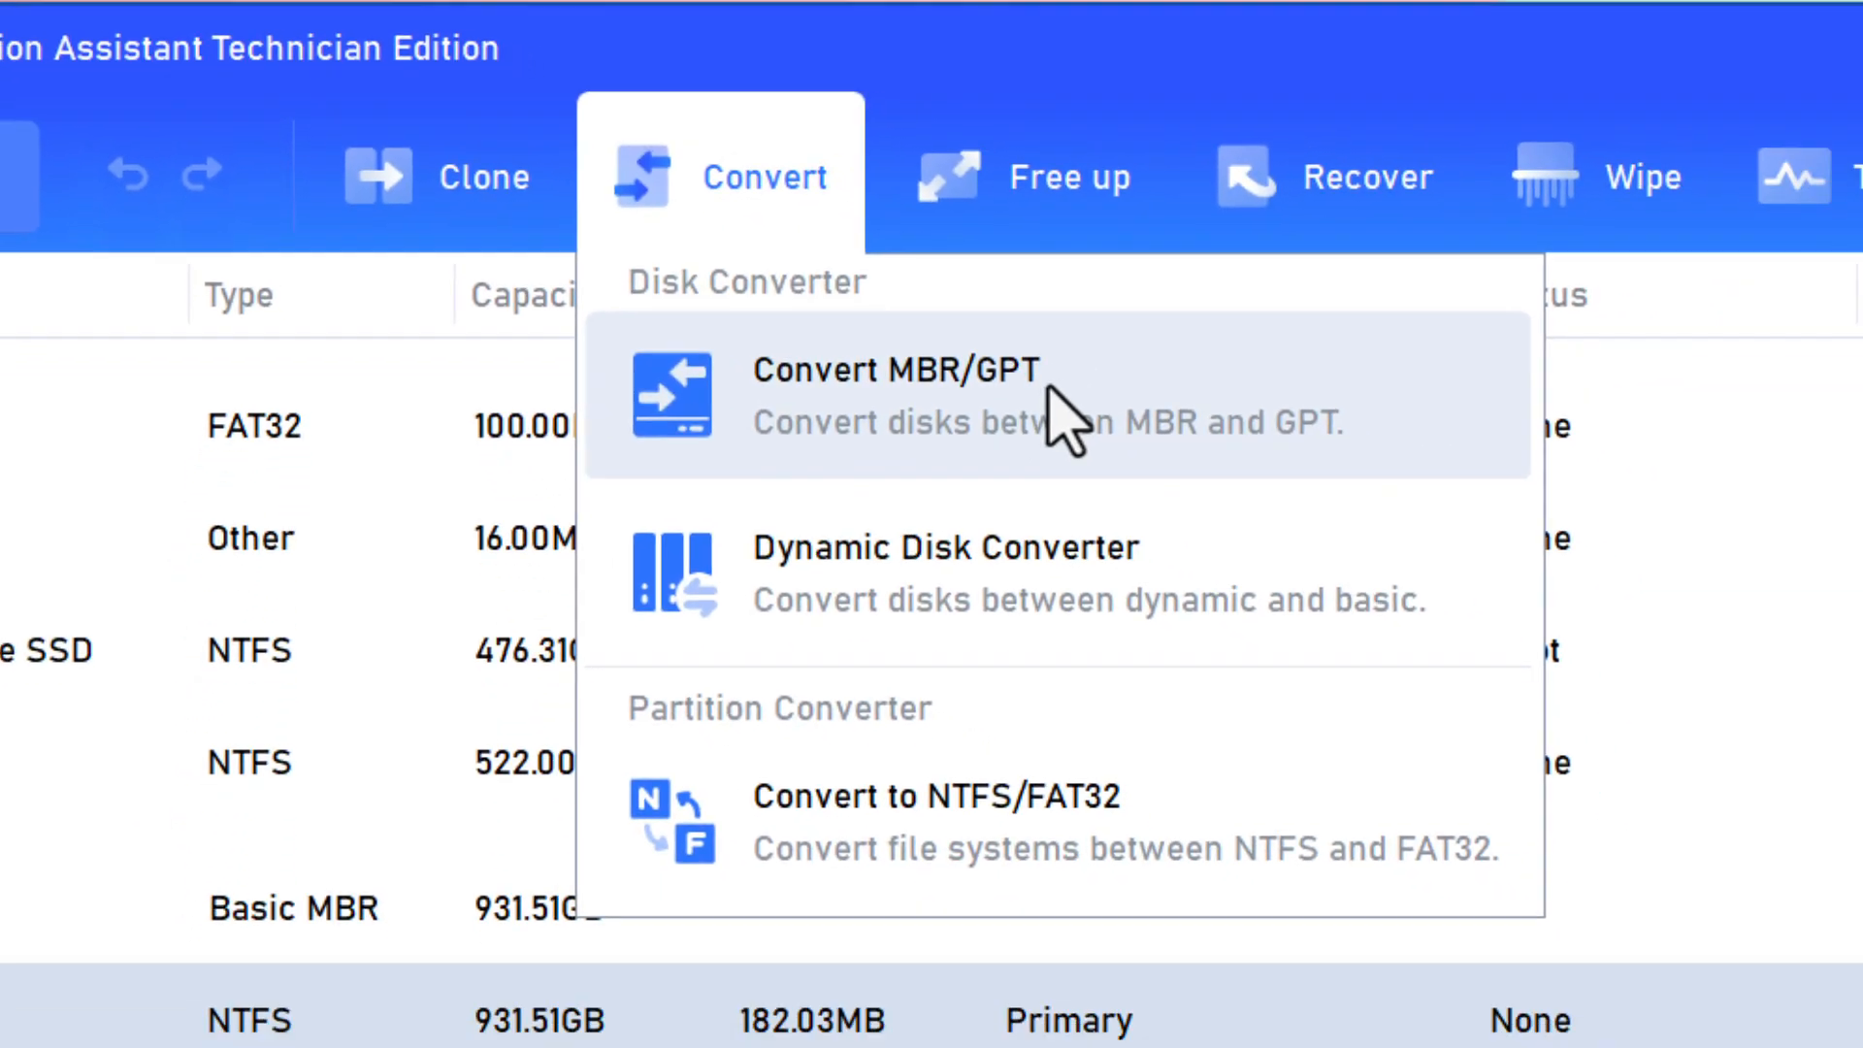
pyautogui.click(1184, 555)
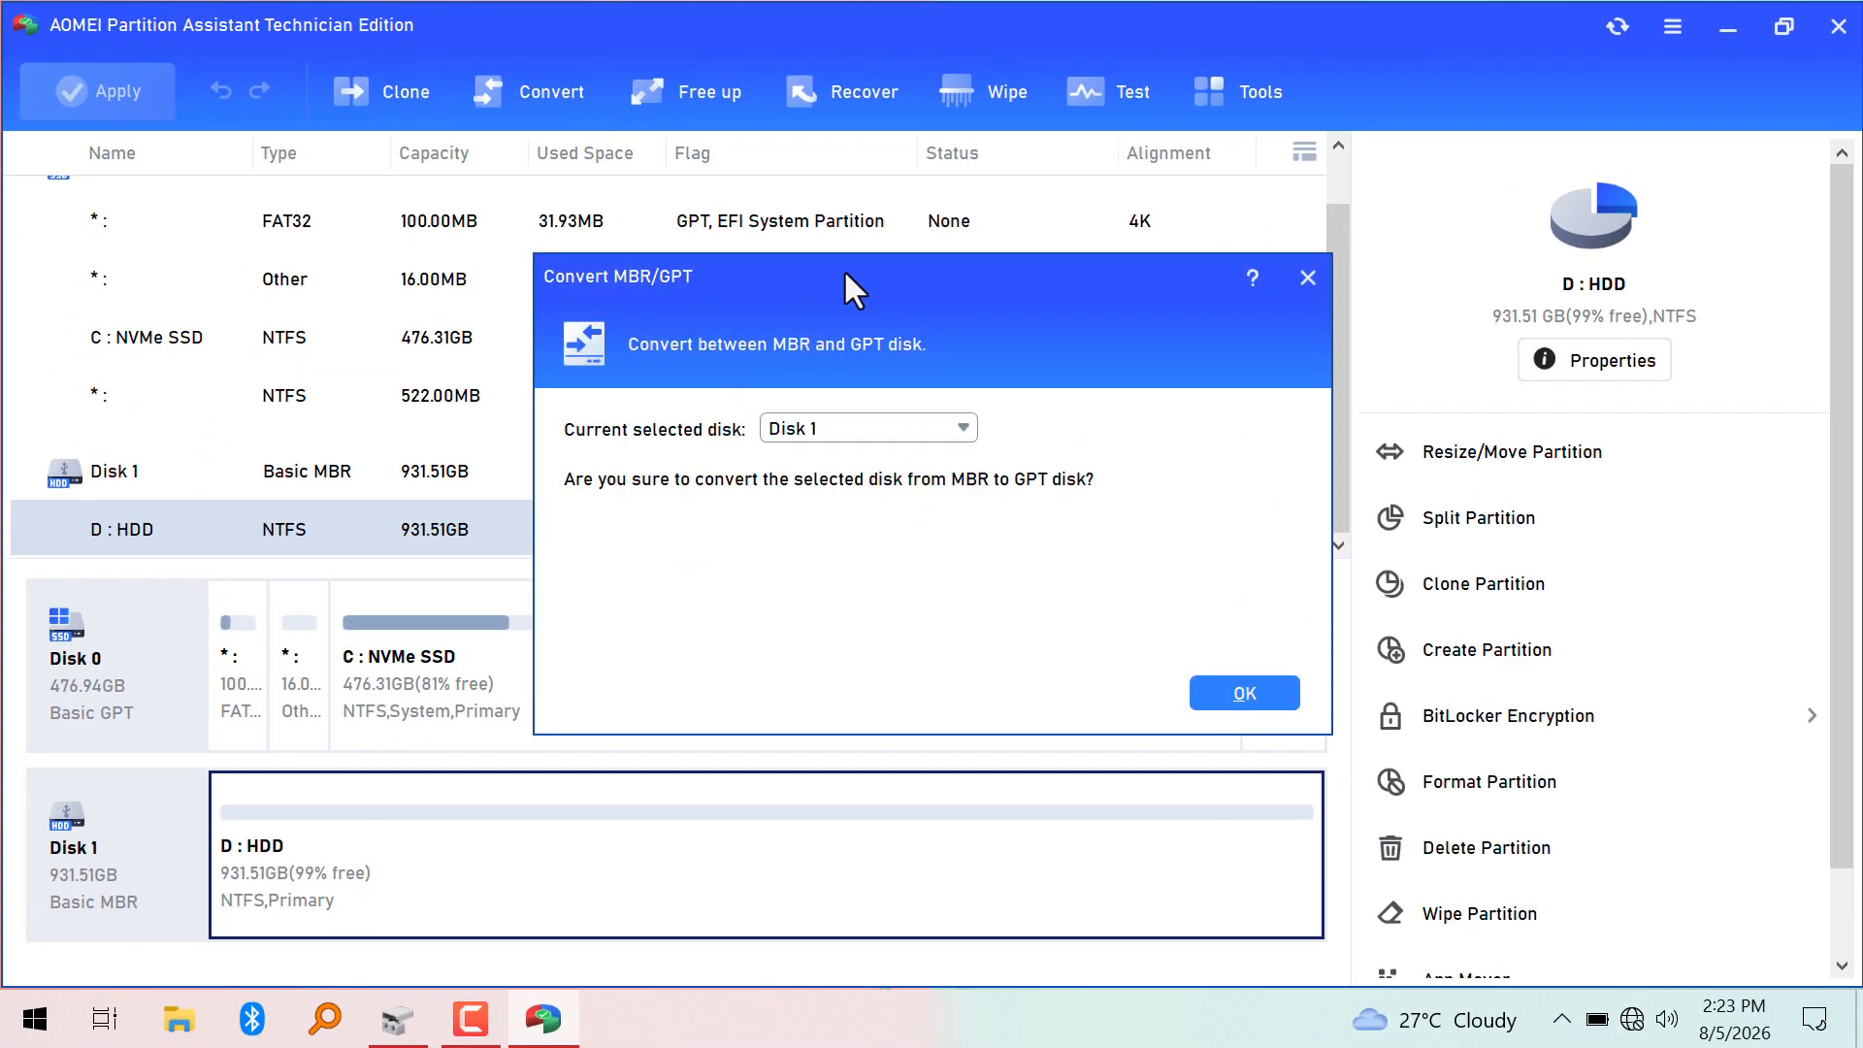
pyautogui.click(892, 378)
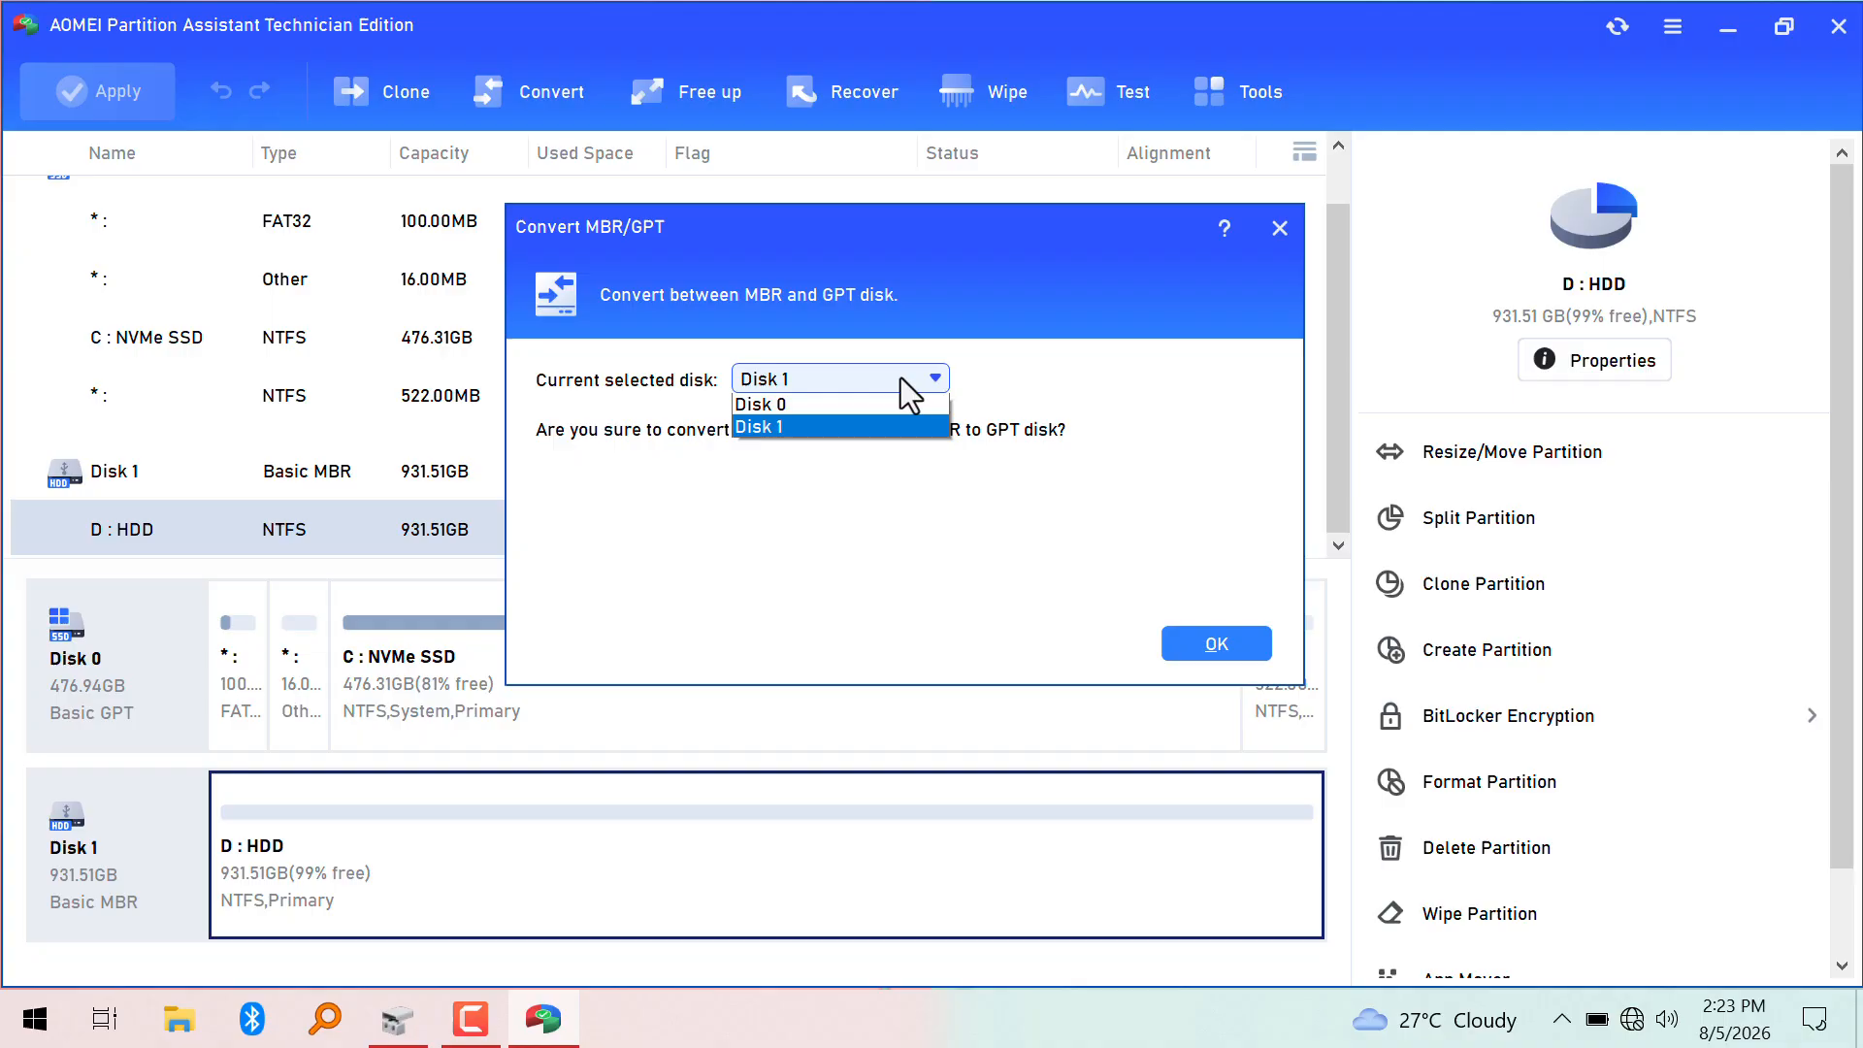
pyautogui.click(793, 427)
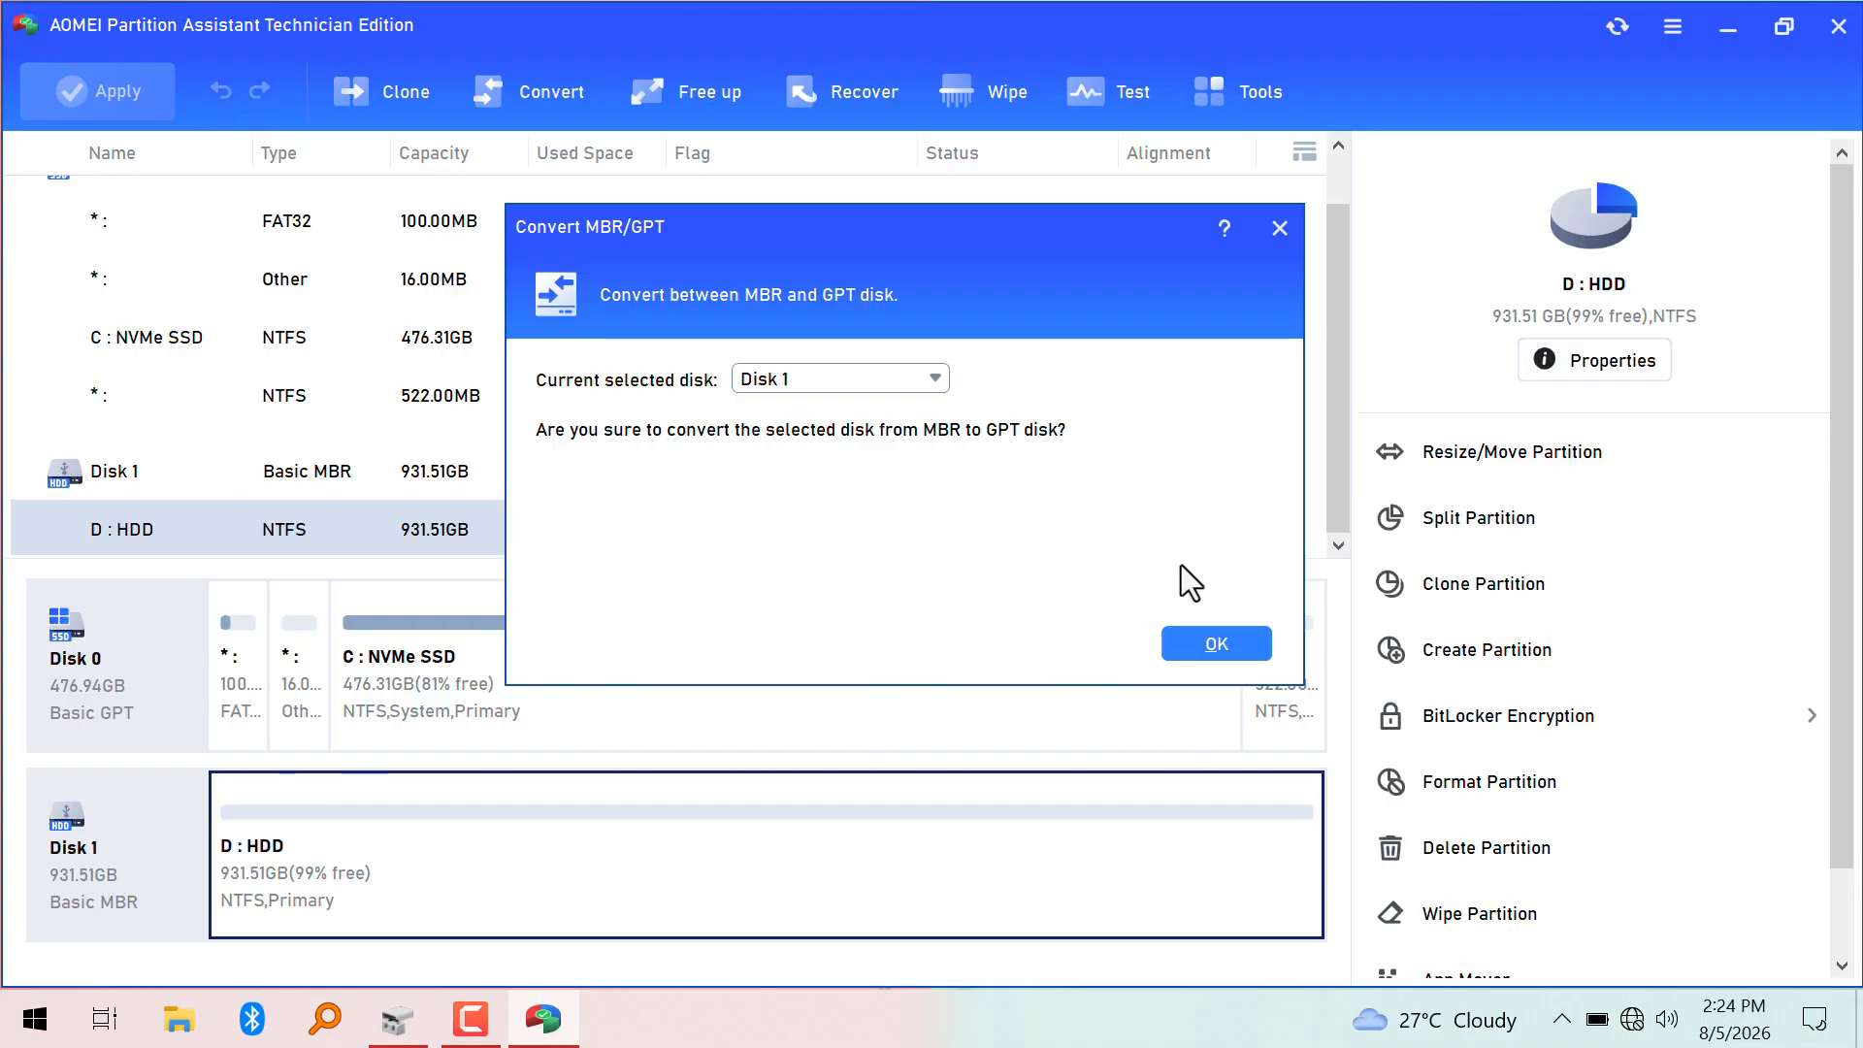
pyautogui.click(1218, 648)
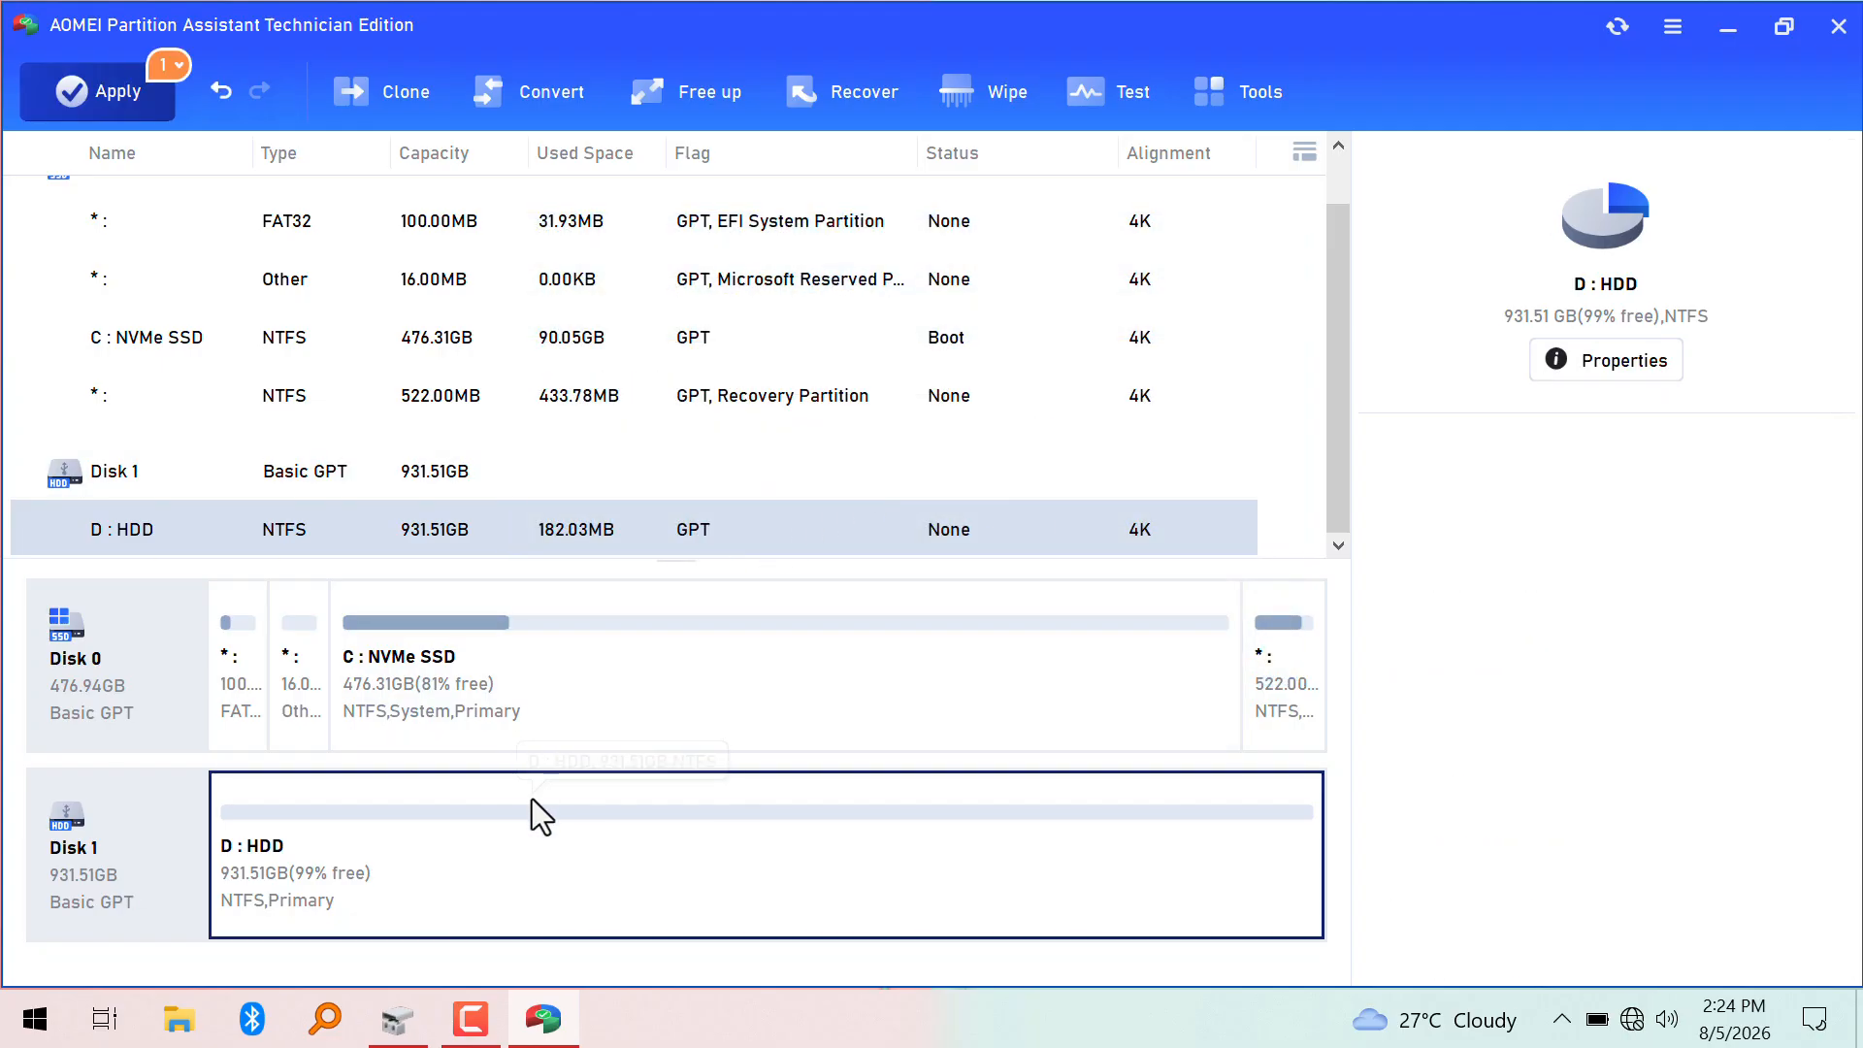
pyautogui.click(111, 87)
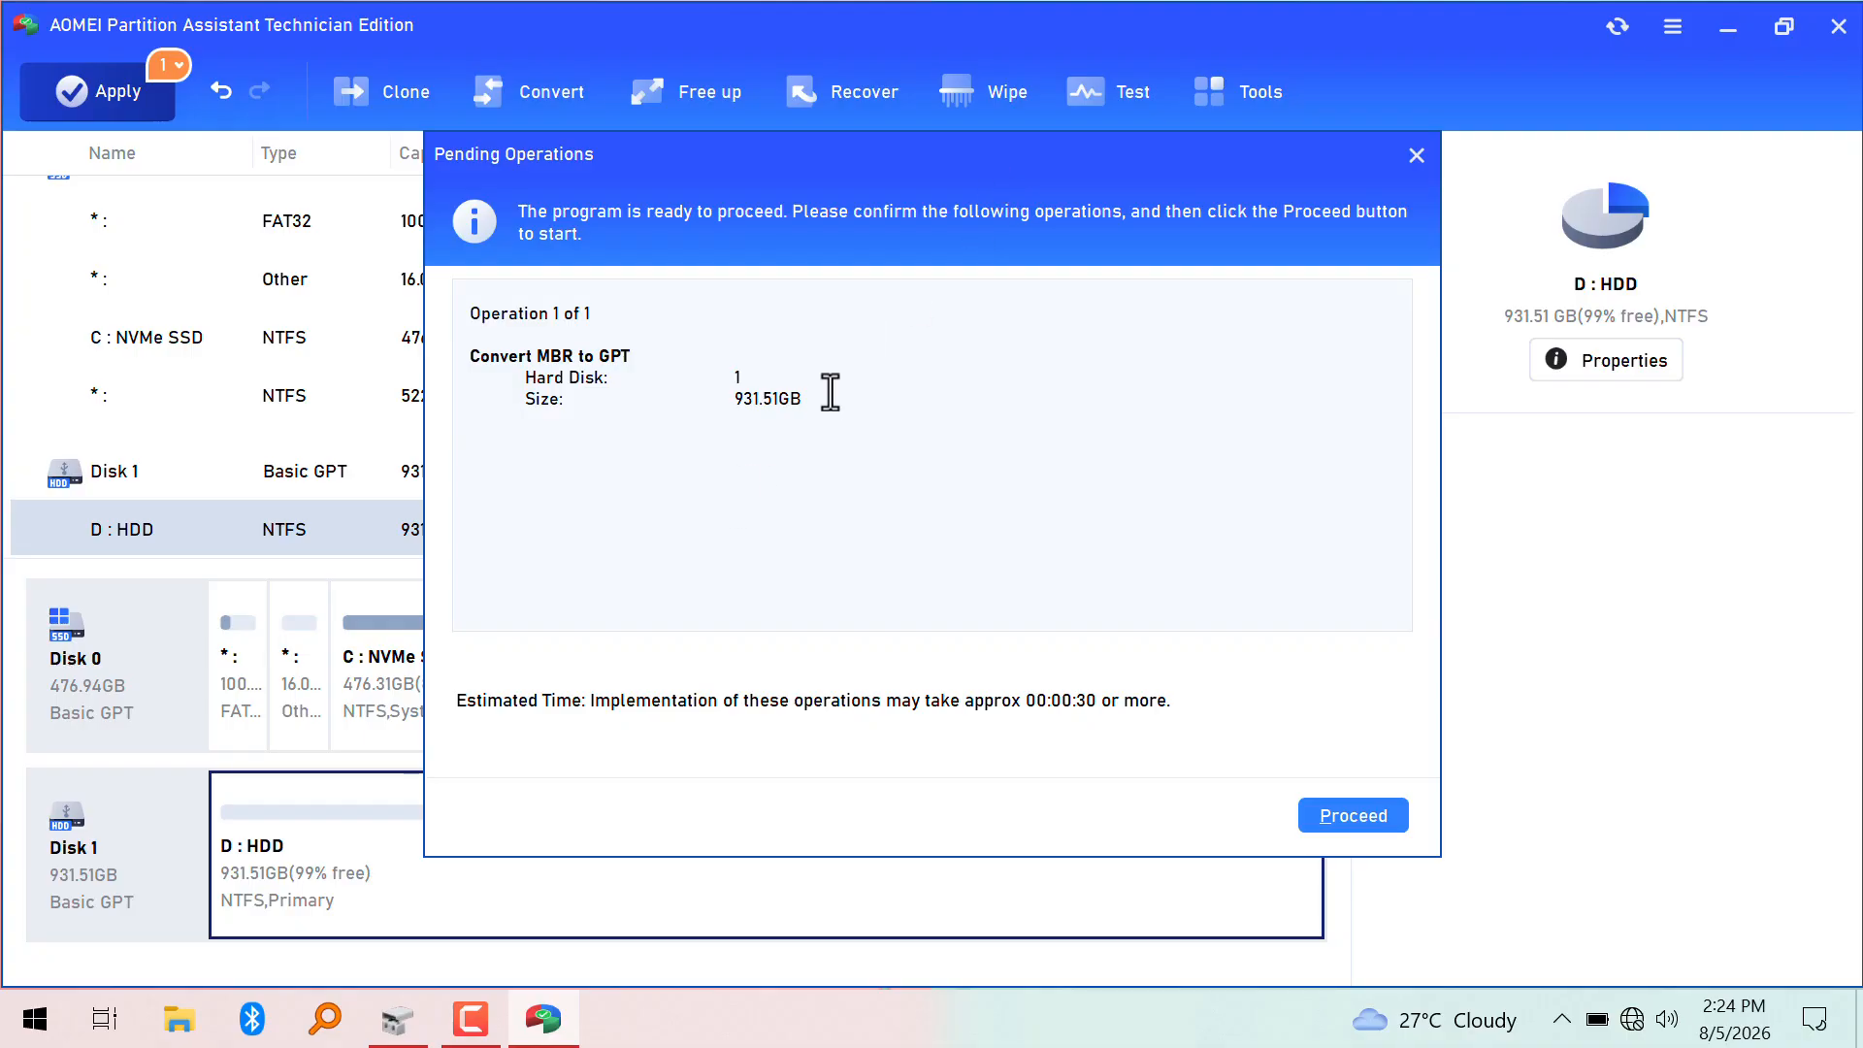
# - Look through the video files stored on HDD (D:) in File Explorer and close the window
pyautogui.press('super+e')
pyautogui.click(1117, 799)
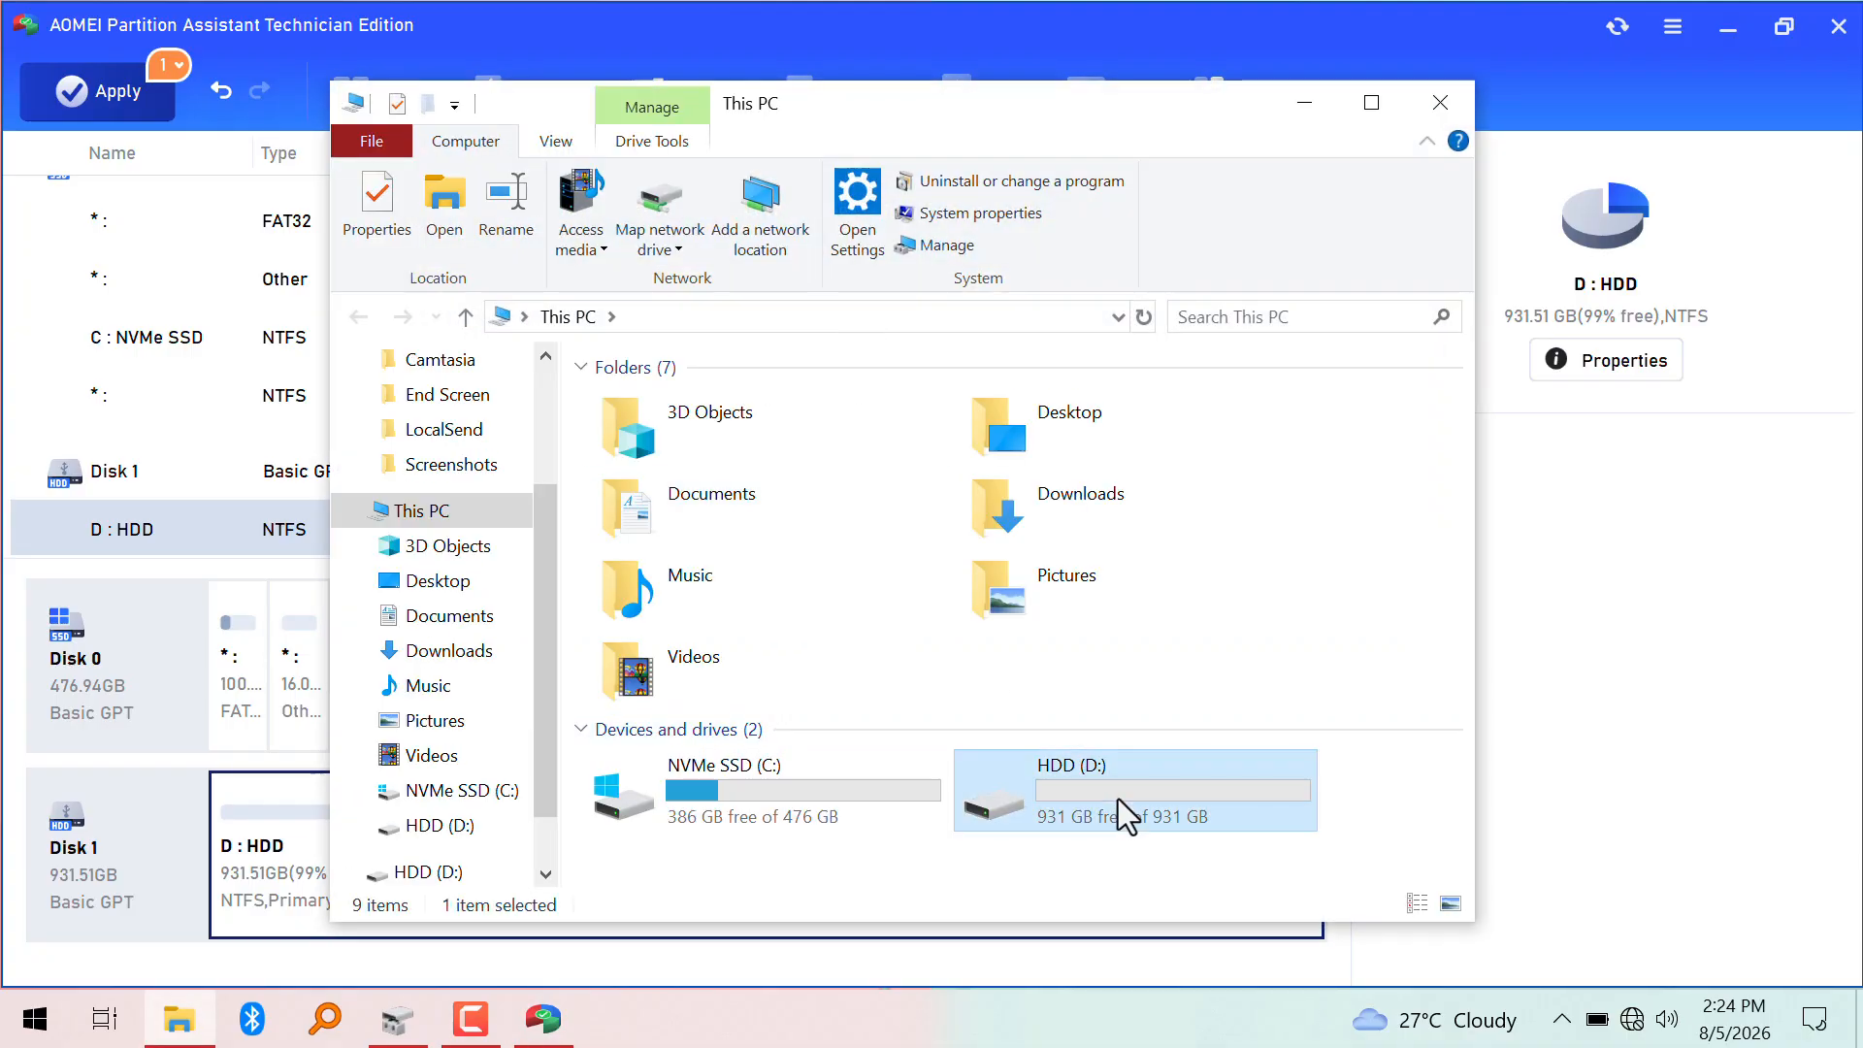
pyautogui.doubleClick(1118, 800)
pyautogui.moveTo(718, 524); pyautogui.dragTo(992, 411)
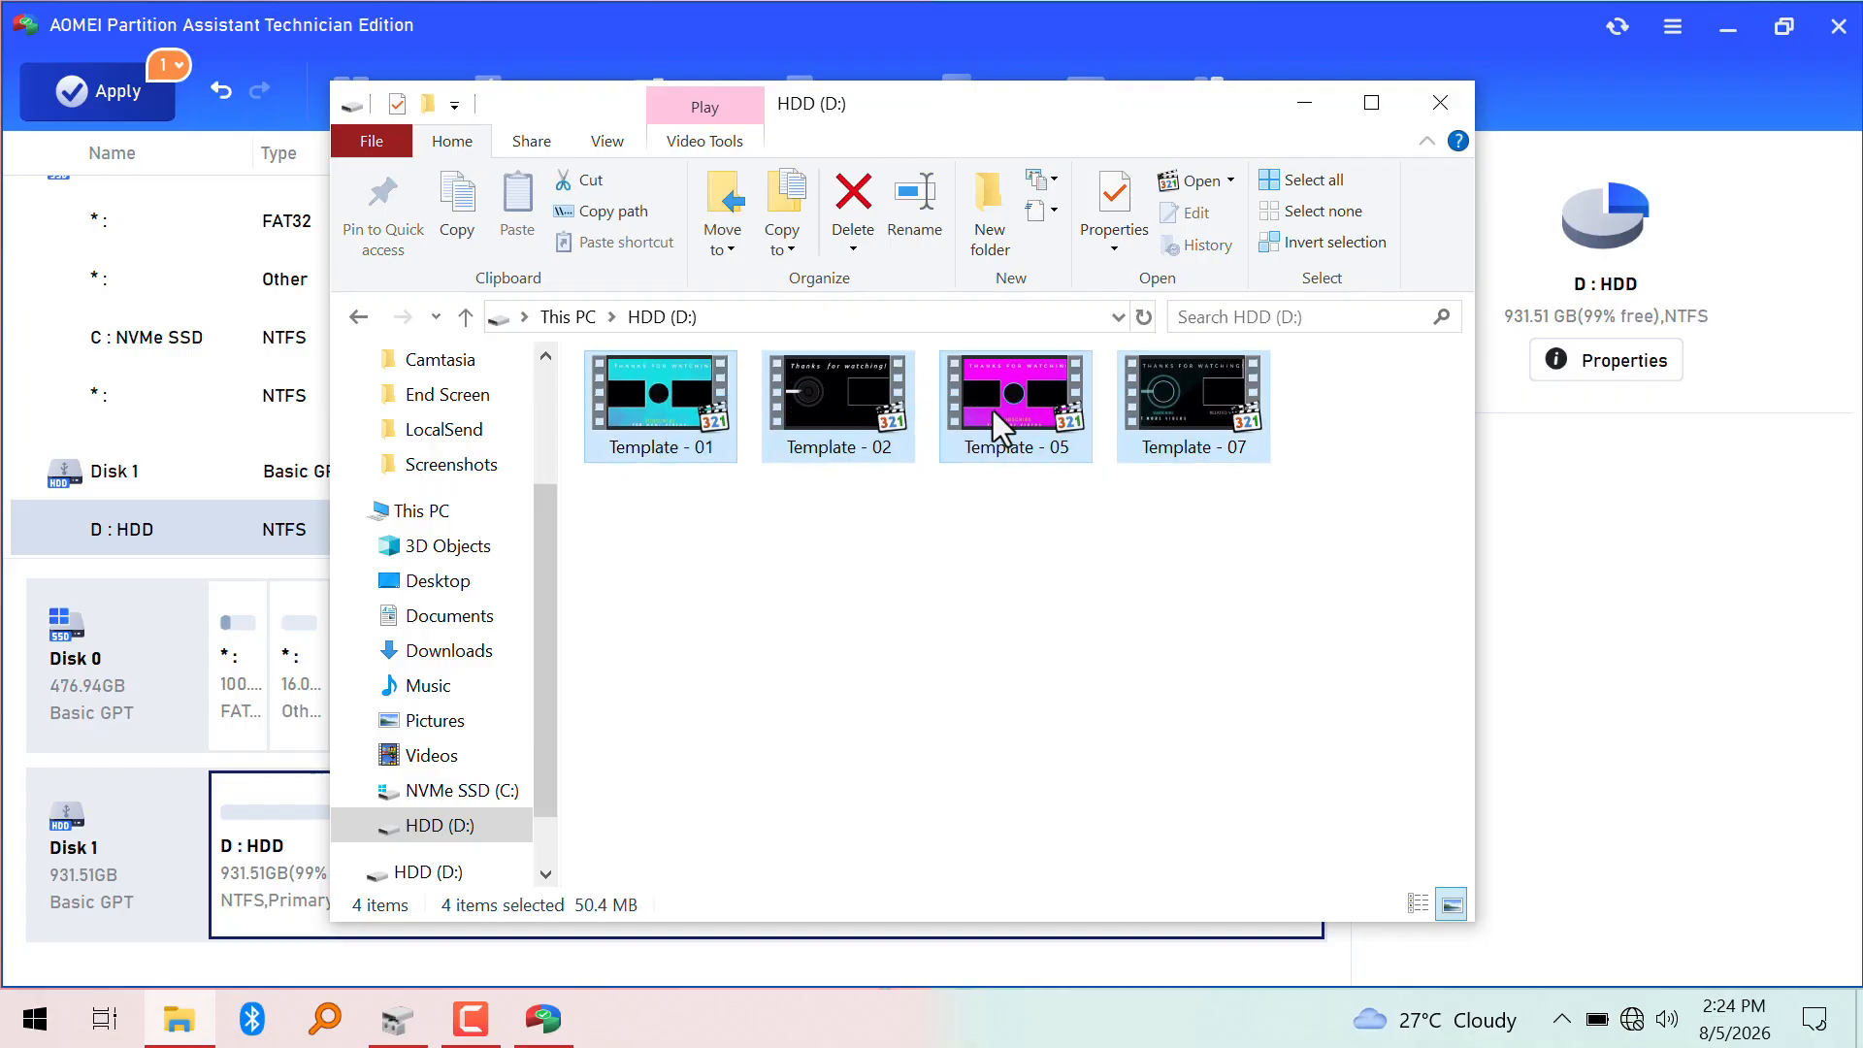
pyautogui.click(1127, 406)
pyautogui.moveTo(643, 490); pyautogui.dragTo(1203, 384)
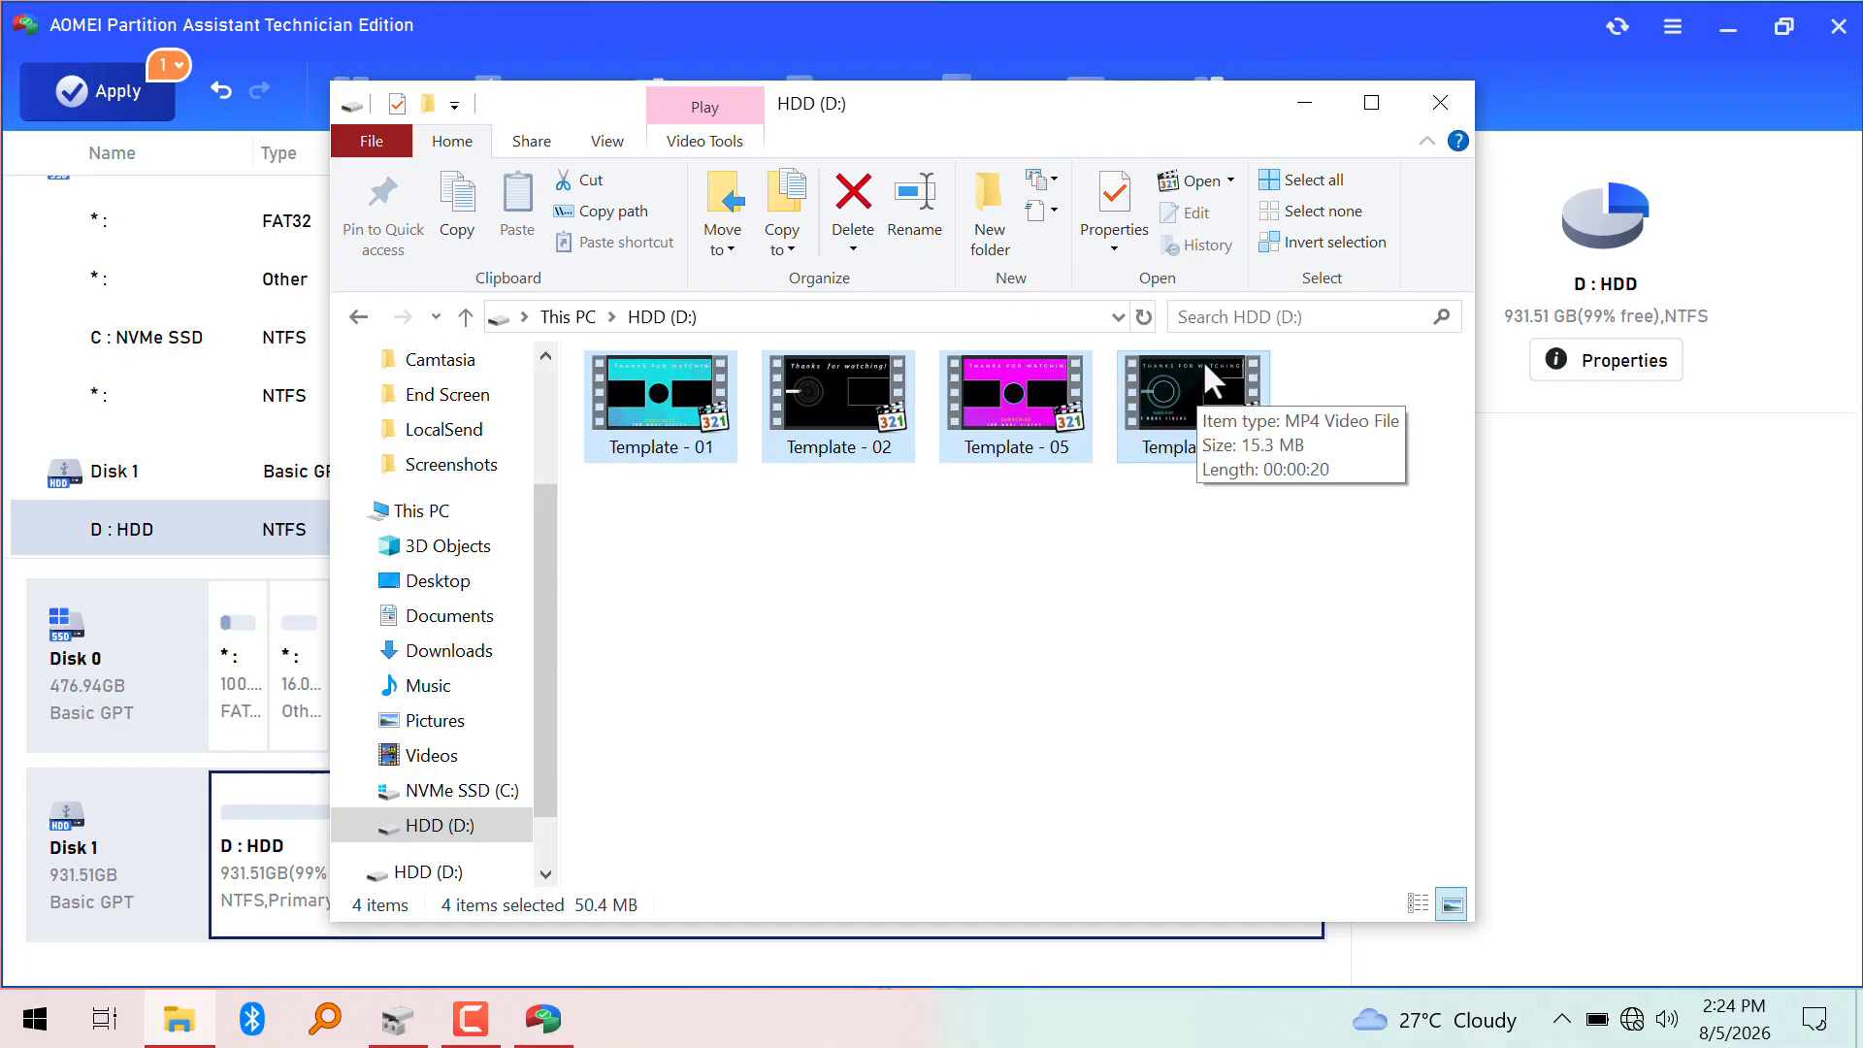
pyautogui.click(1440, 102)
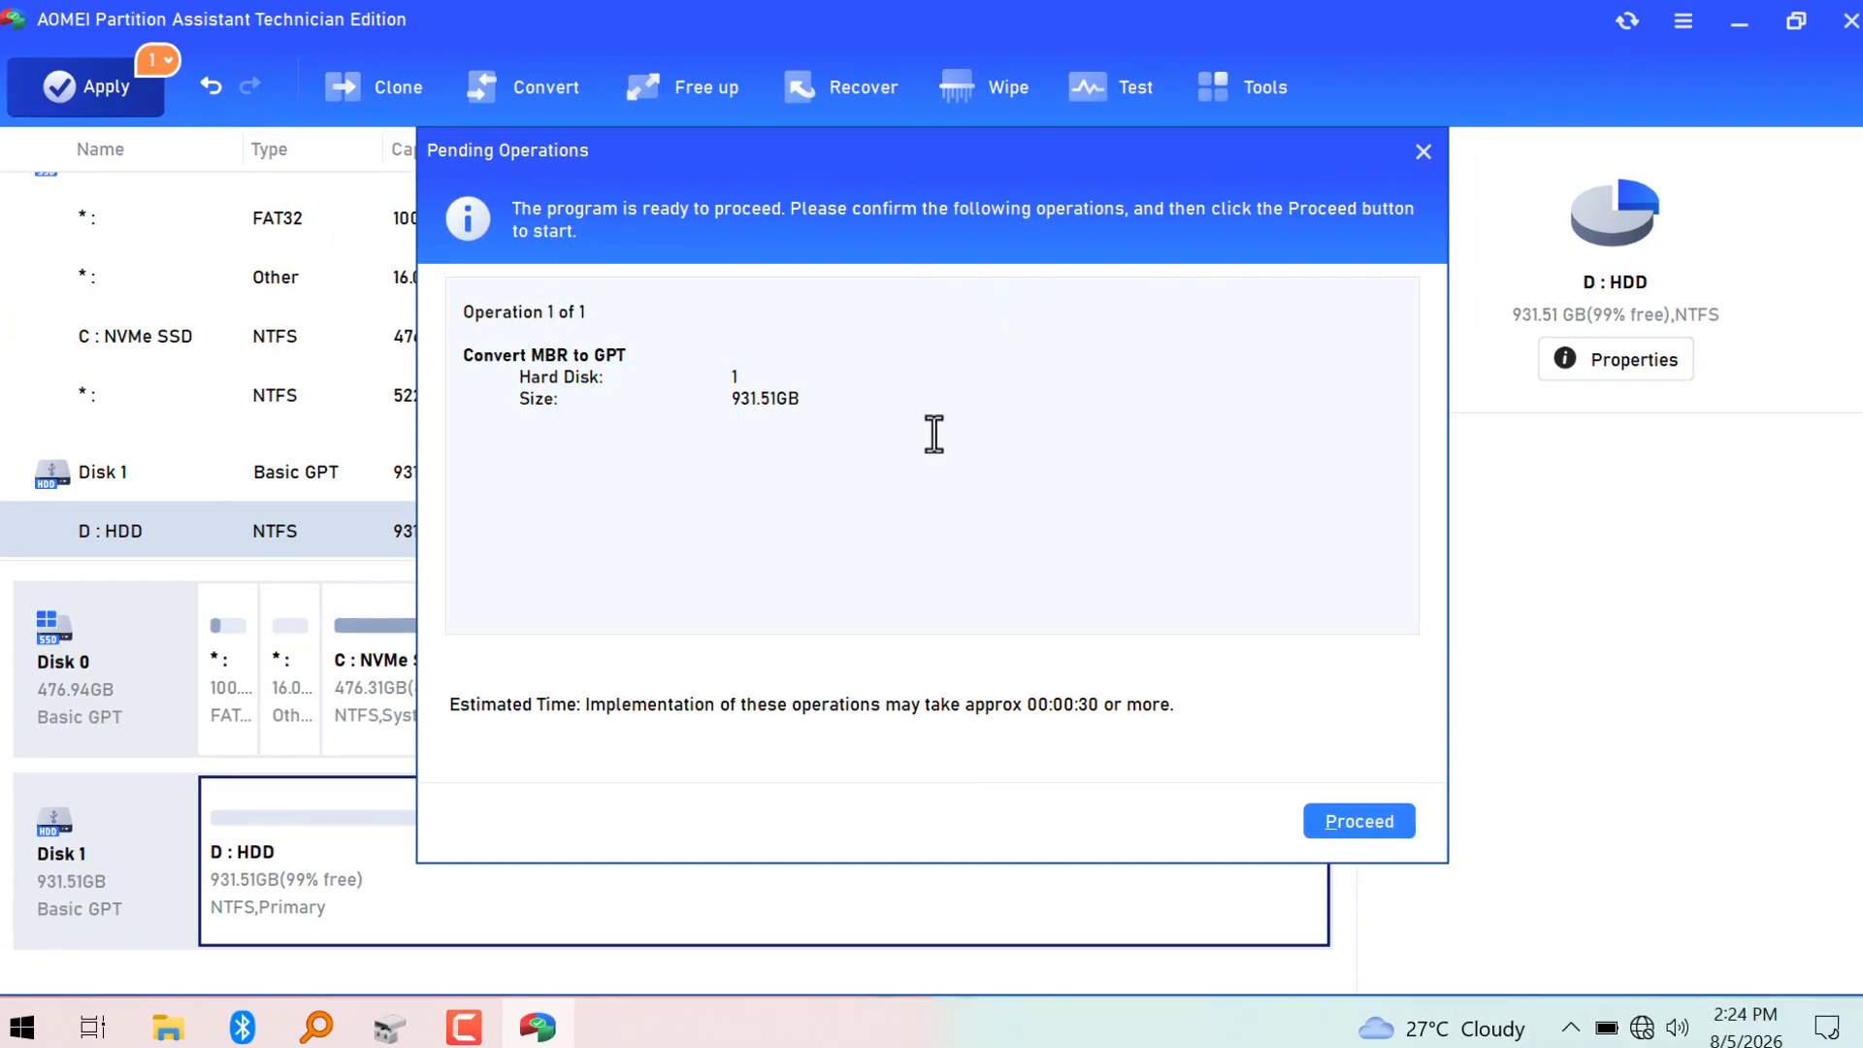
# - Run the pending Disk 1 conversion to GPT, accepting the confirmations, and select Disk 1 to check its partition style
pyautogui.click(1352, 811)
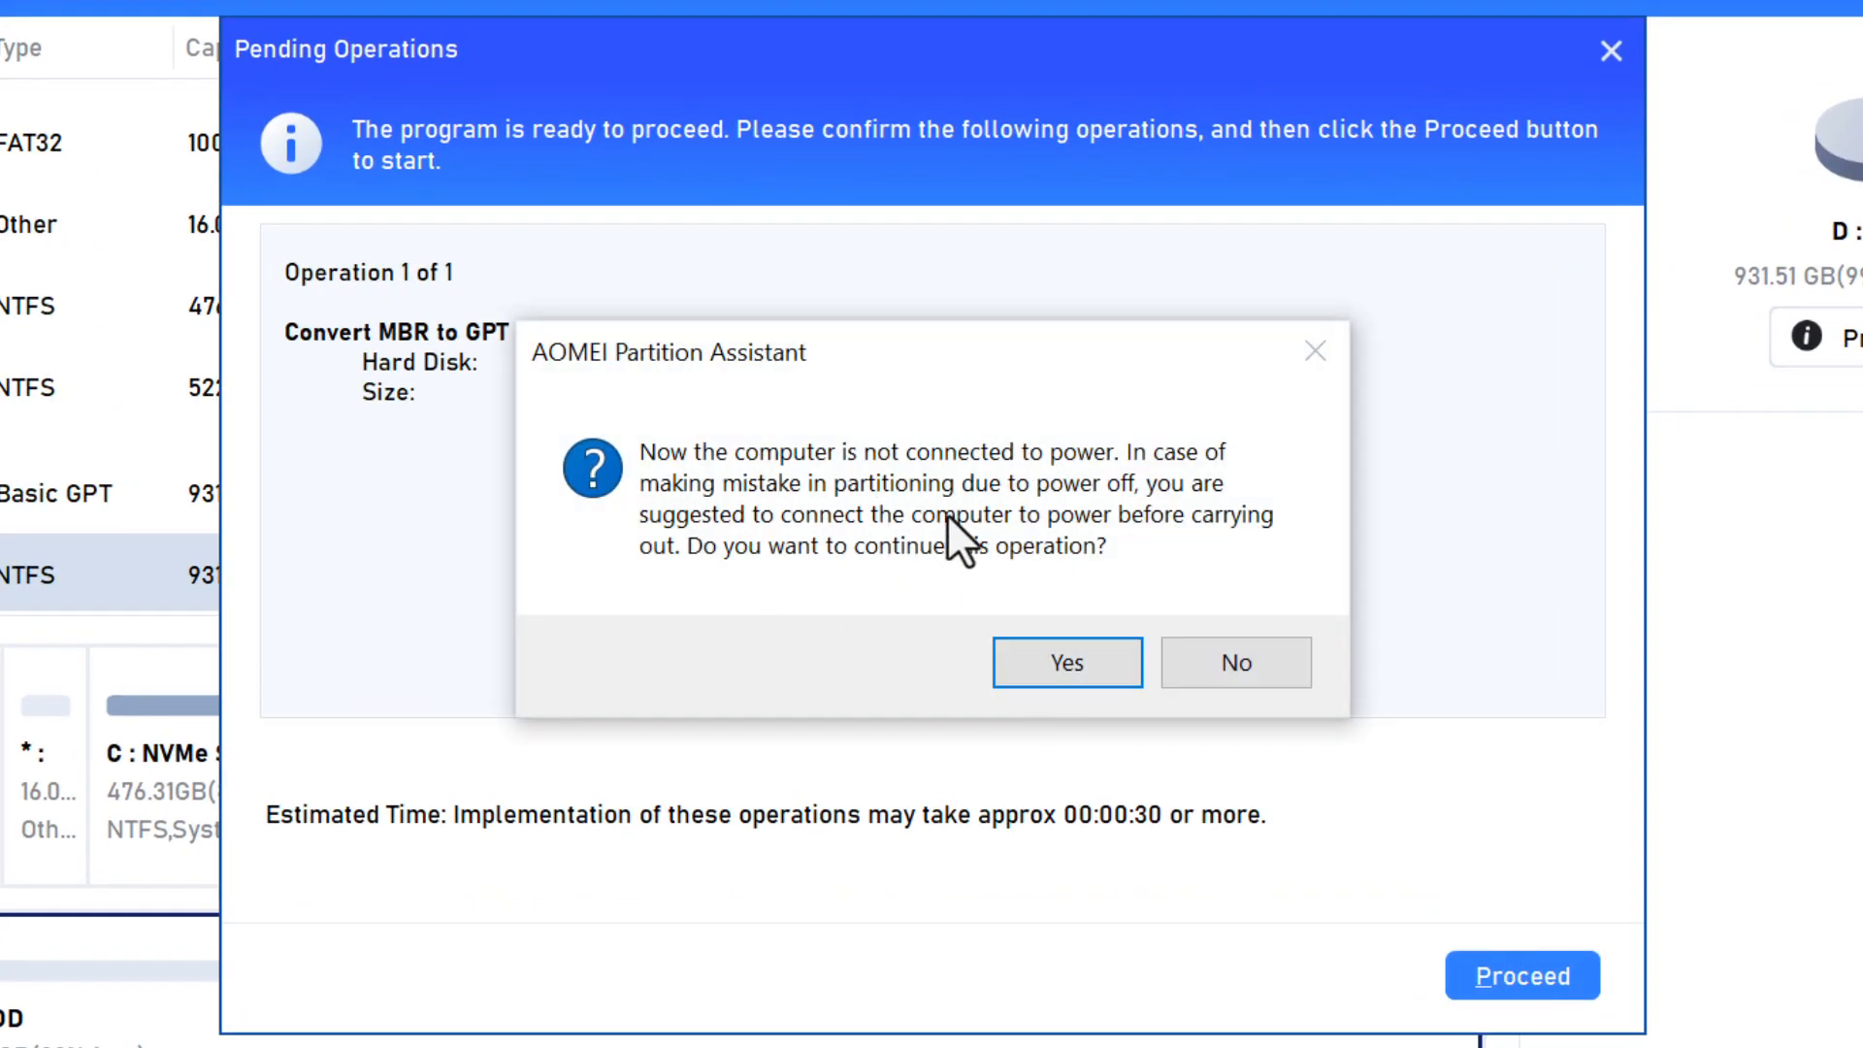
pyautogui.click(1051, 673)
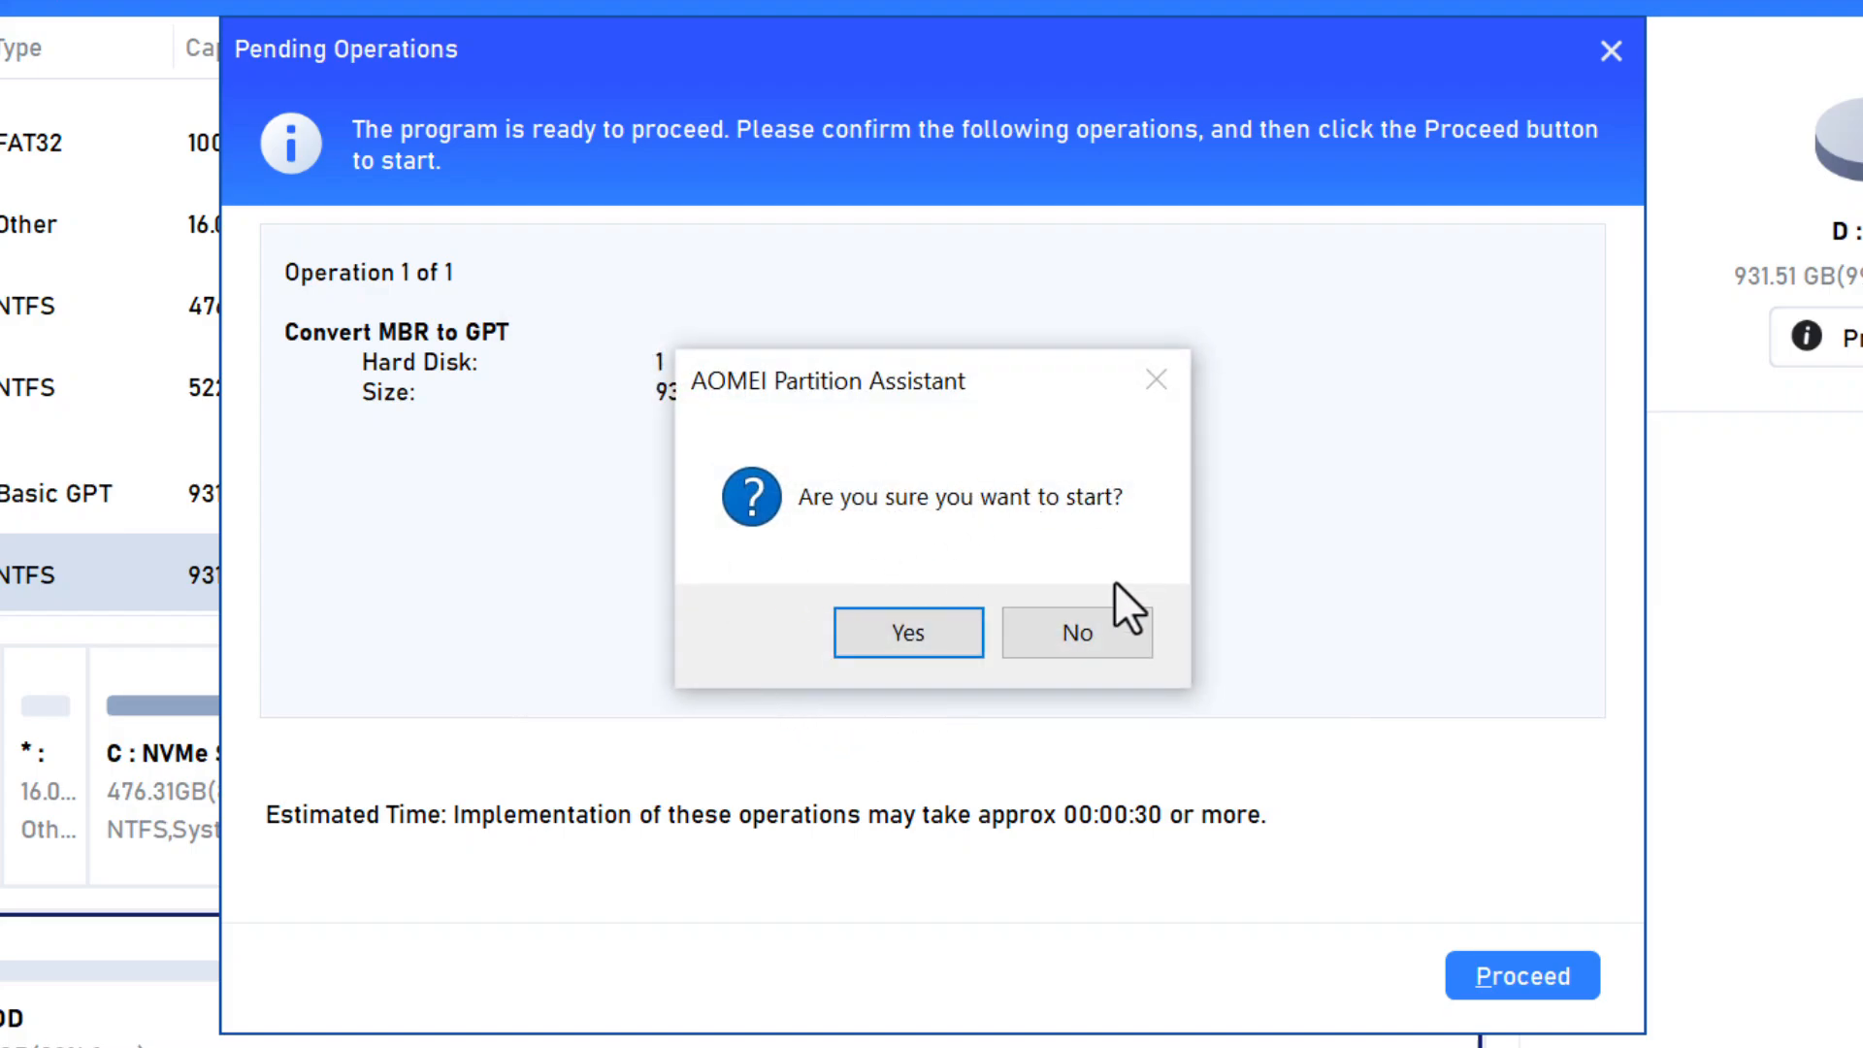
pyautogui.click(906, 640)
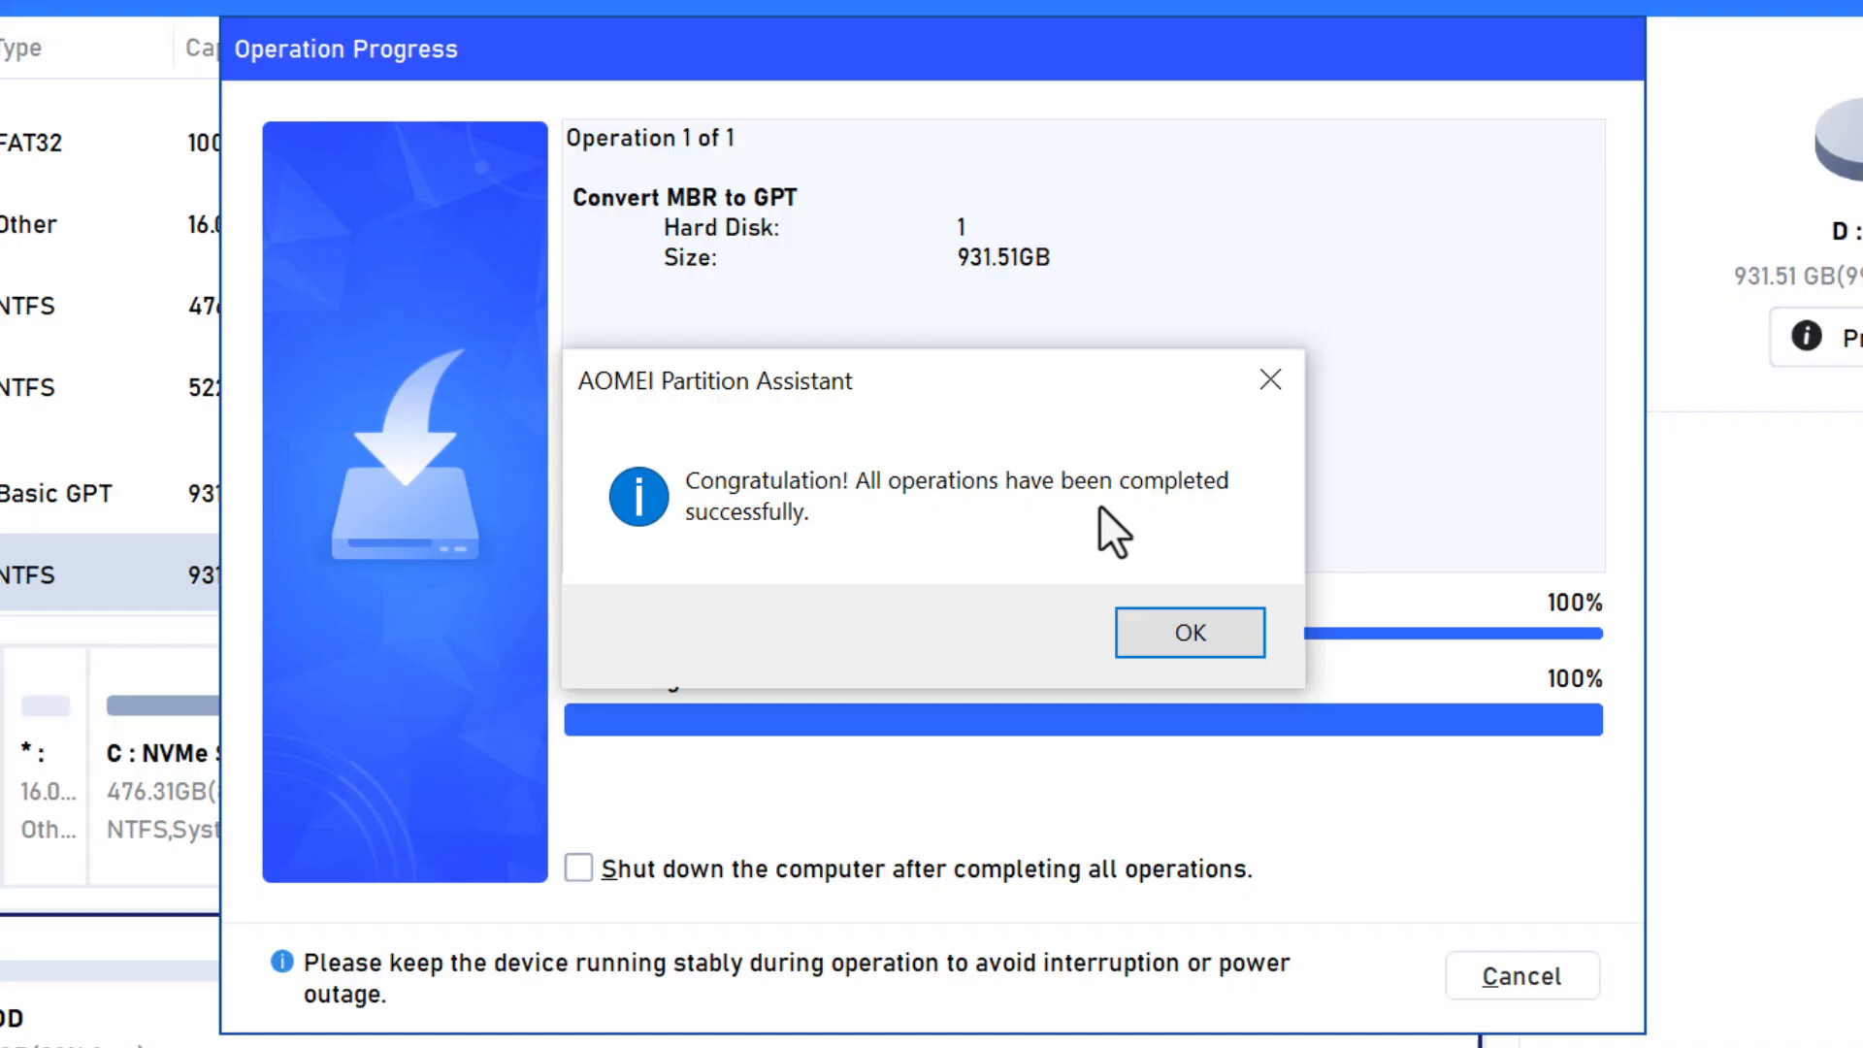
pyautogui.click(1169, 628)
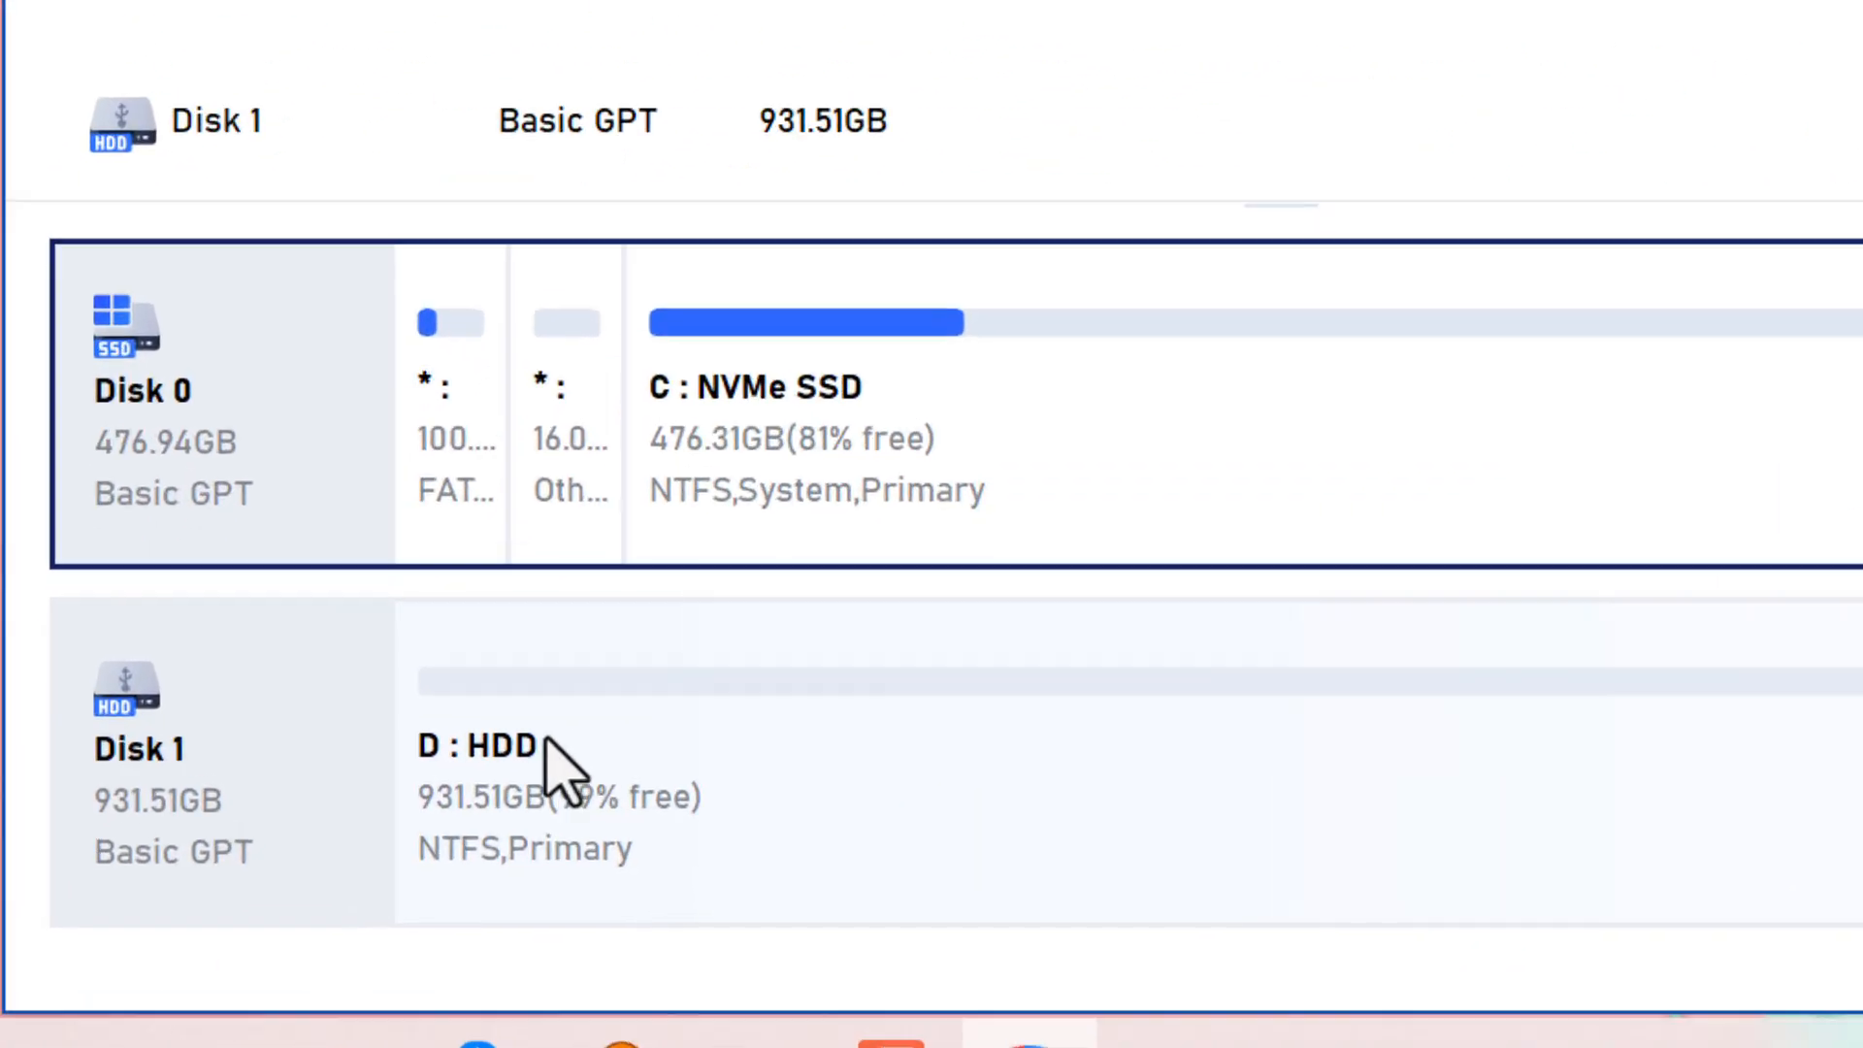
pyautogui.click(172, 874)
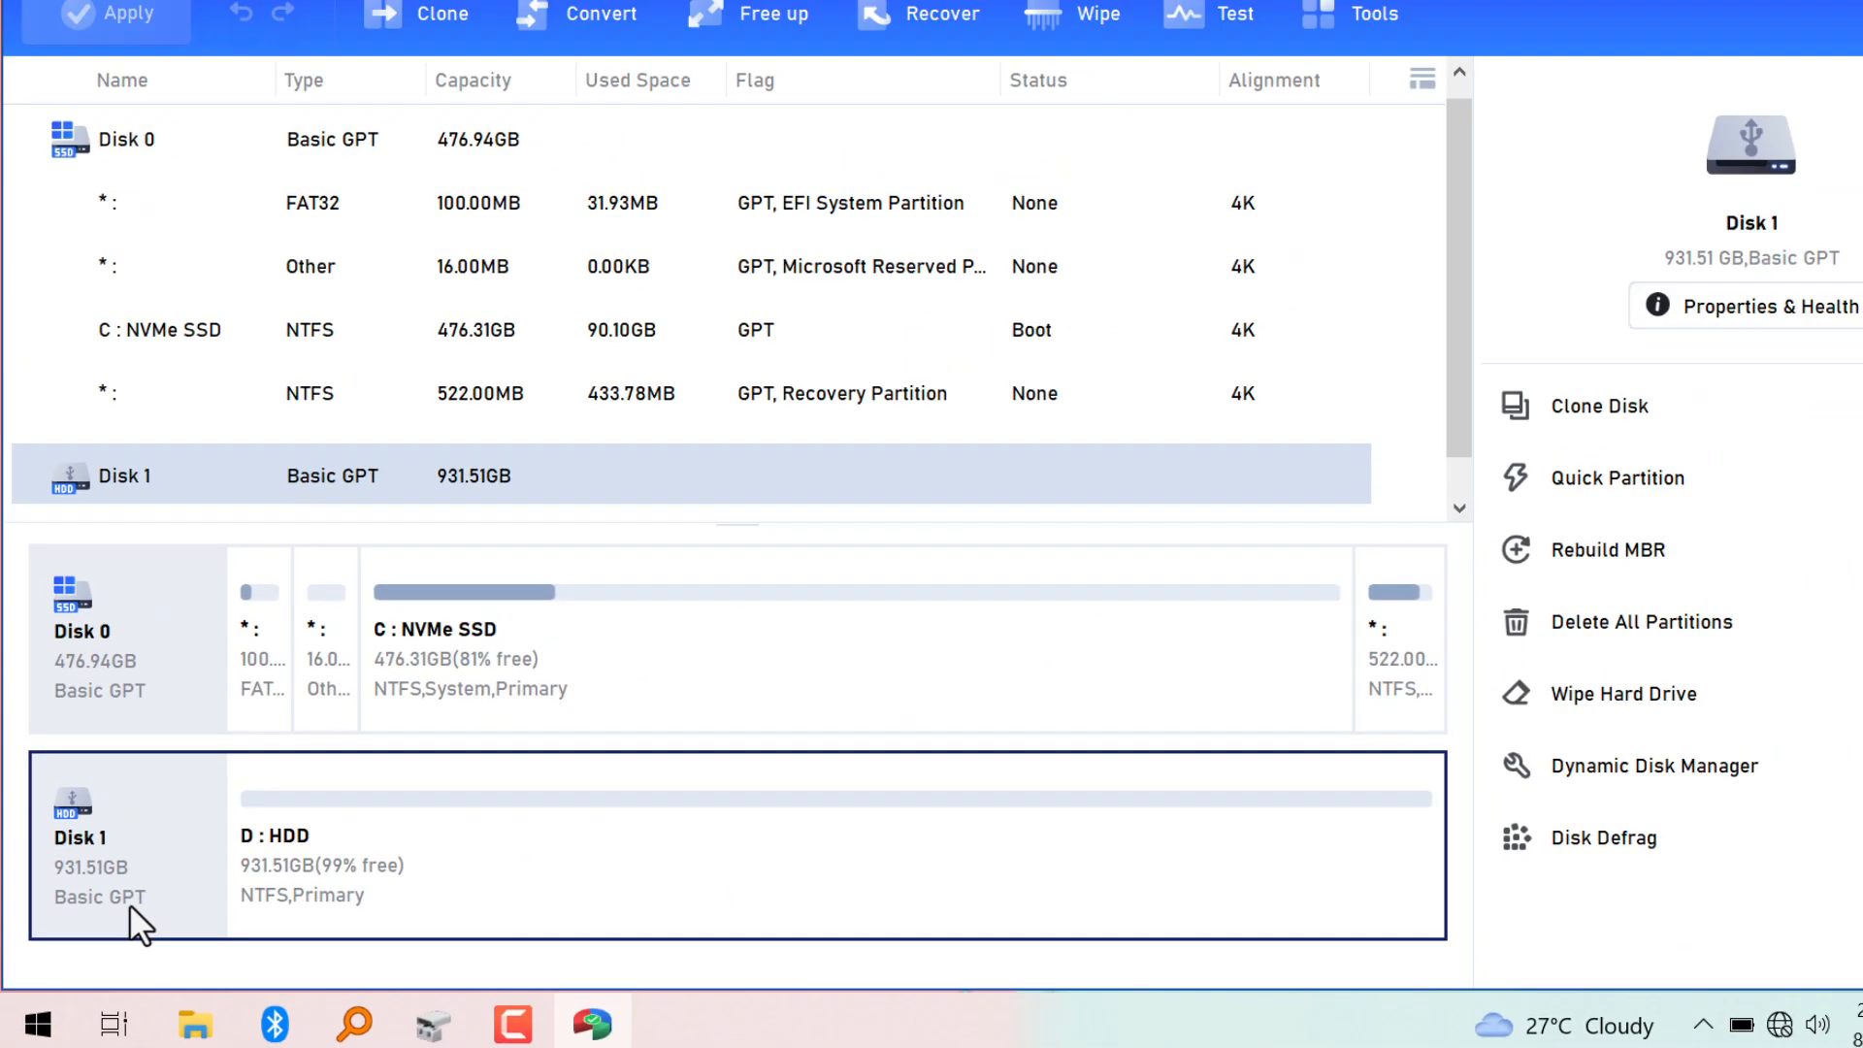
# - Minimize the partition manager and switch to the already open Disk Management window
pyautogui.click(1719, 28)
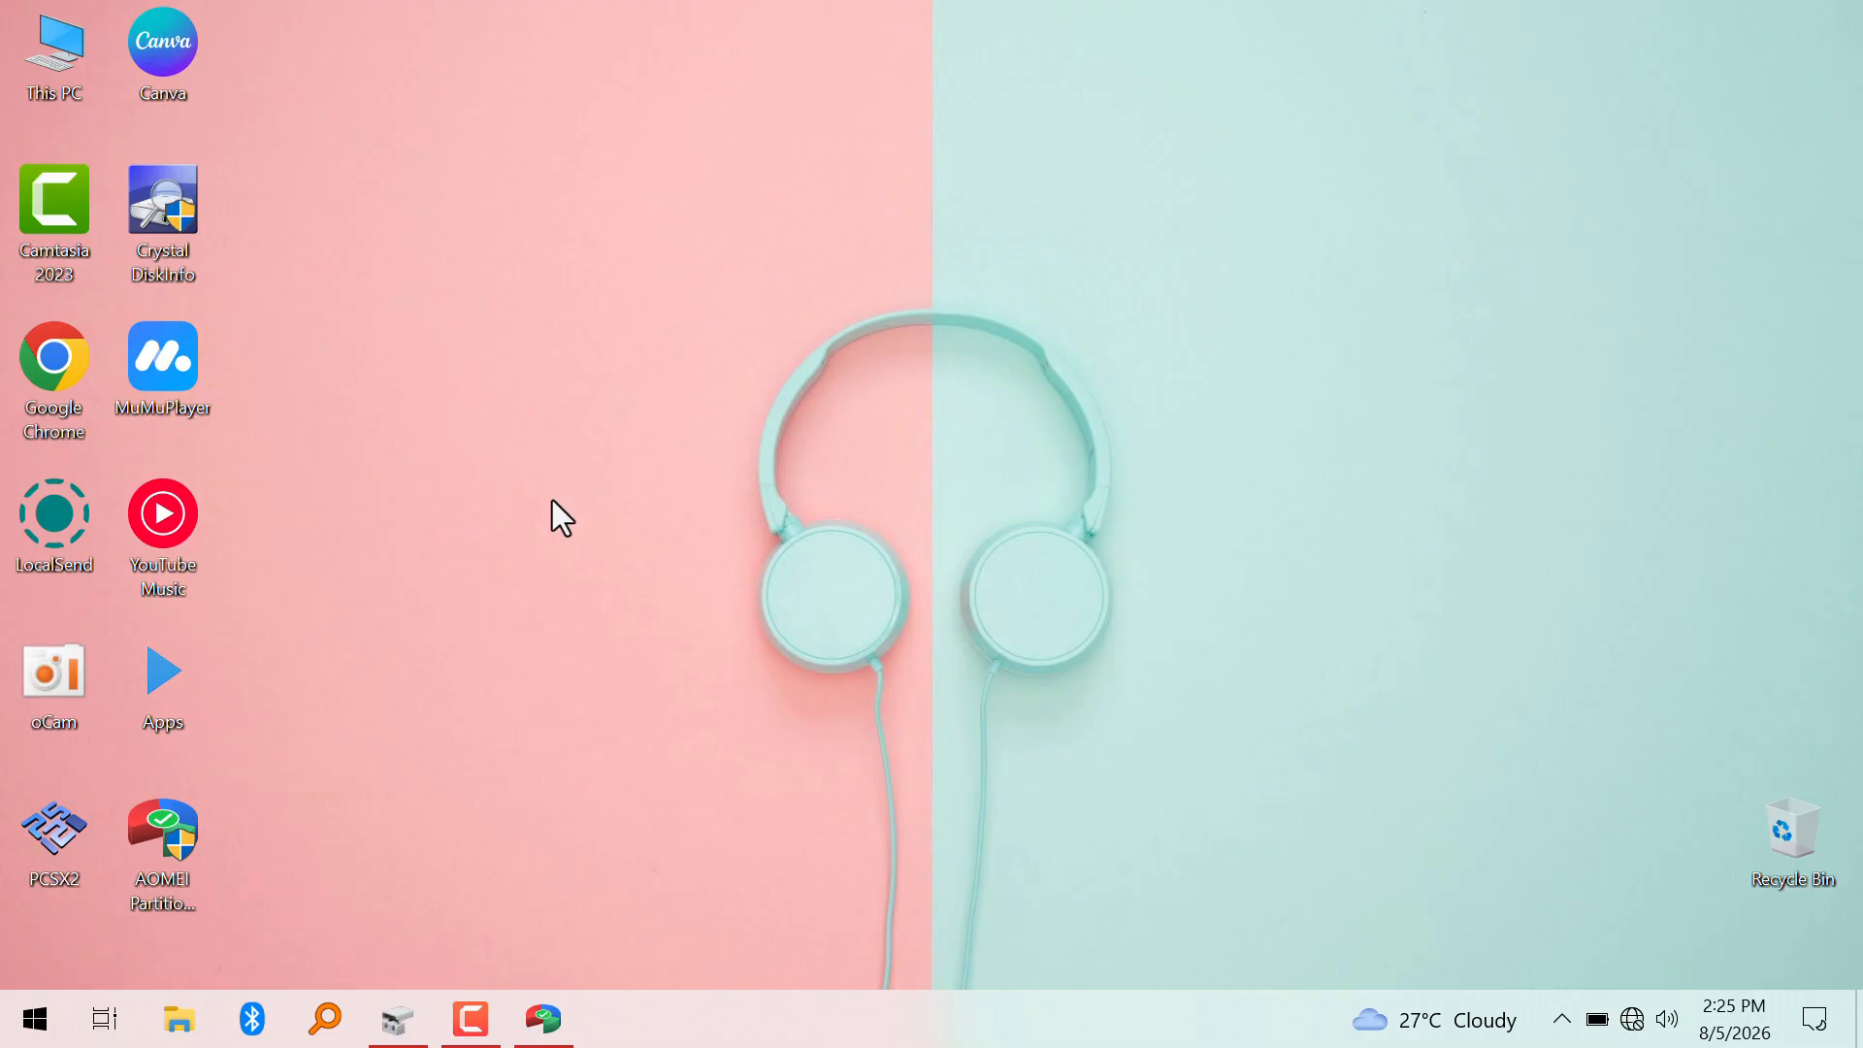
pyautogui.click(395, 1014)
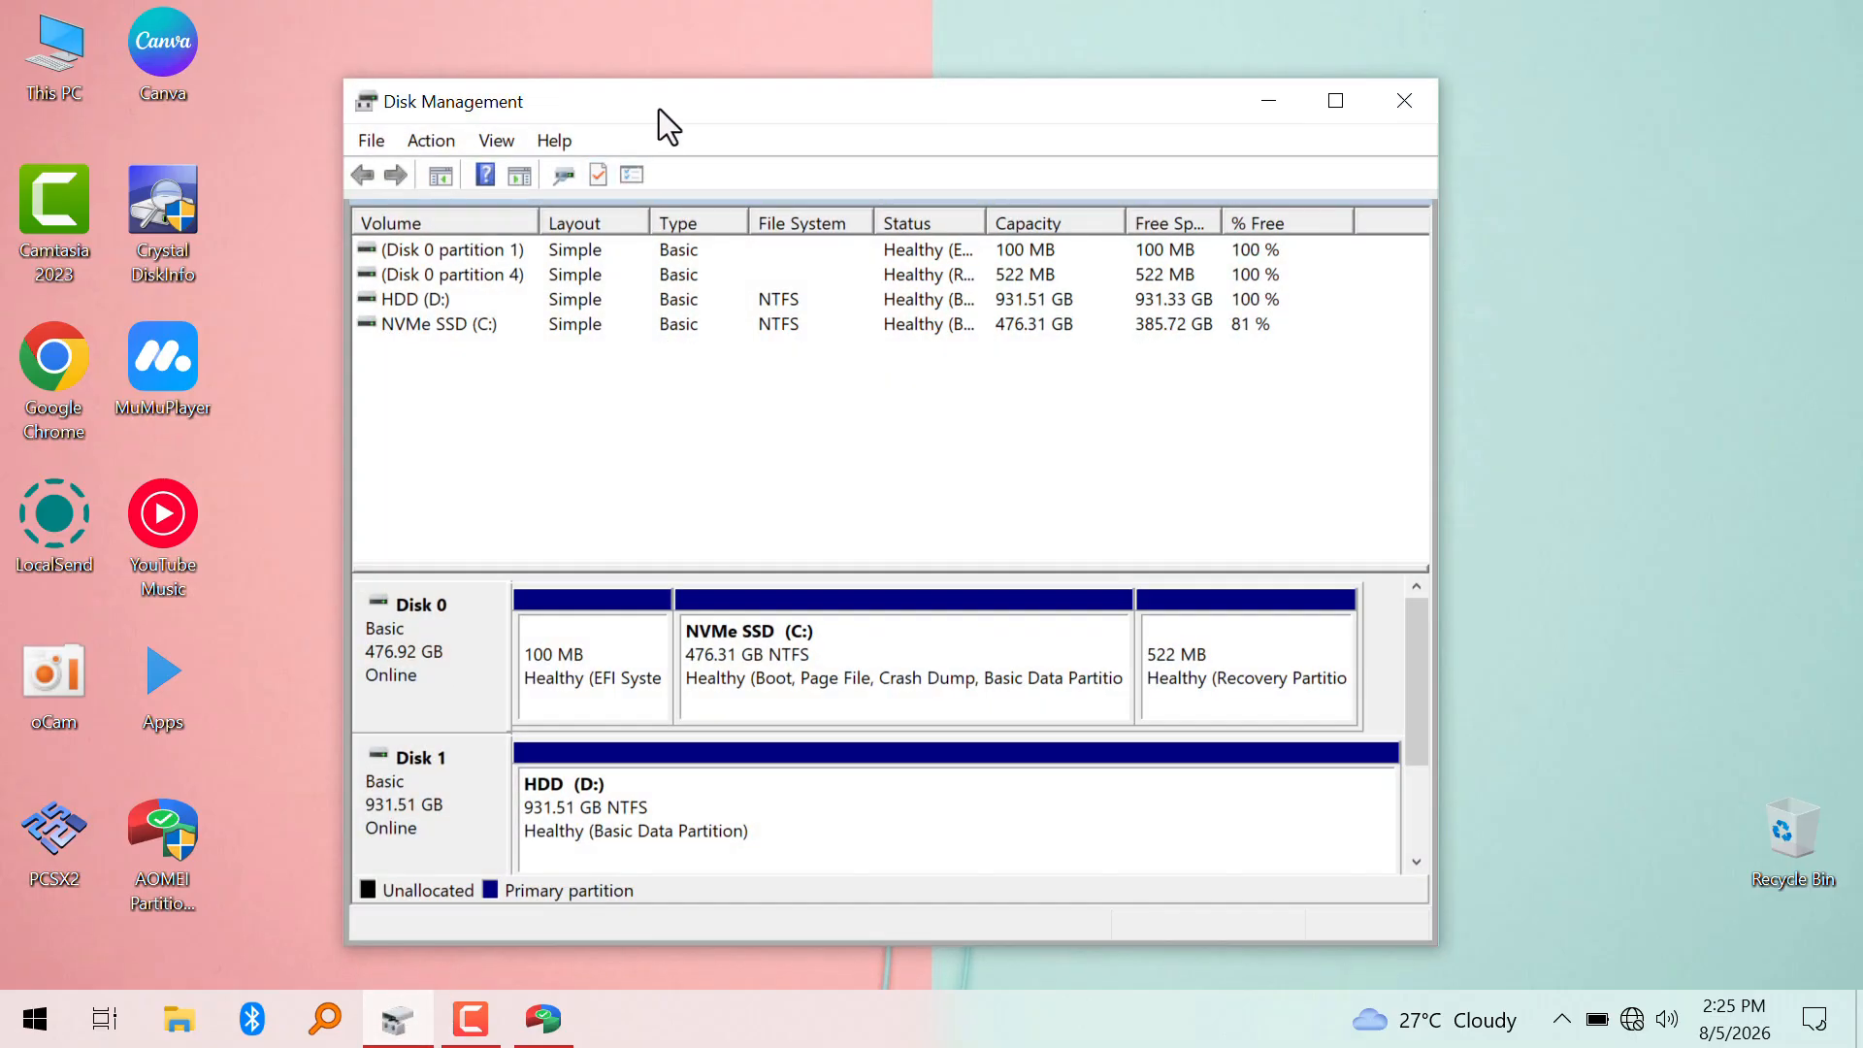
pyautogui.moveTo(660, 109); pyautogui.dragTo(642, 77)
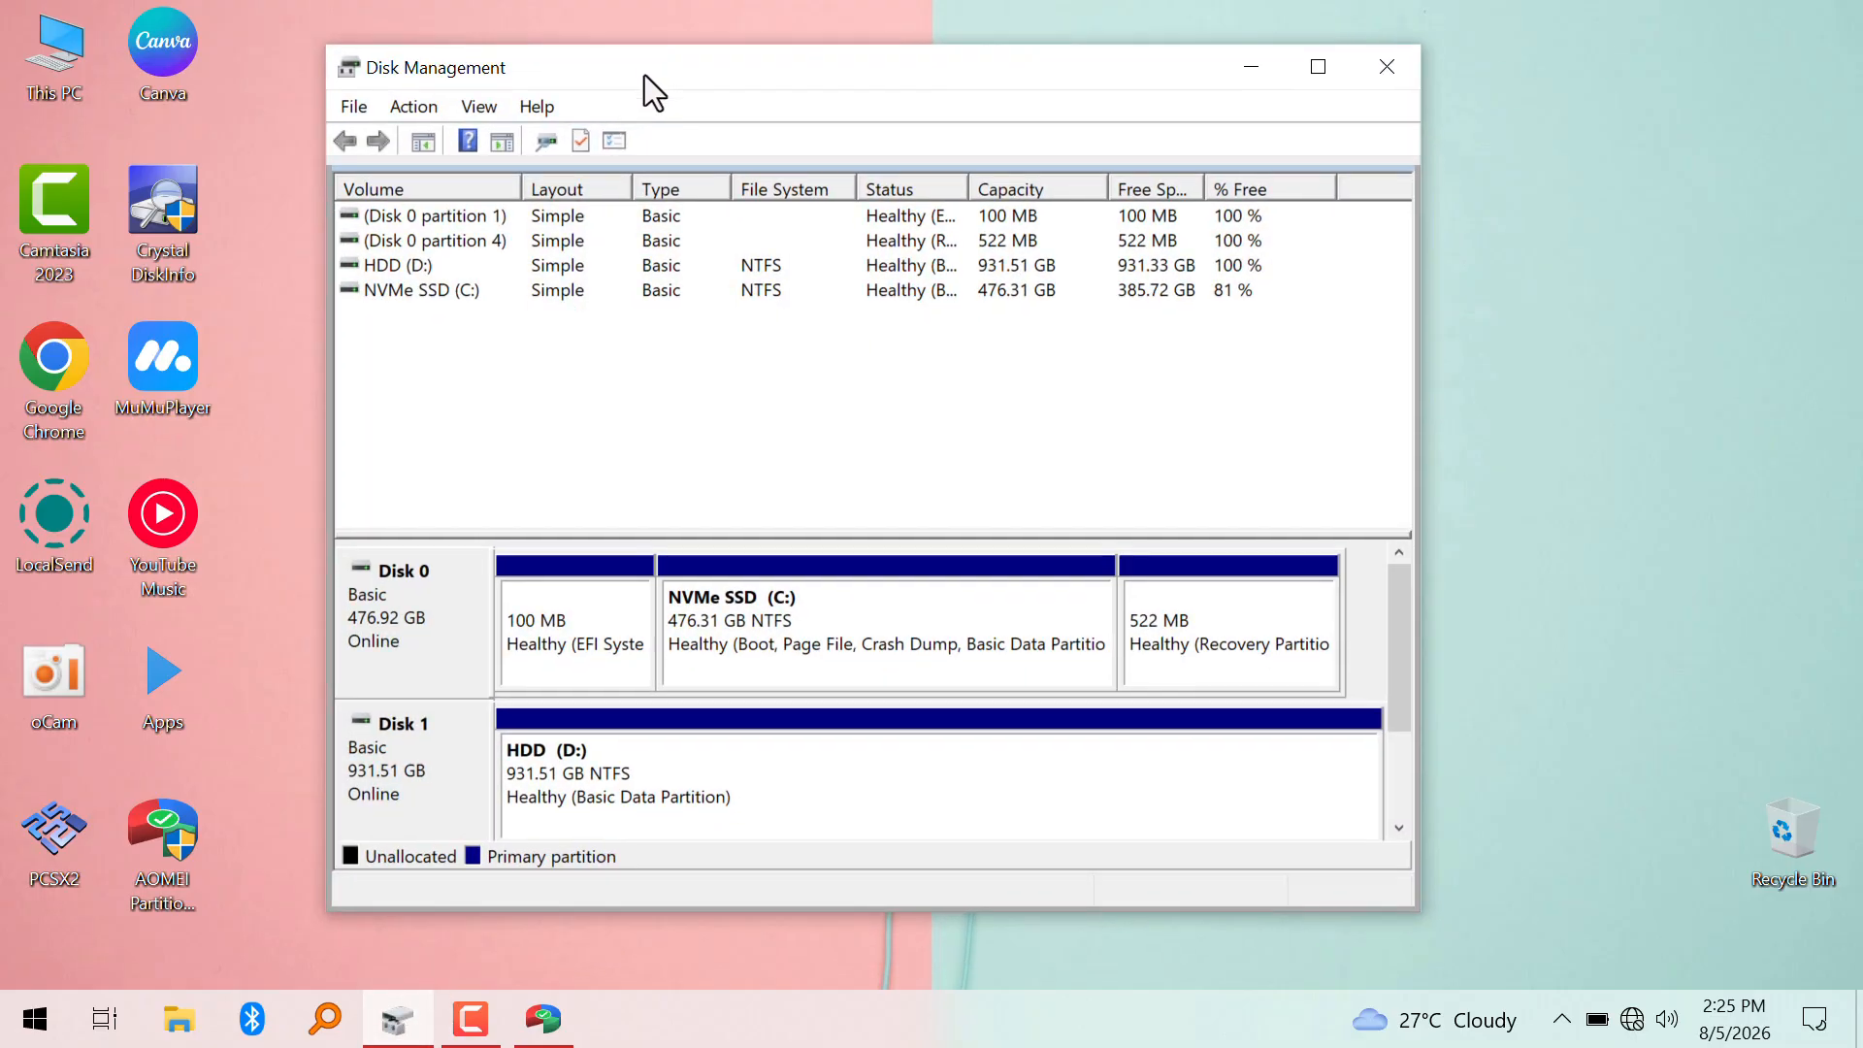
# - Check Disk 1's partition style in its volume properties, close the properties and minimize Disk Management
pyautogui.rightClick(405, 755)
pyautogui.click(486, 689)
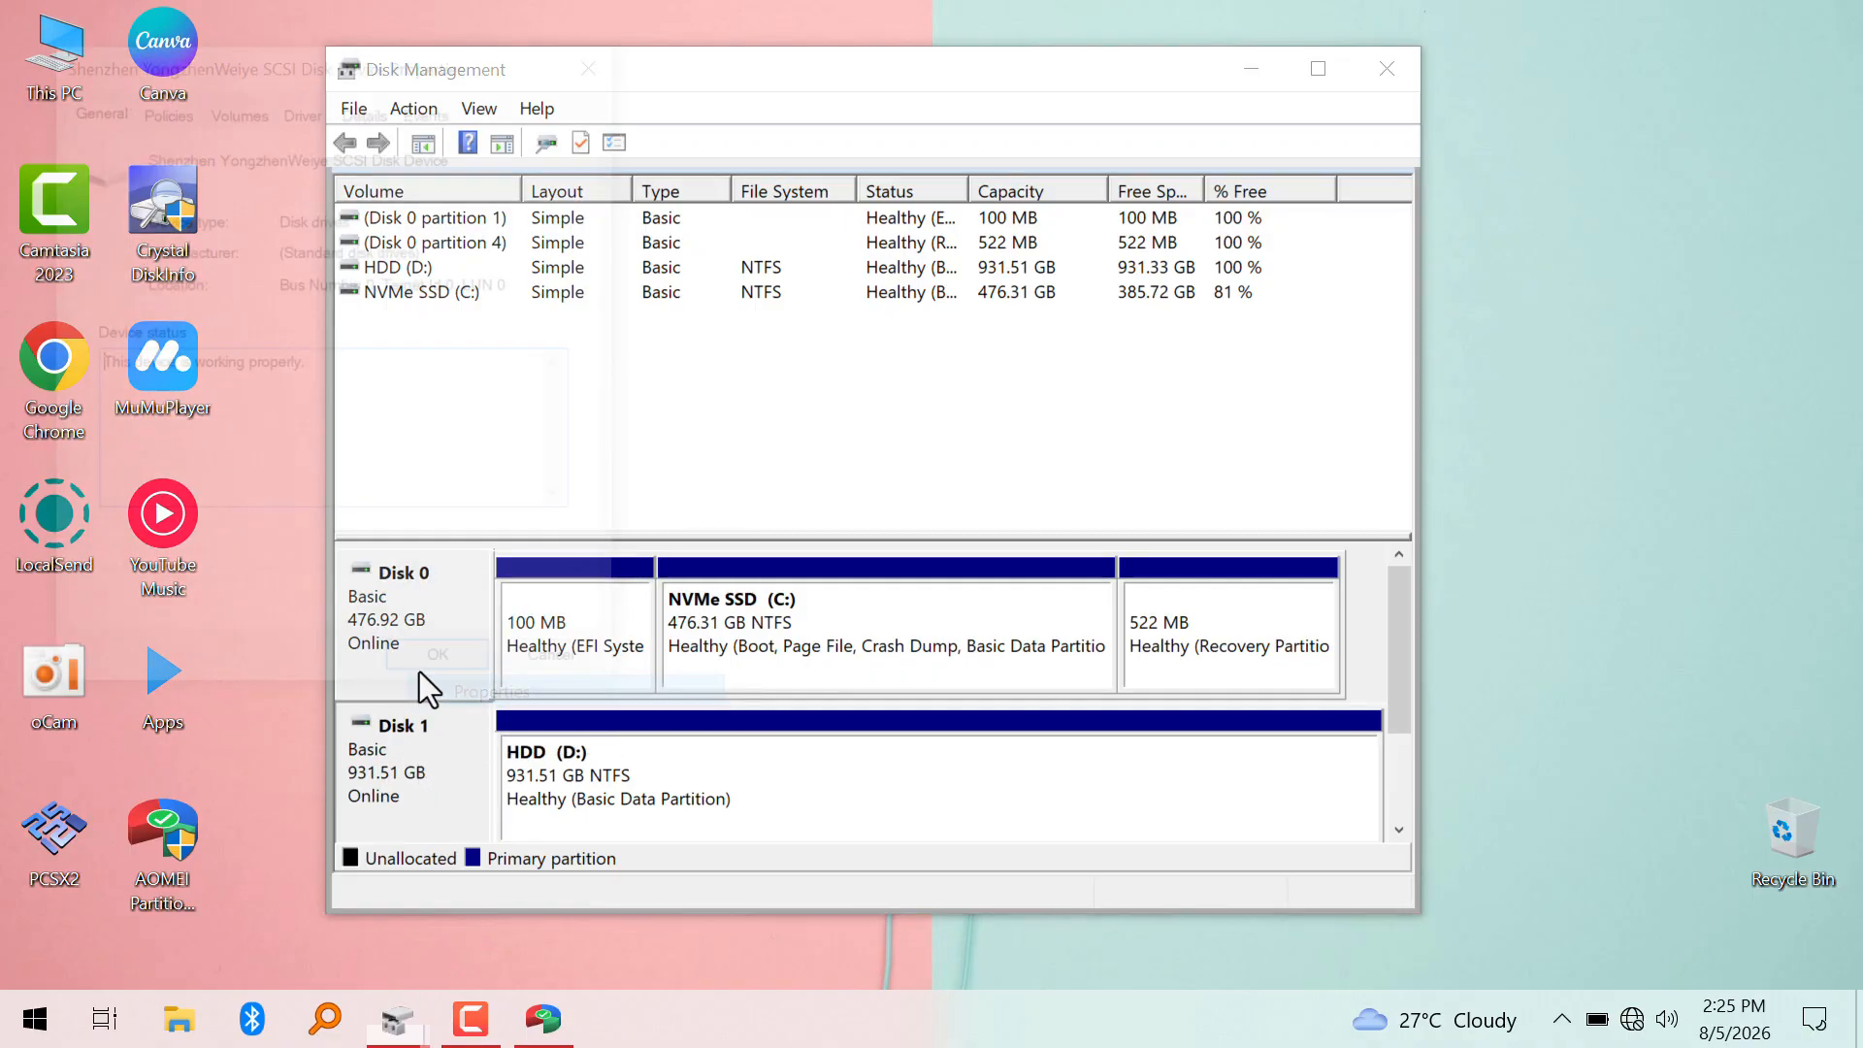
pyautogui.moveTo(429, 80); pyautogui.dragTo(1035, 132)
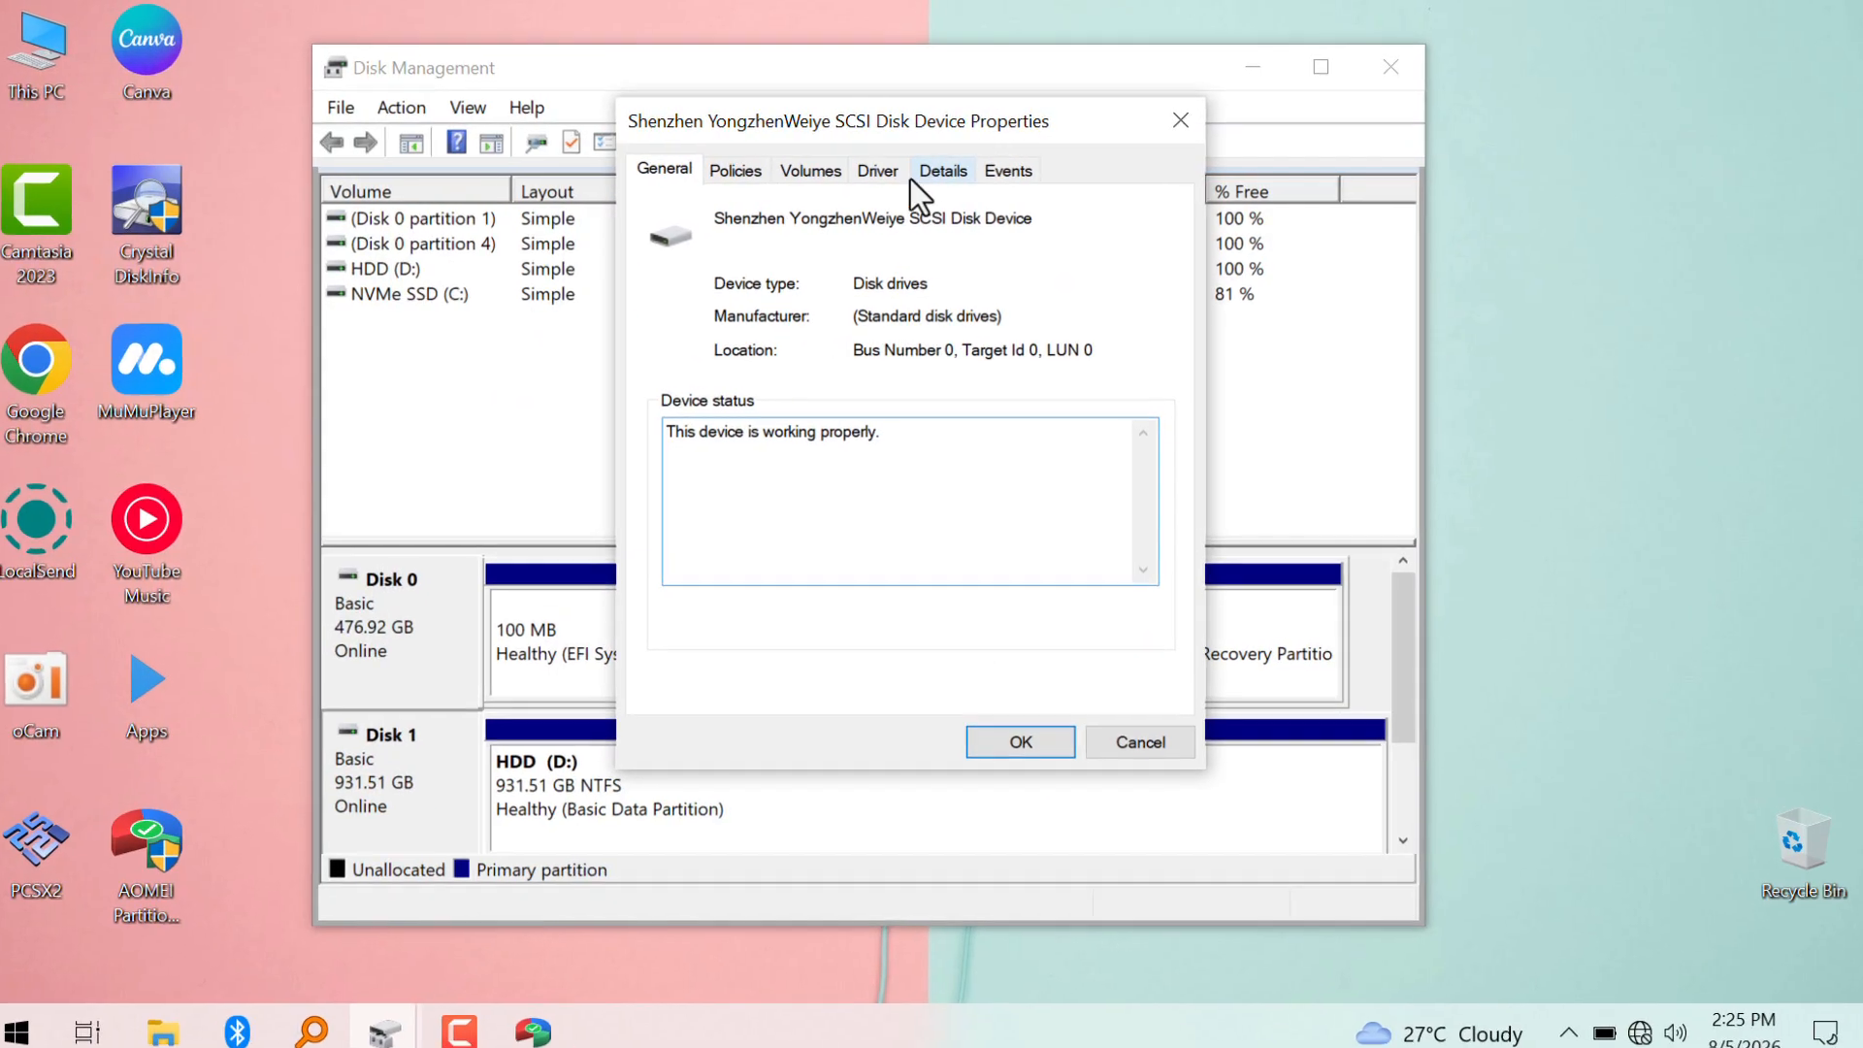
pyautogui.click(808, 168)
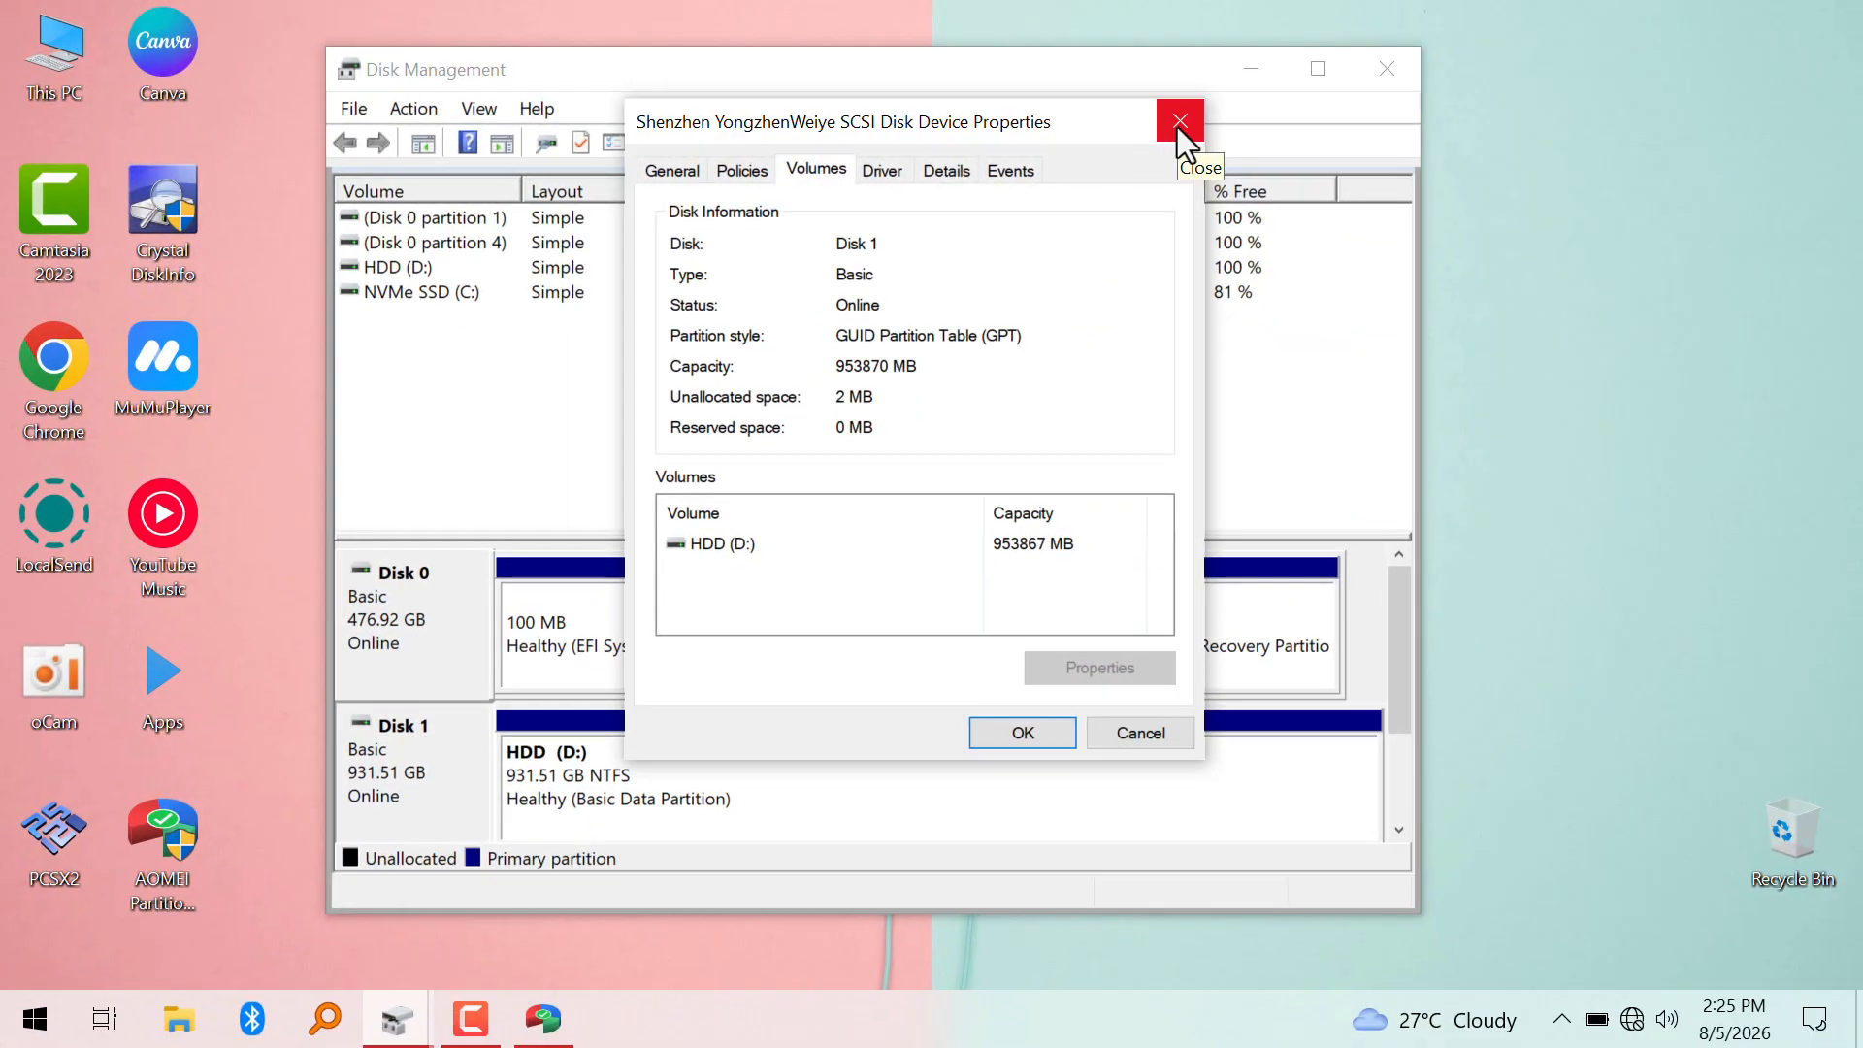
pyautogui.click(1180, 123)
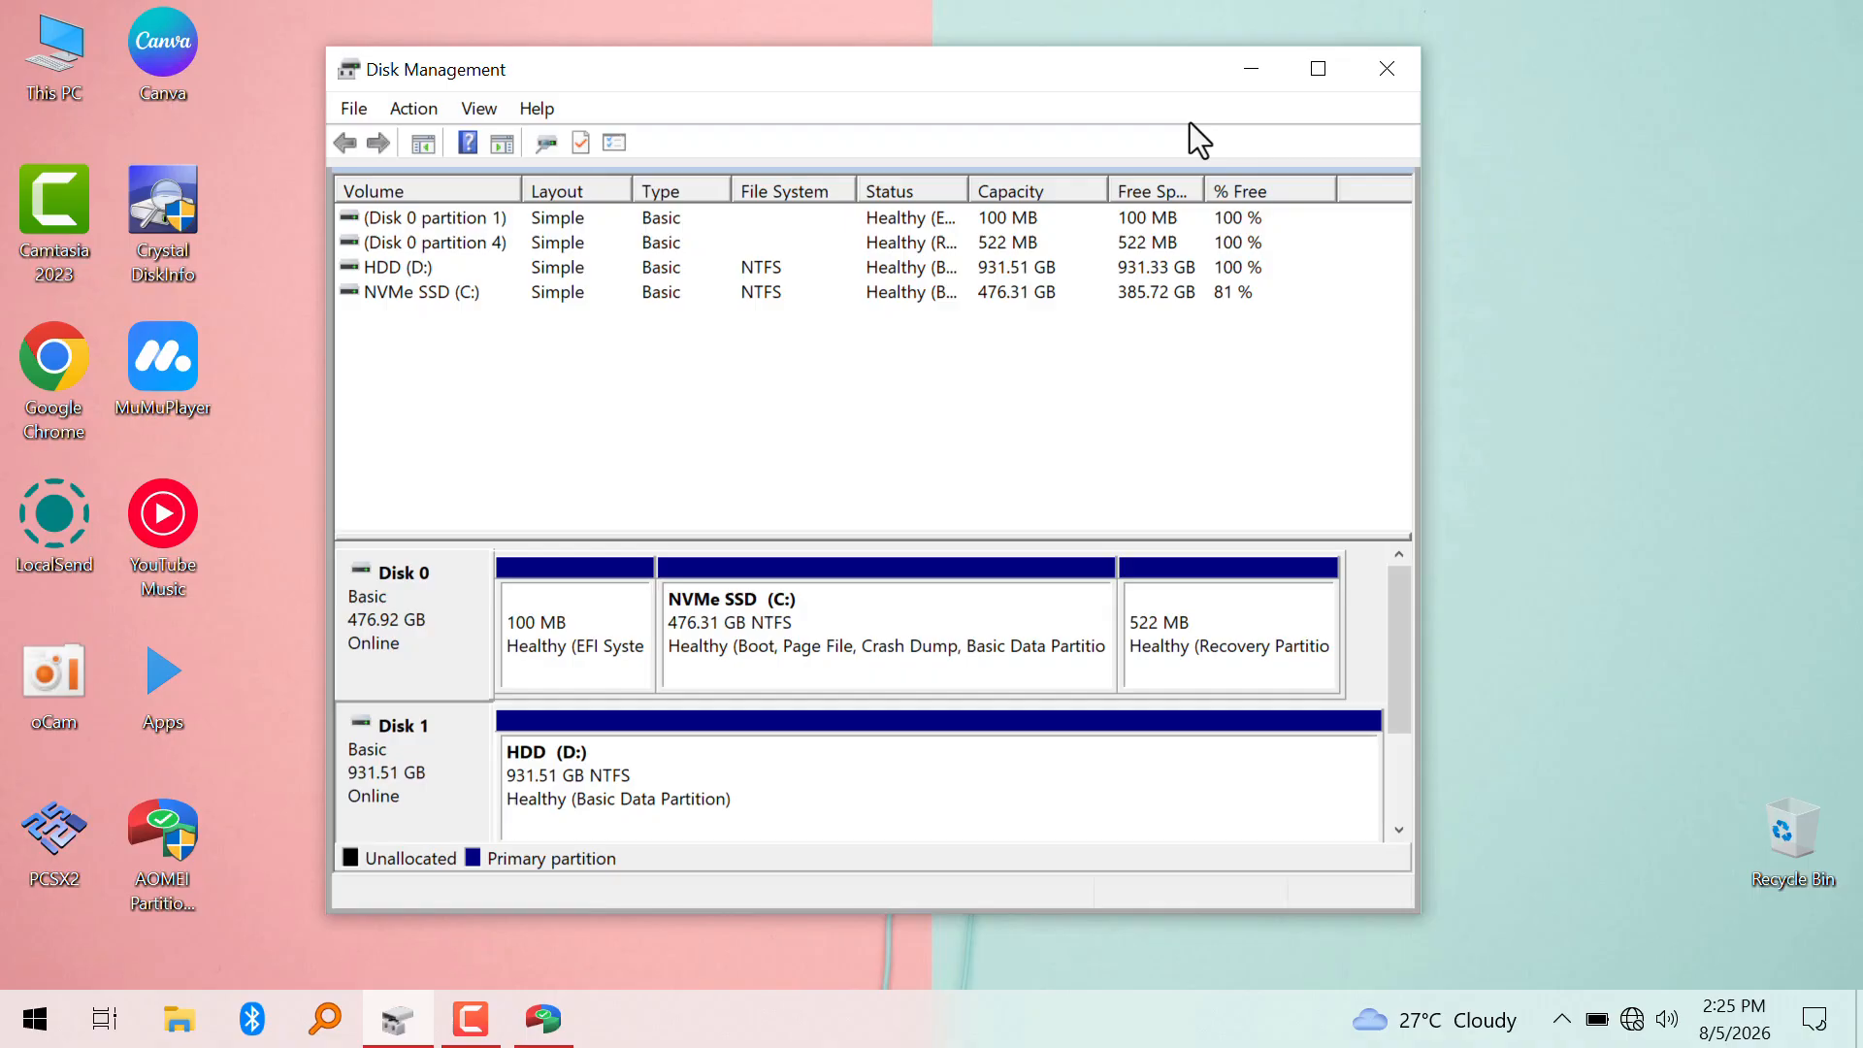
pyautogui.click(1244, 76)
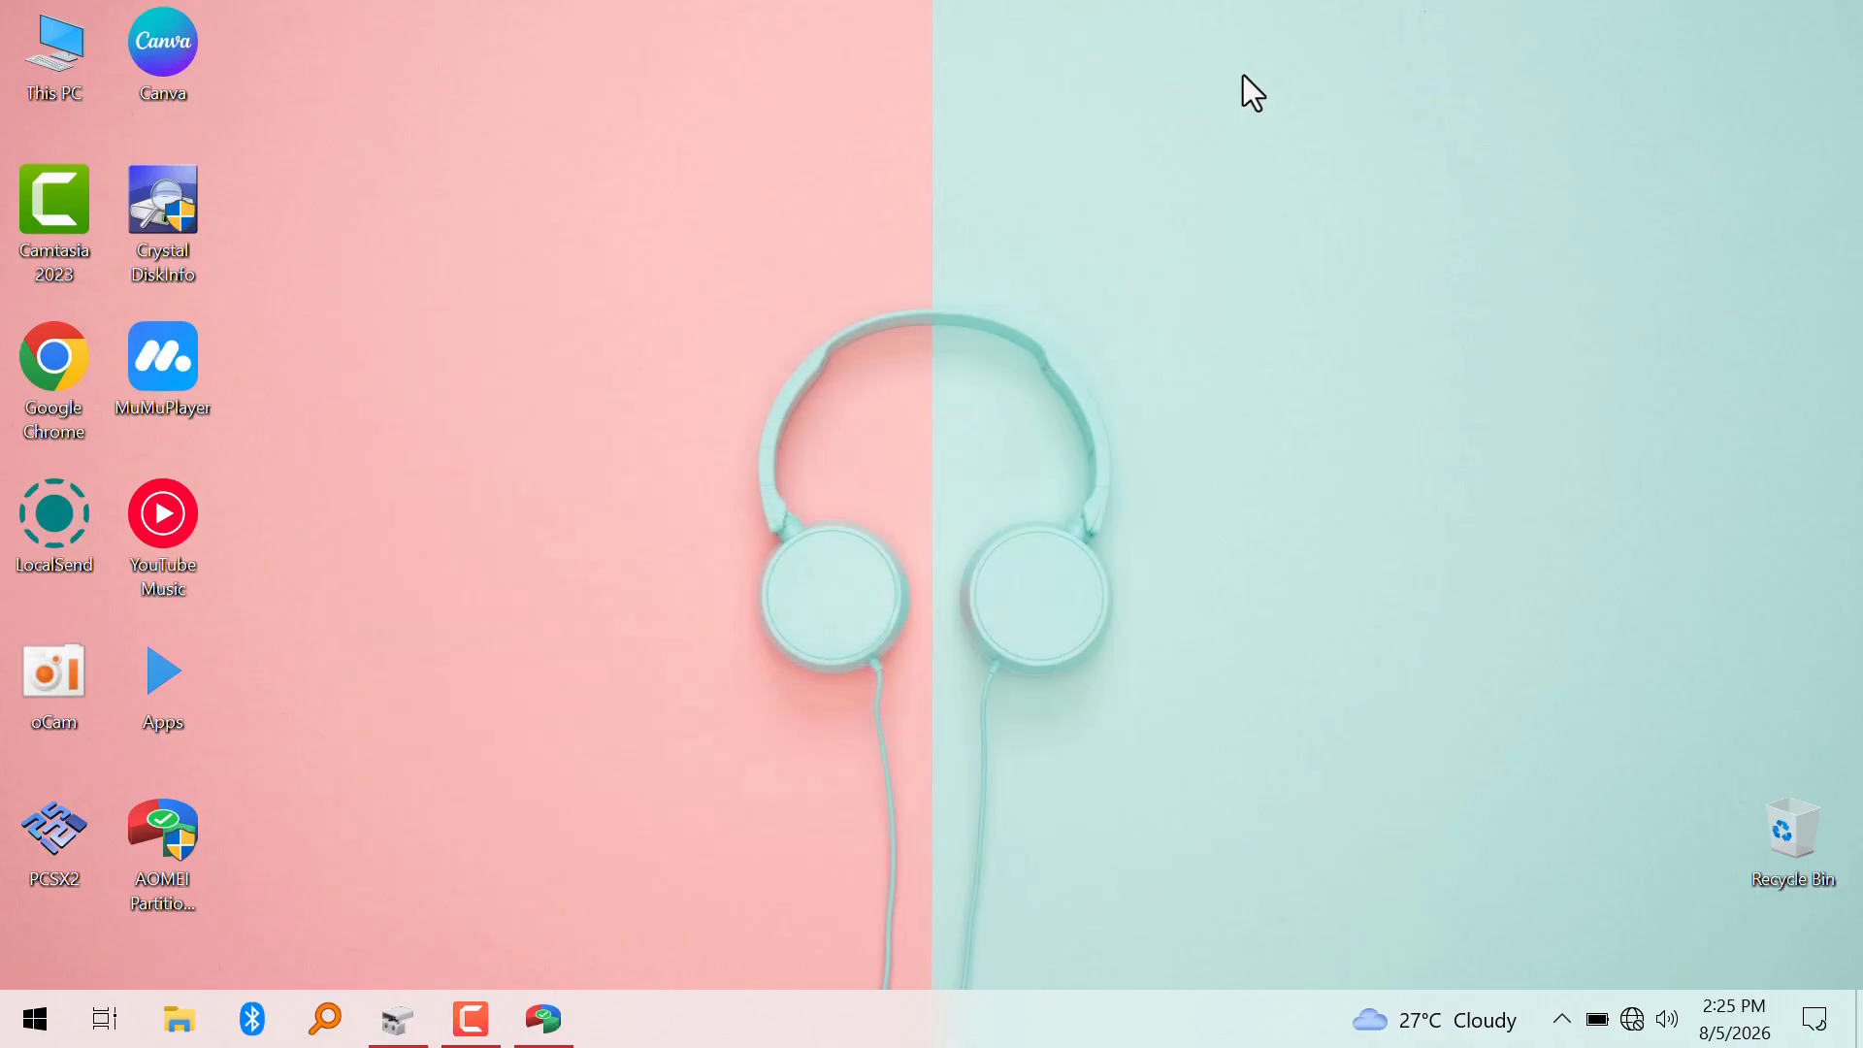
# - Switch to AOMEI Partition Assistant and queue a GPT to MBR conversion for Disk 1
pyautogui.click(544, 1013)
pyautogui.click(266, 859)
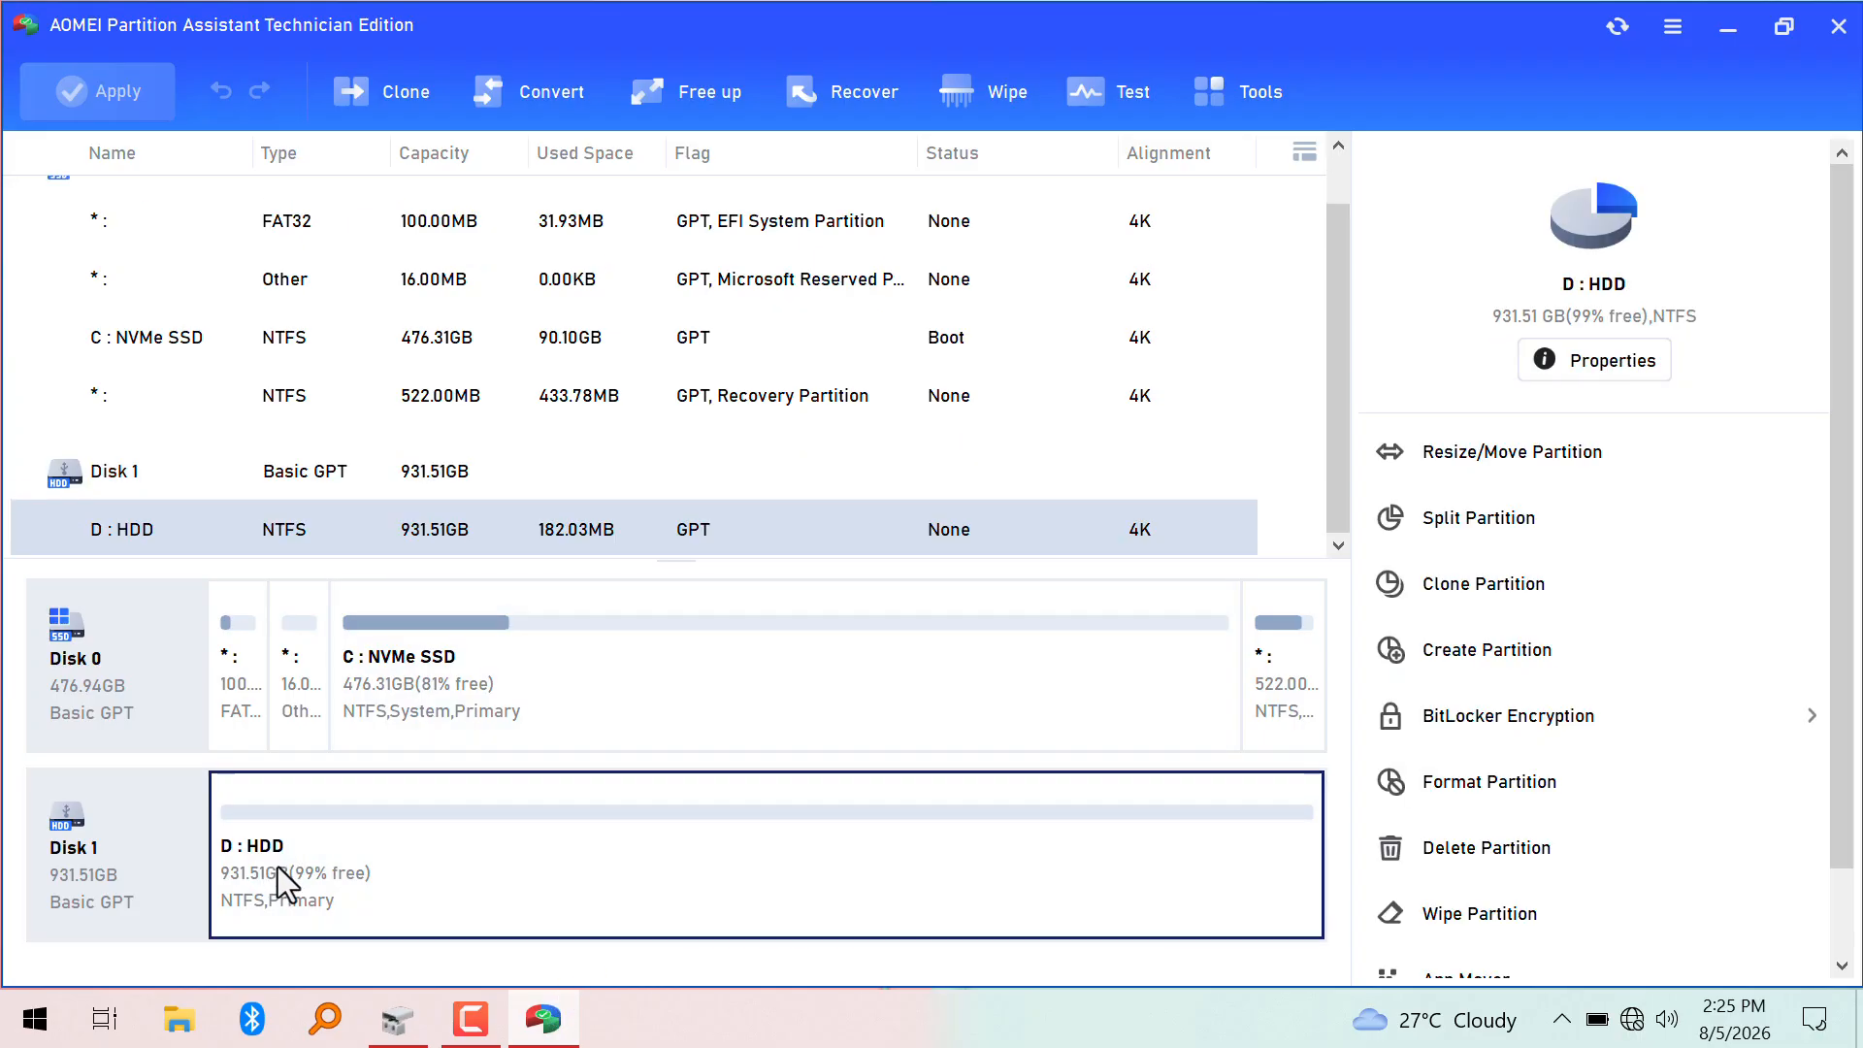
pyautogui.click(562, 101)
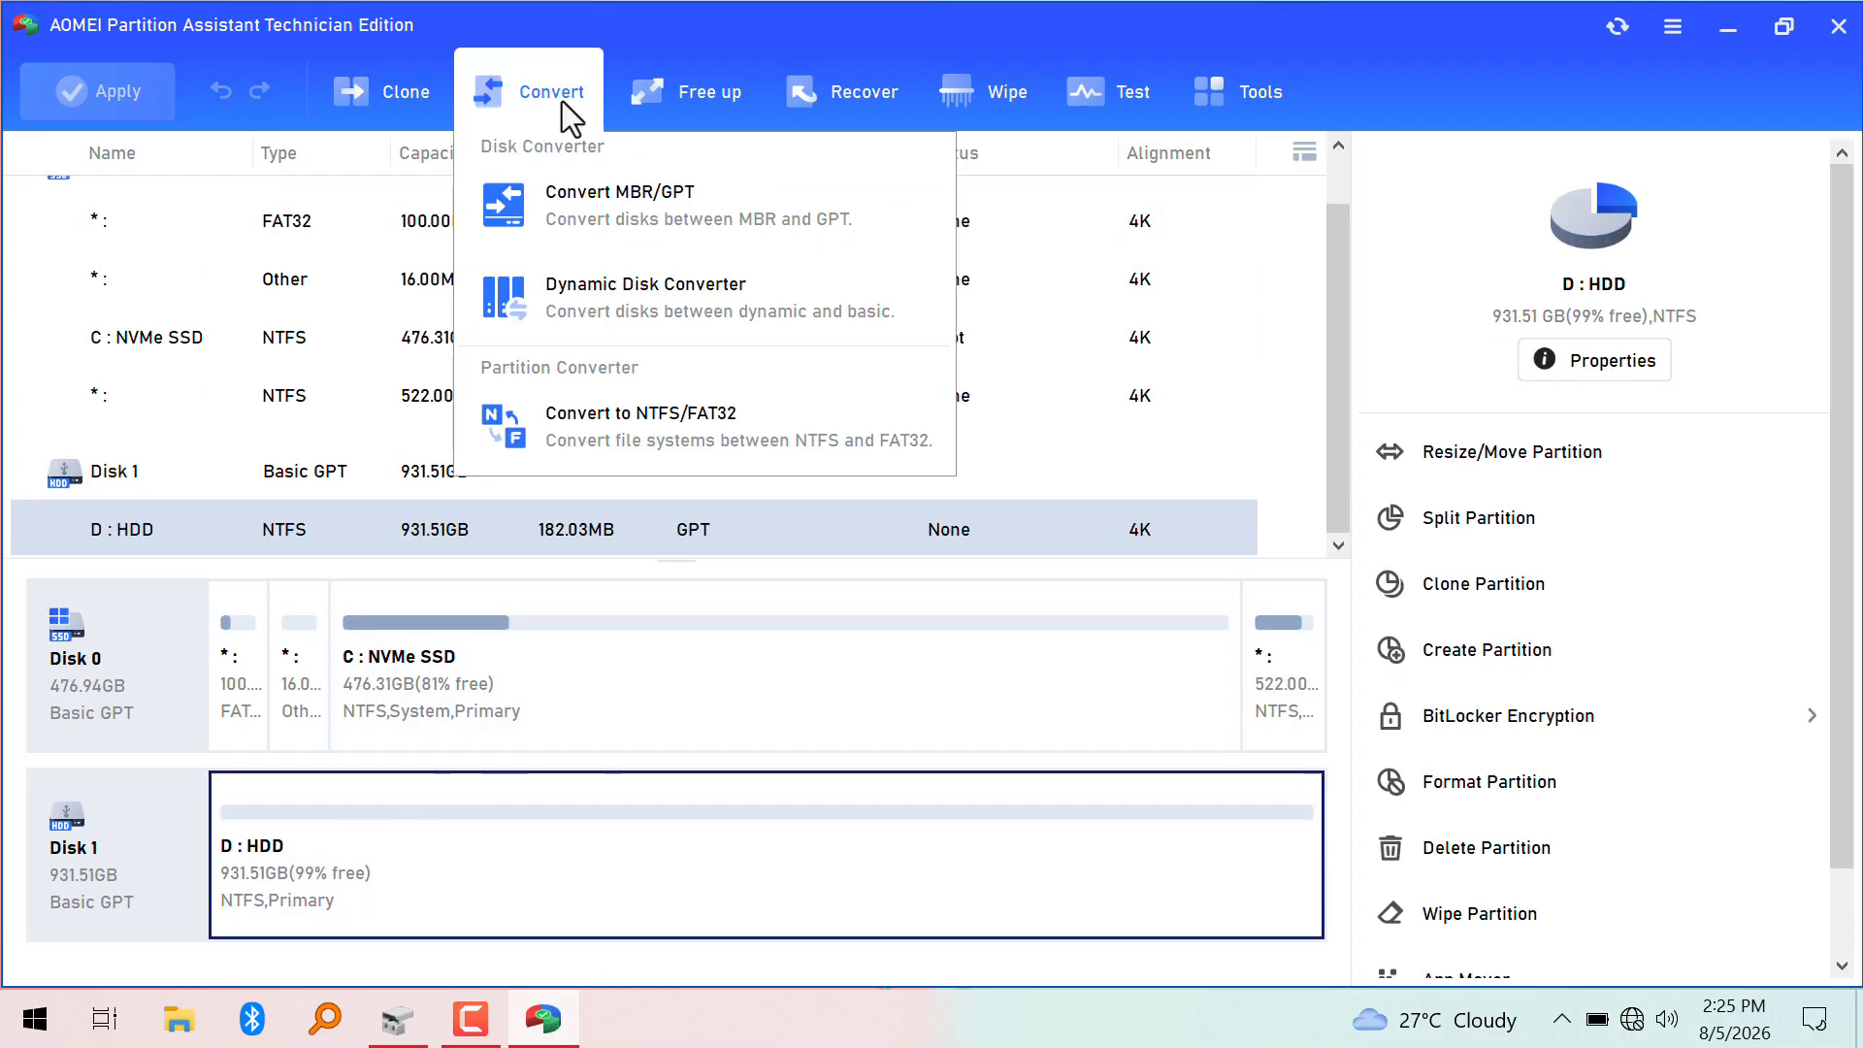
pyautogui.click(637, 212)
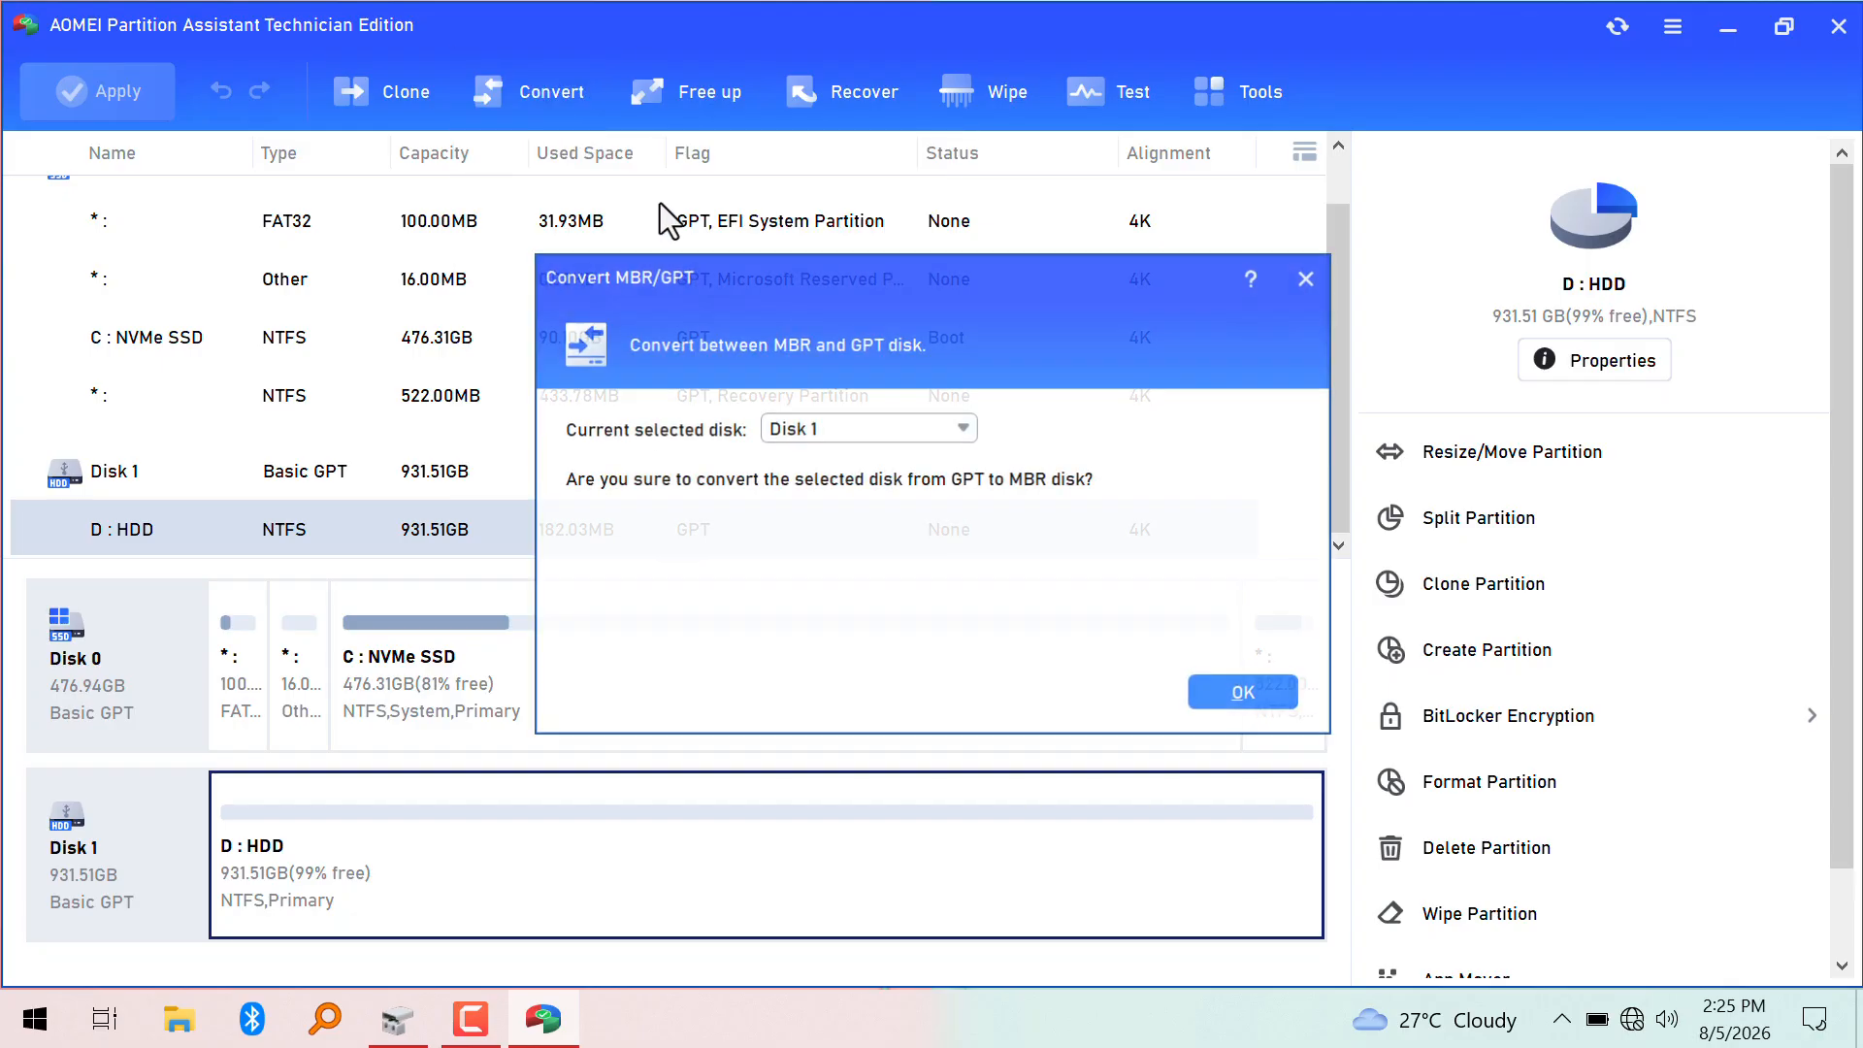
pyautogui.moveTo(772, 282); pyautogui.dragTo(649, 280)
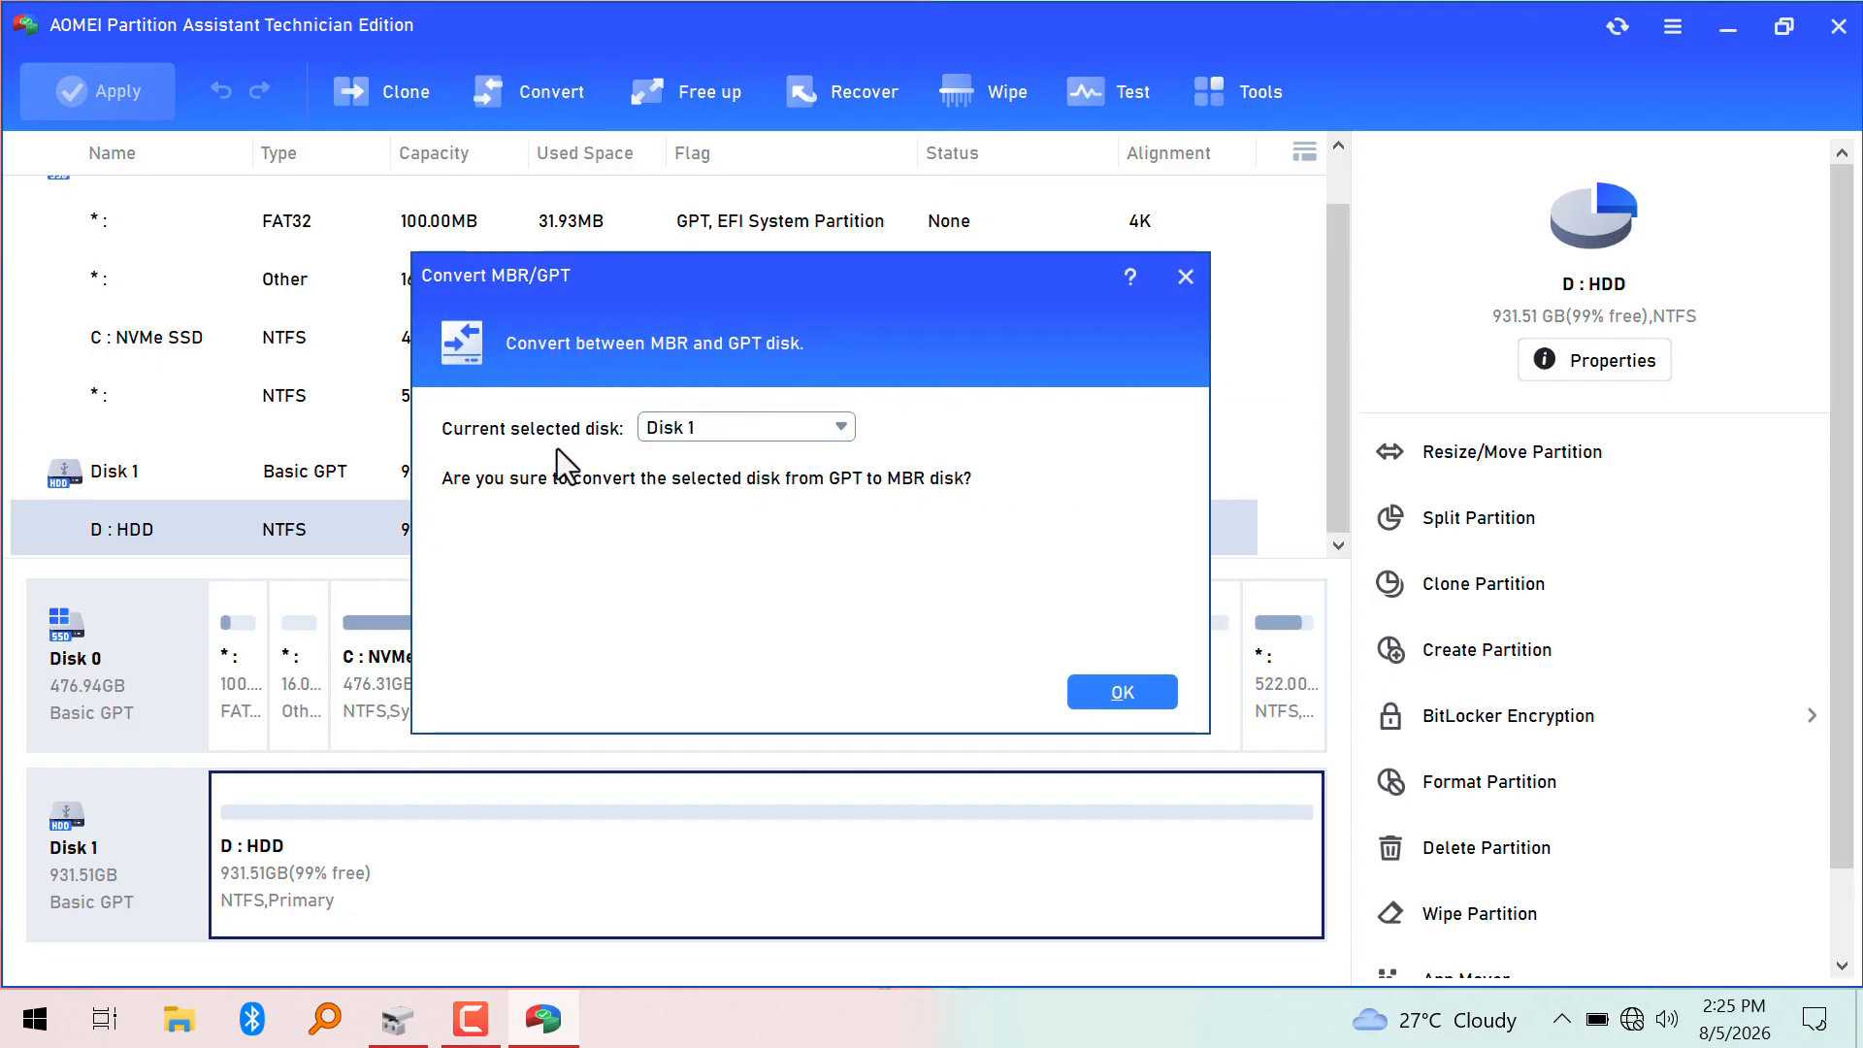
pyautogui.click(735, 423)
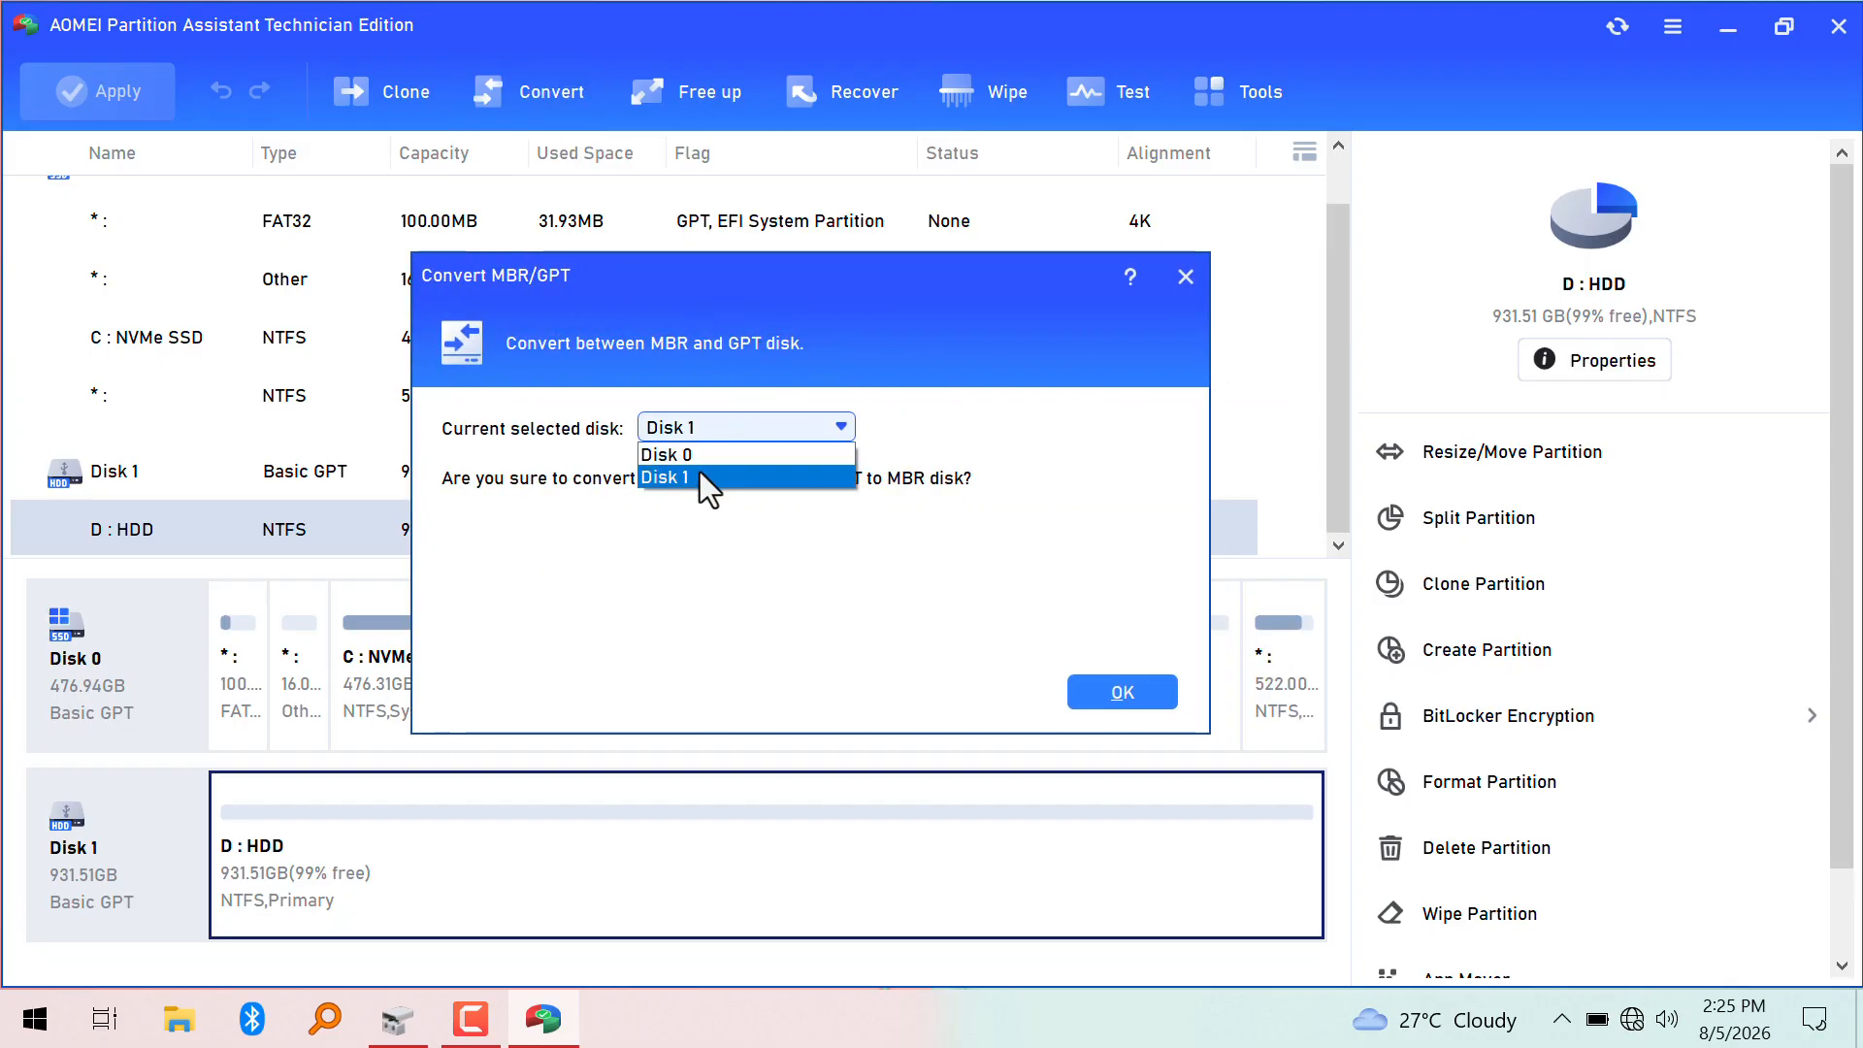
pyautogui.click(700, 474)
pyautogui.click(1104, 697)
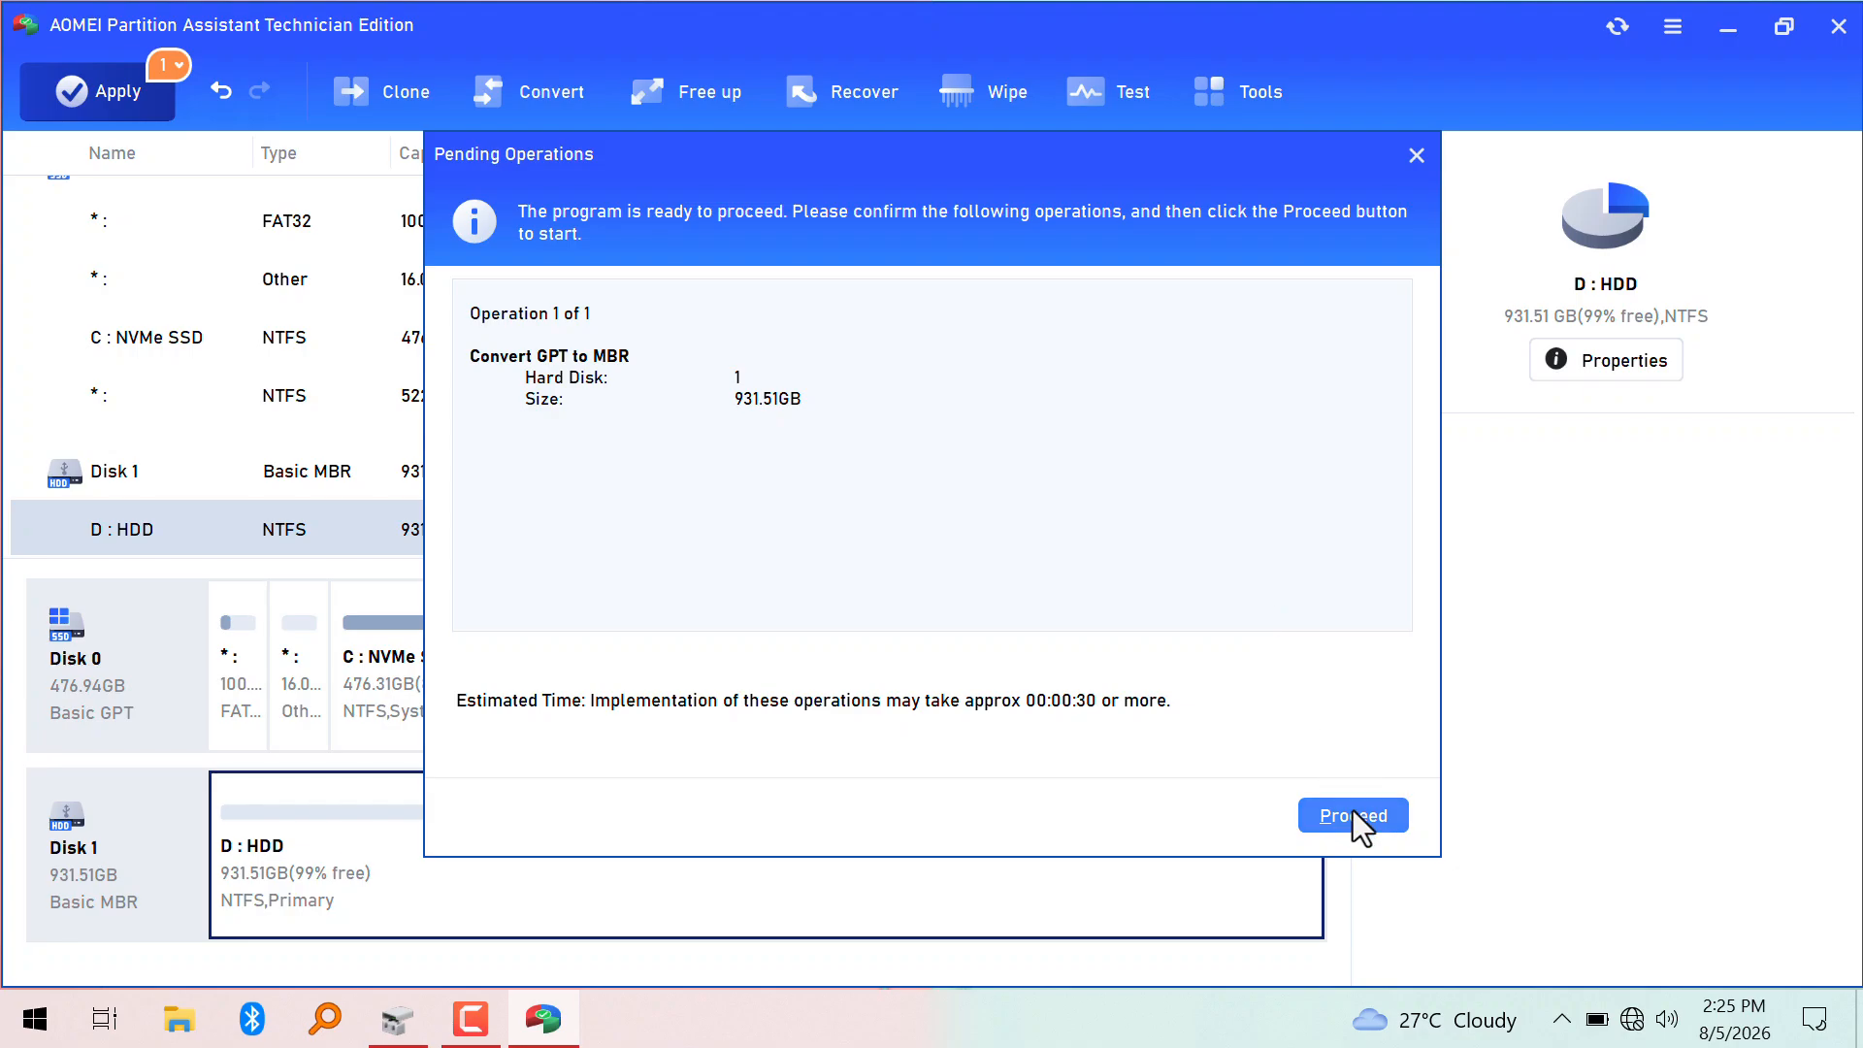
# - Run the pending Disk 1 conversion to MBR, accepting the confirmations and dismissing the information message
pyautogui.click(1353, 815)
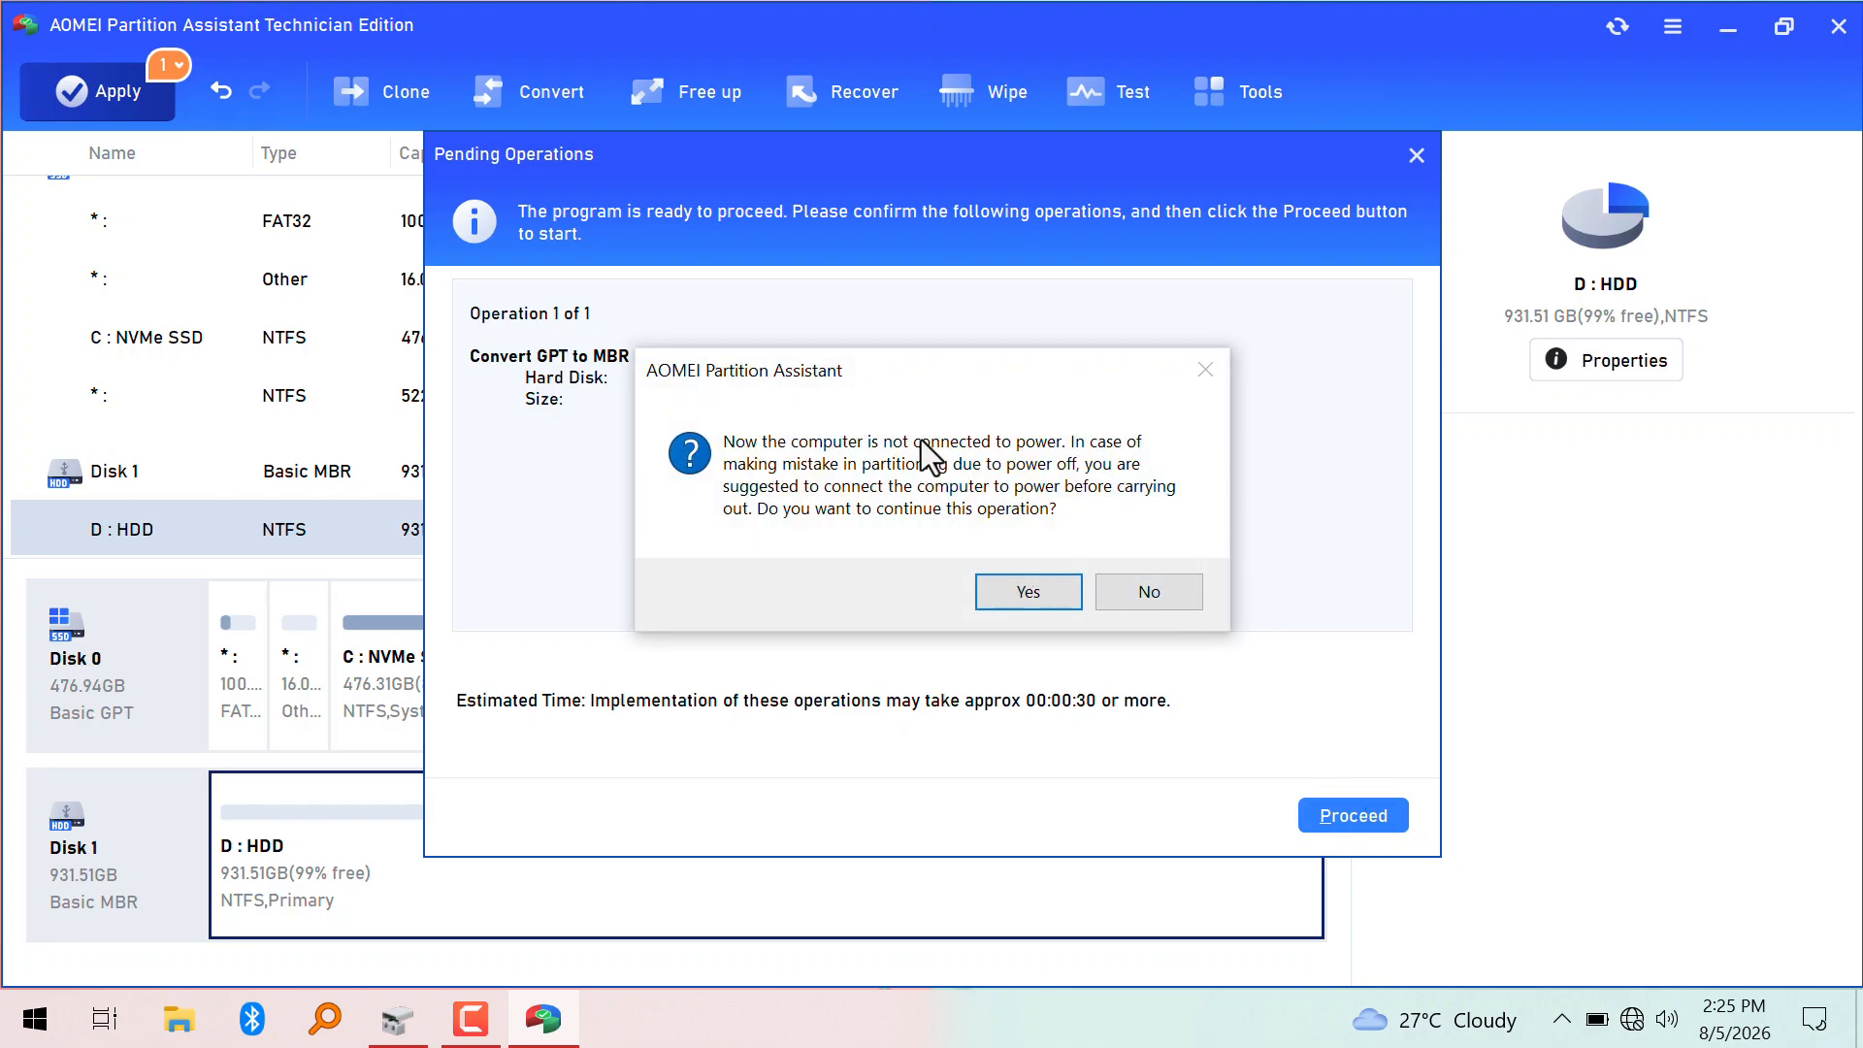
pyautogui.click(1028, 593)
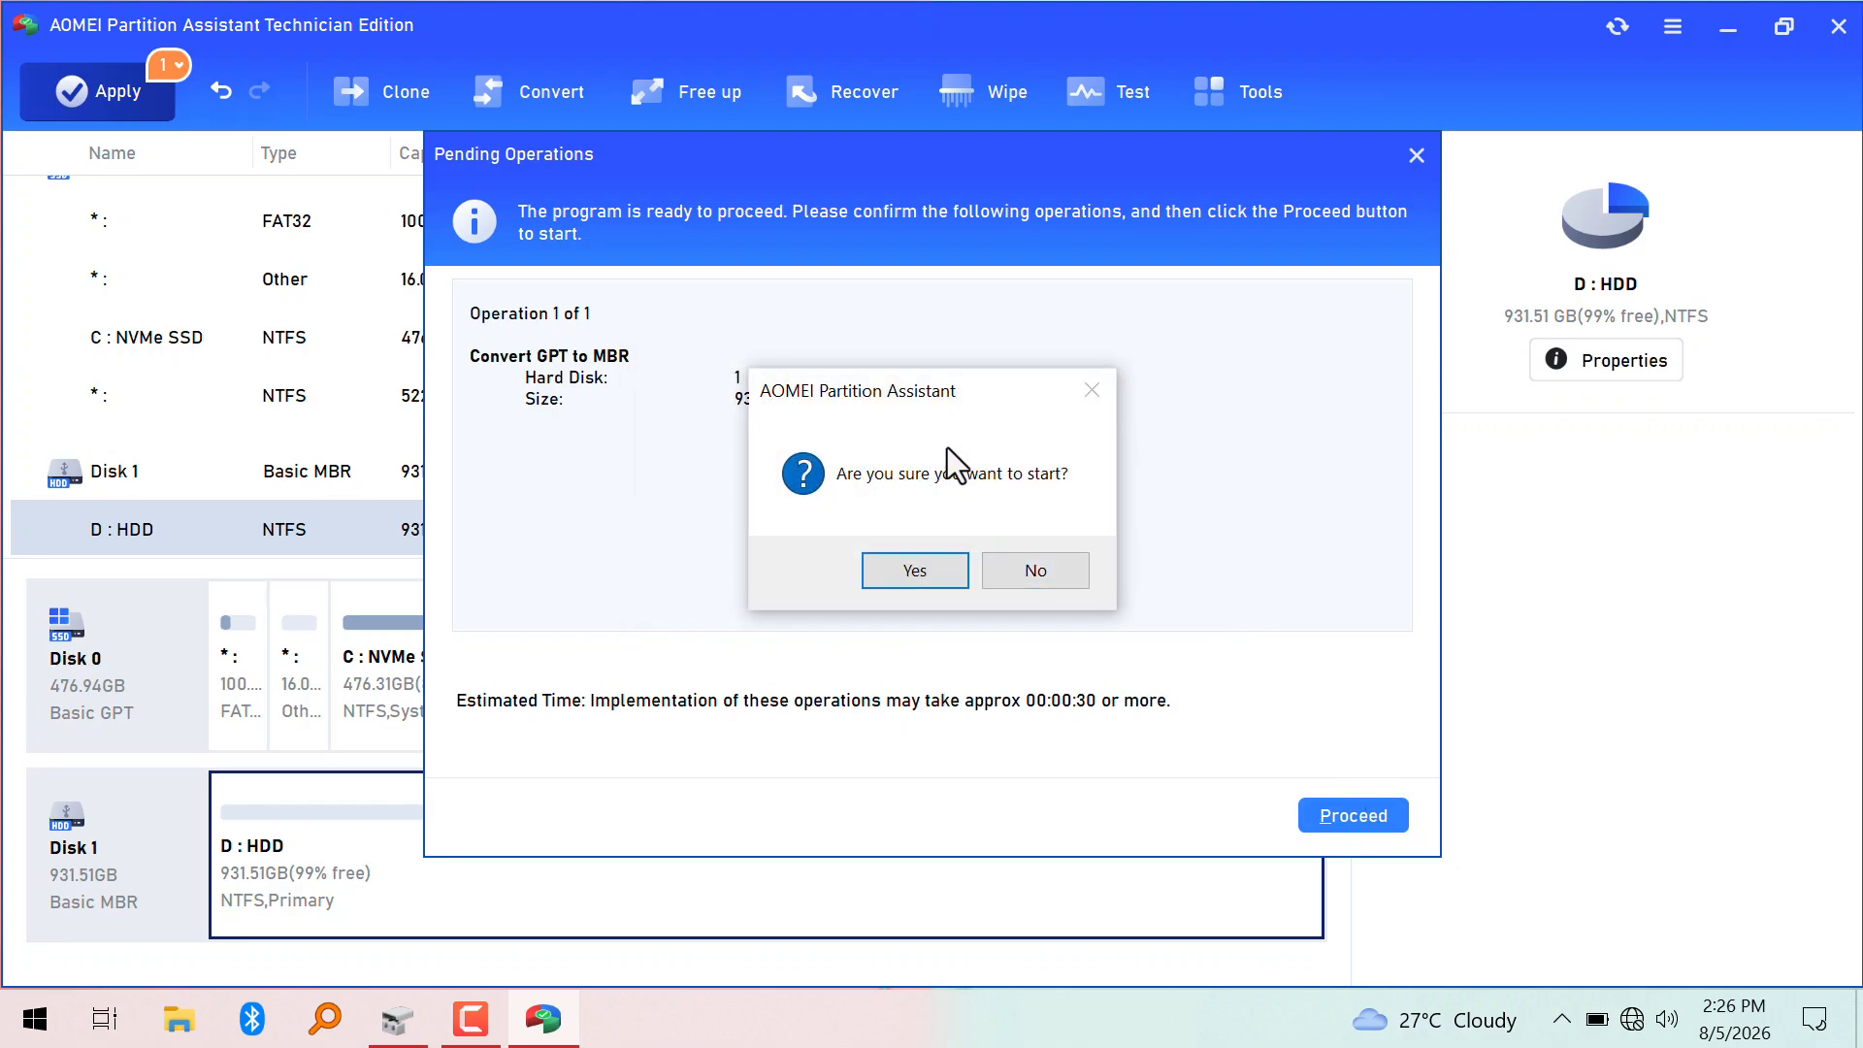
pyautogui.click(915, 573)
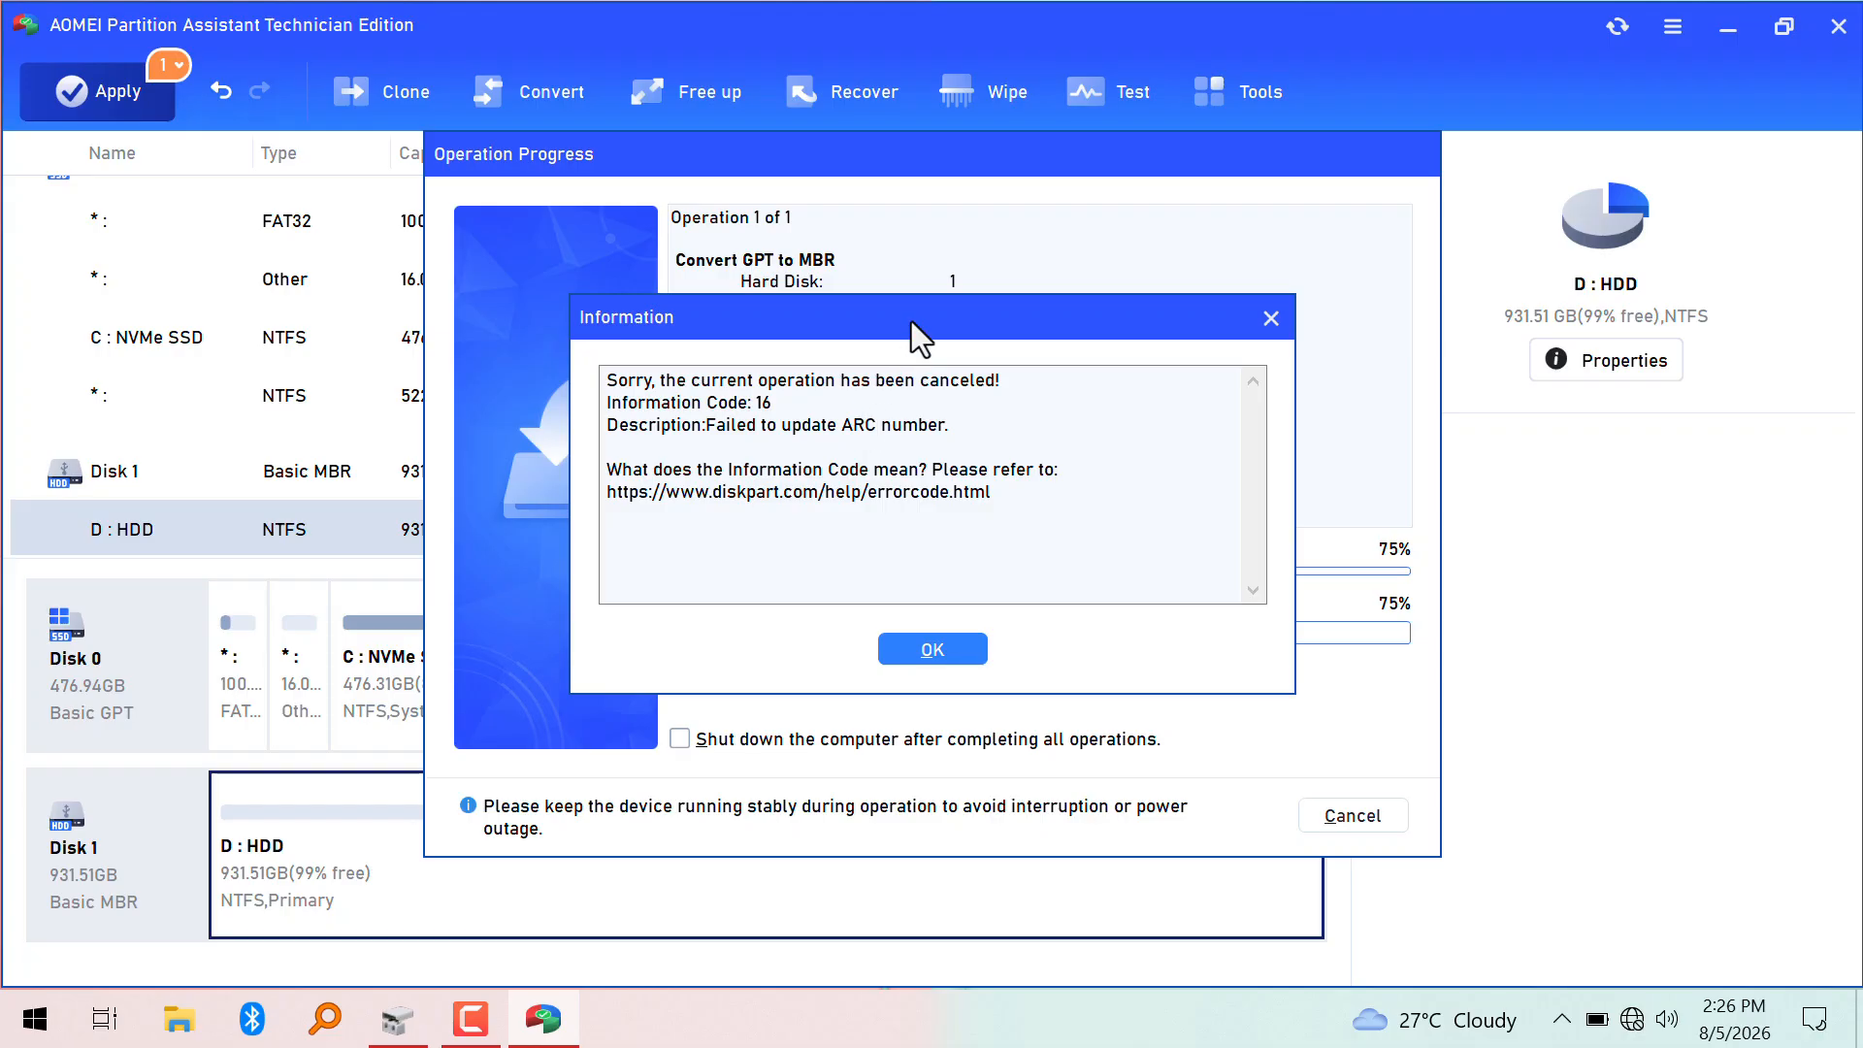
pyautogui.moveTo(911, 322); pyautogui.dragTo(1017, 309)
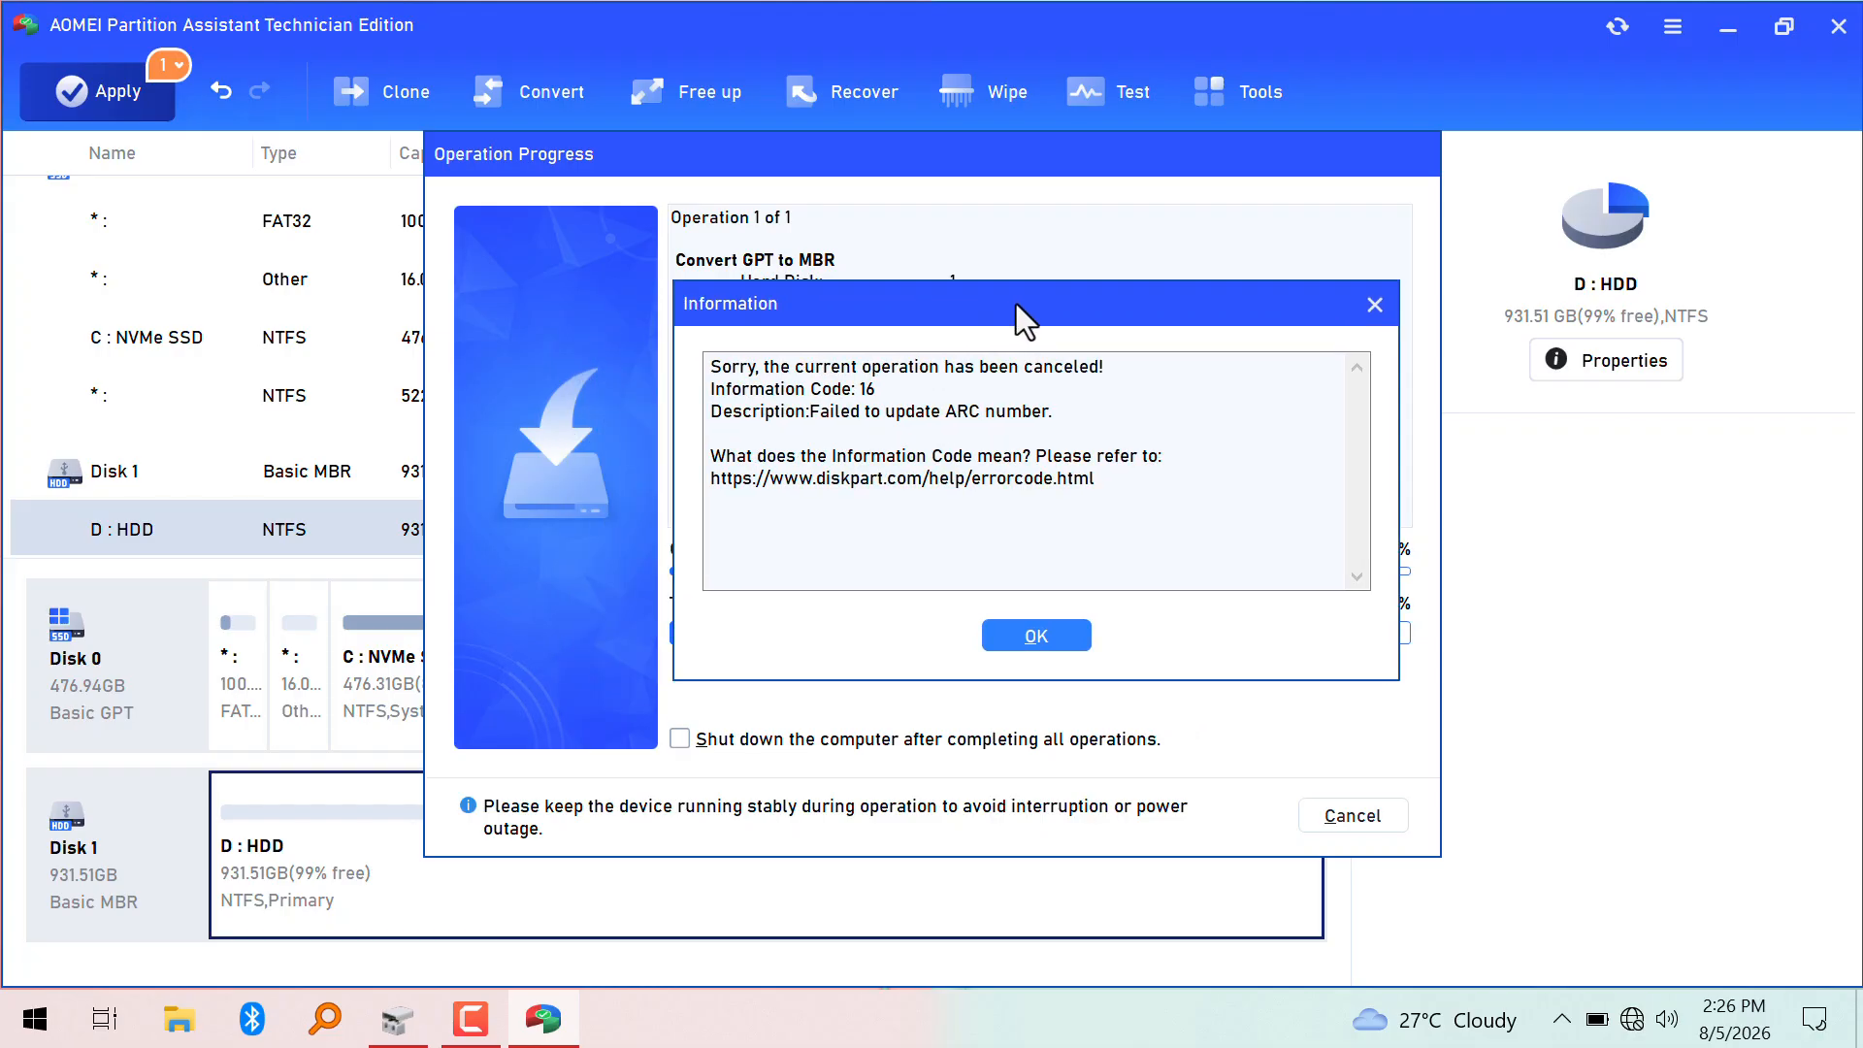
pyautogui.click(1037, 635)
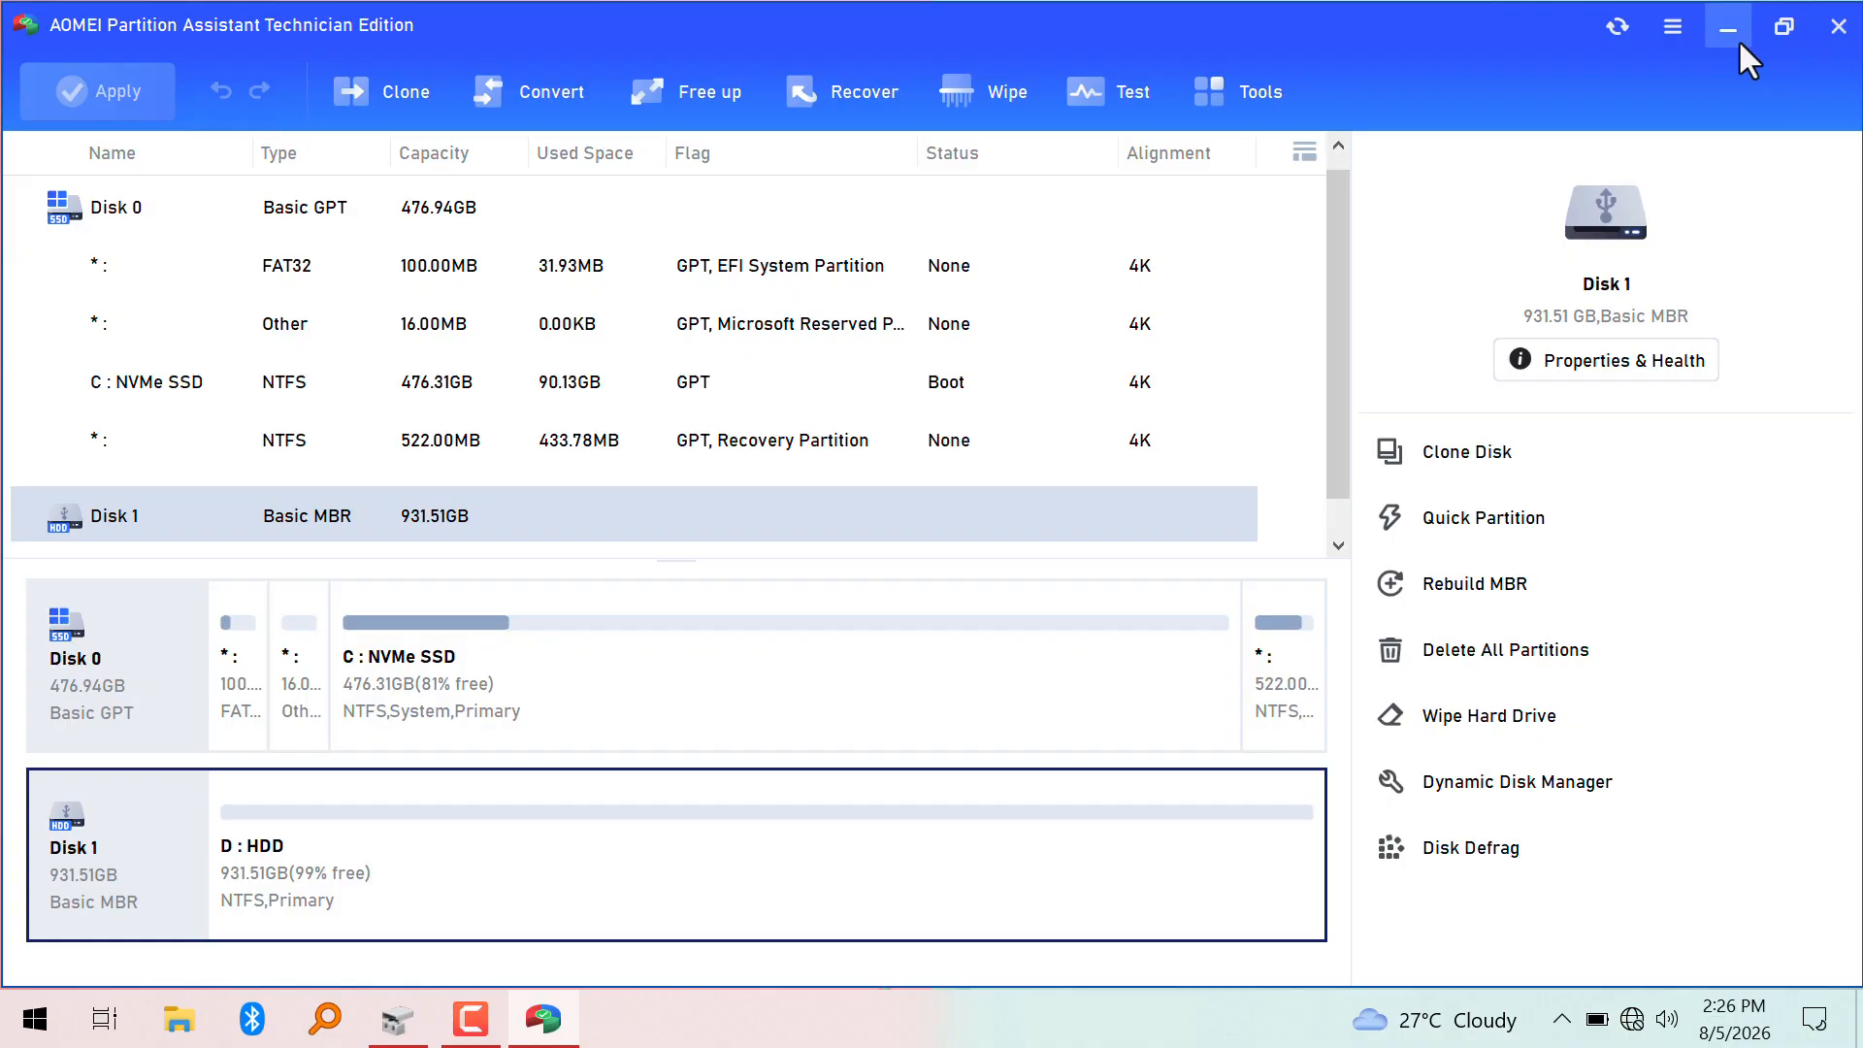
# - Switch to Disk Management, check Disk 1's partition style in its volume properties and close them
pyautogui.click(1728, 29)
pyautogui.click(414, 1014)
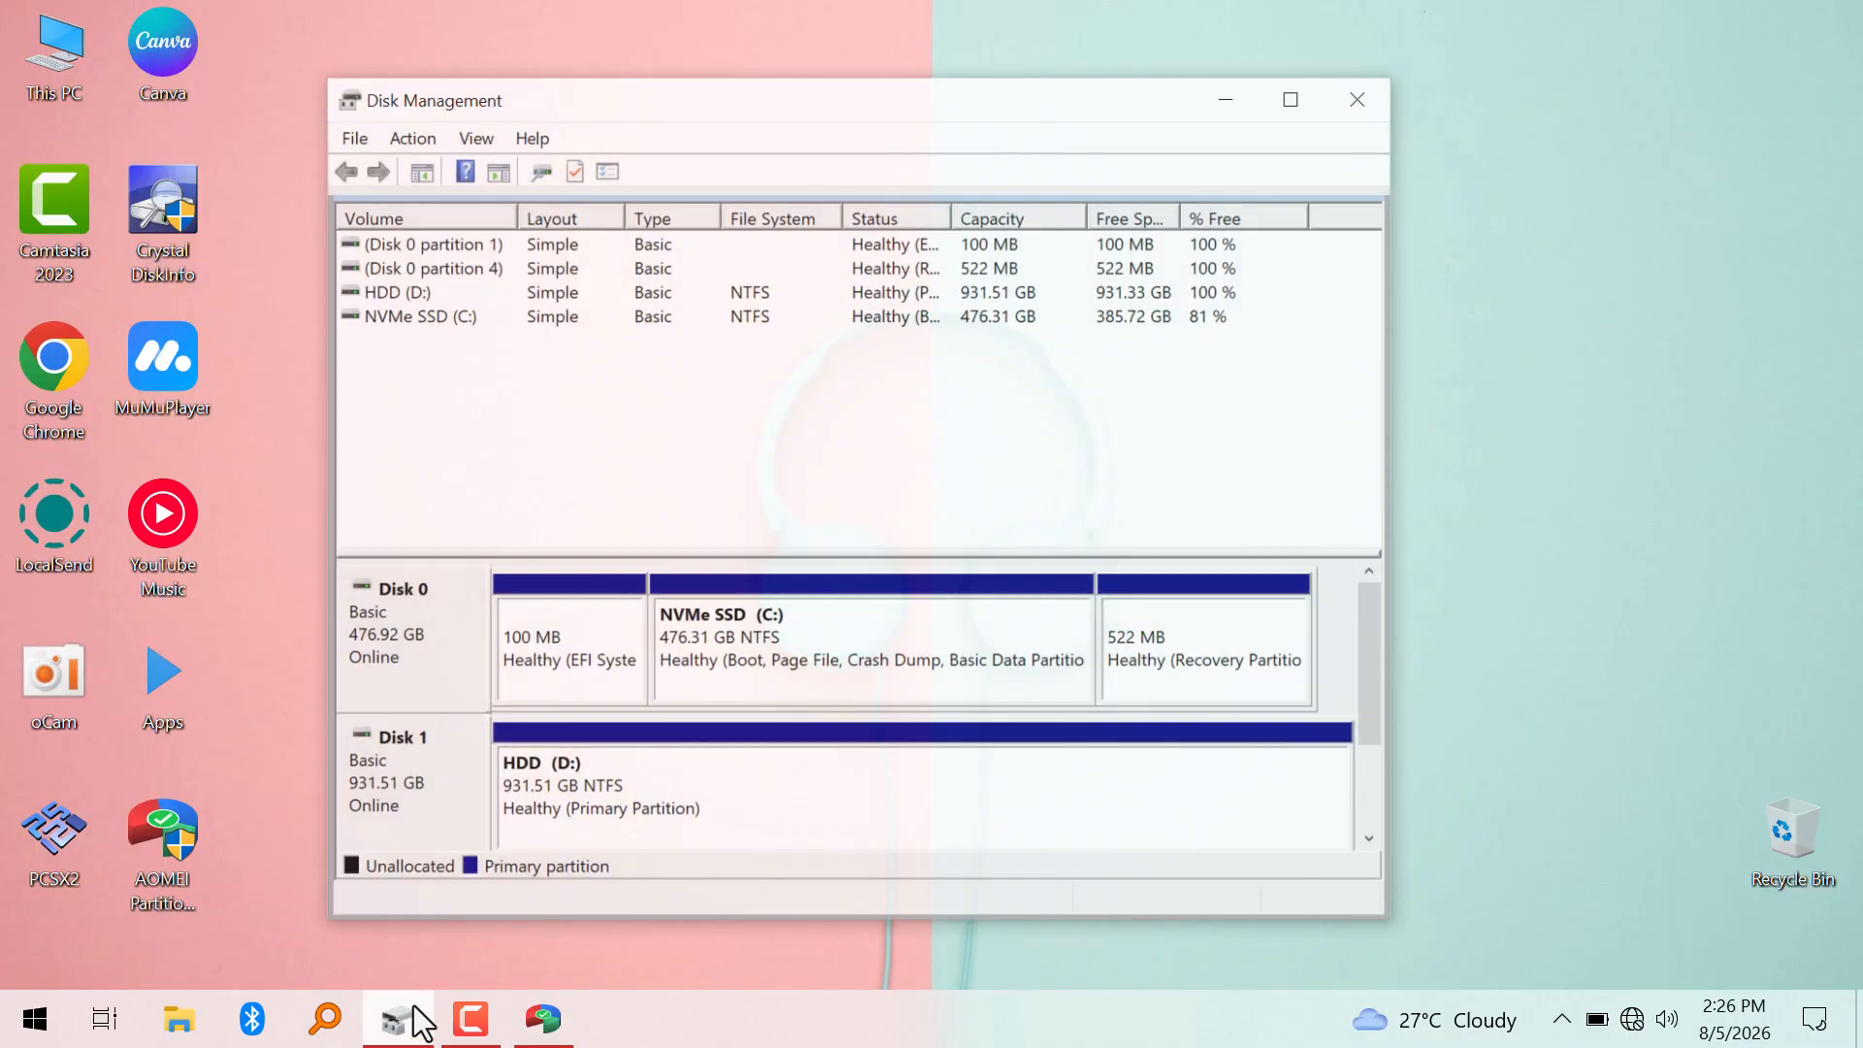
pyautogui.moveTo(747, 73); pyautogui.dragTo(753, 61)
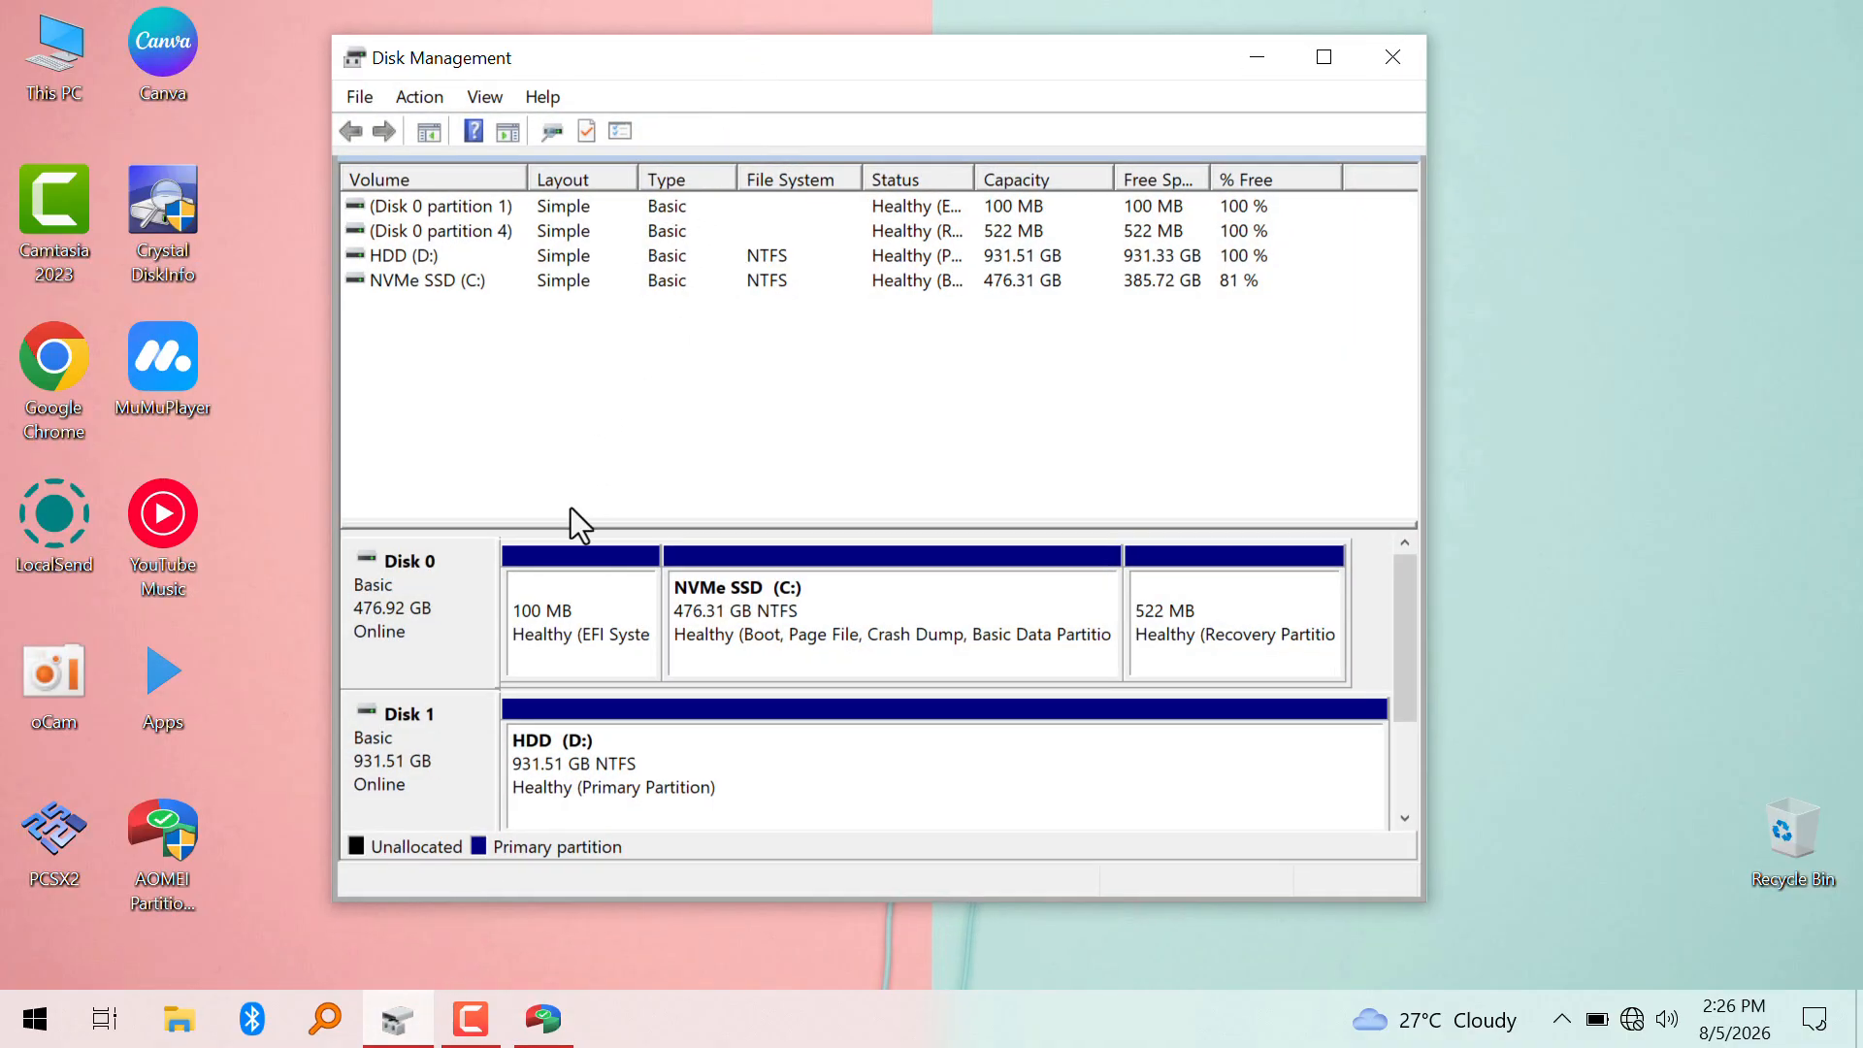
pyautogui.rightClick(422, 765)
pyautogui.click(506, 713)
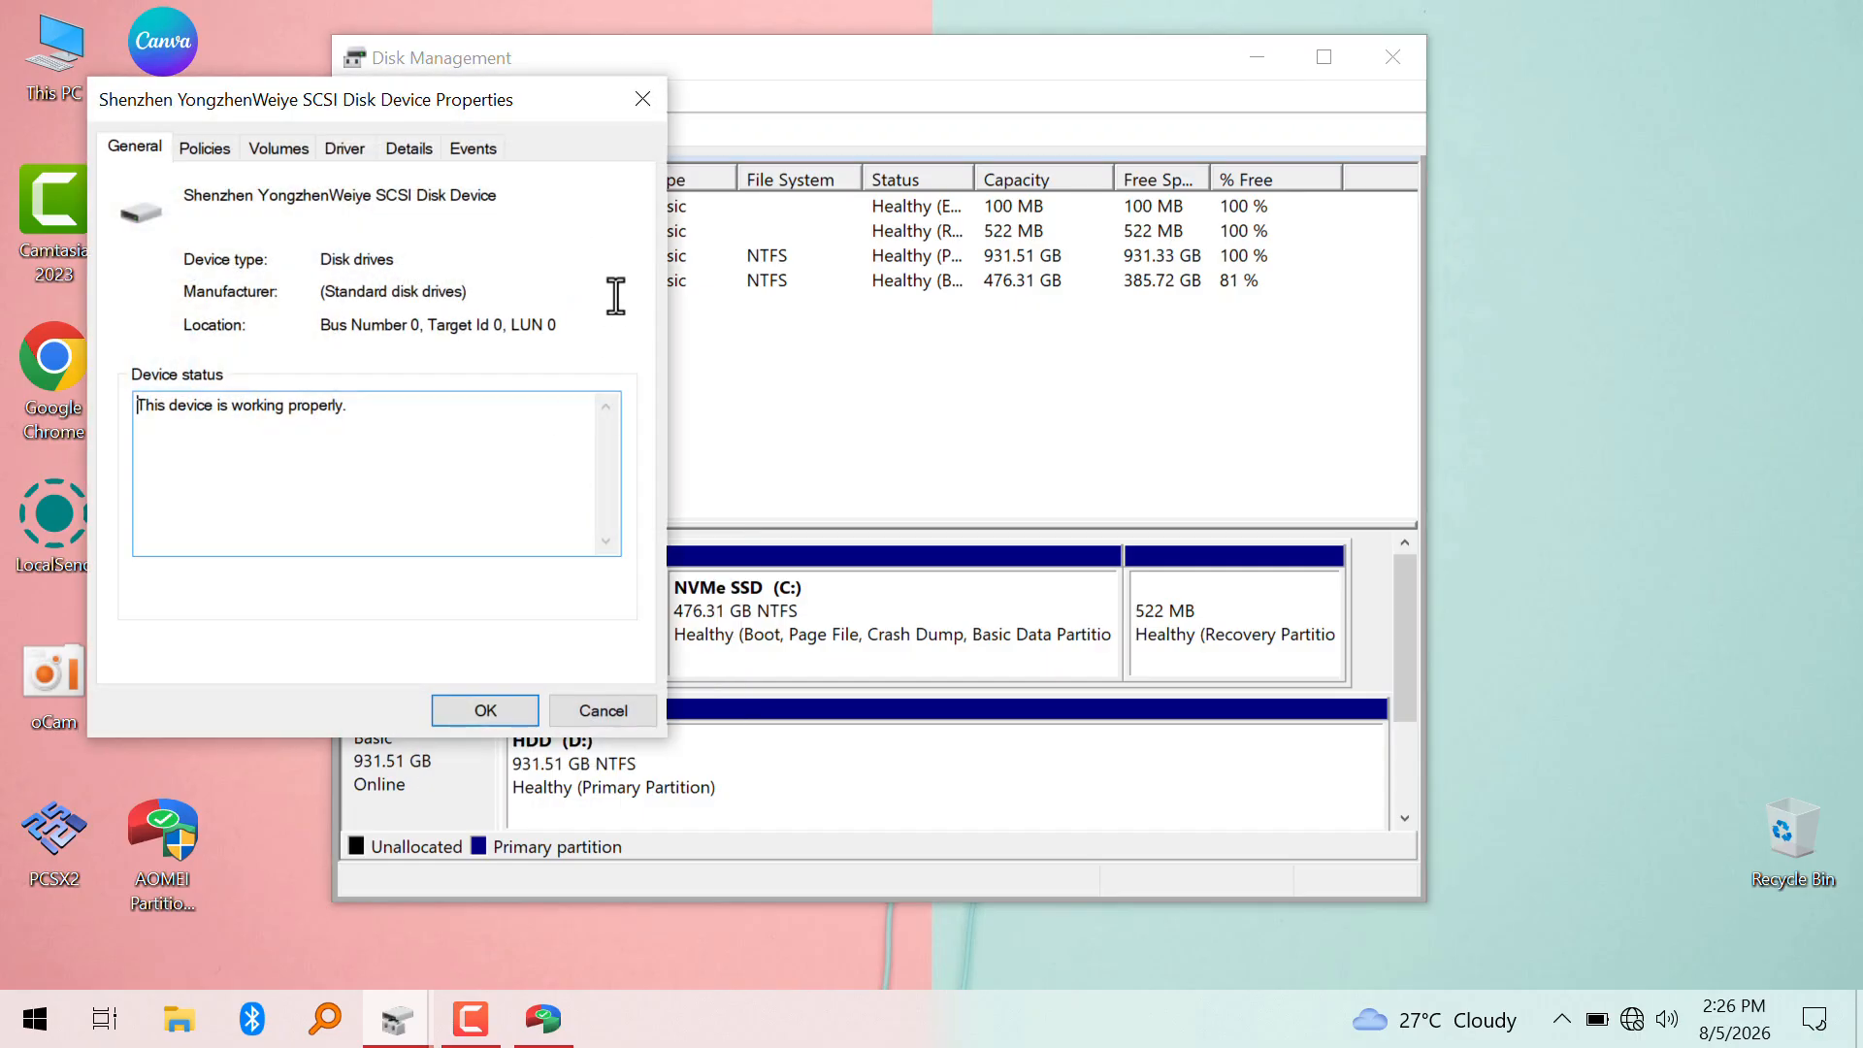
pyautogui.moveTo(518, 113); pyautogui.dragTo(1015, 50)
pyautogui.click(773, 87)
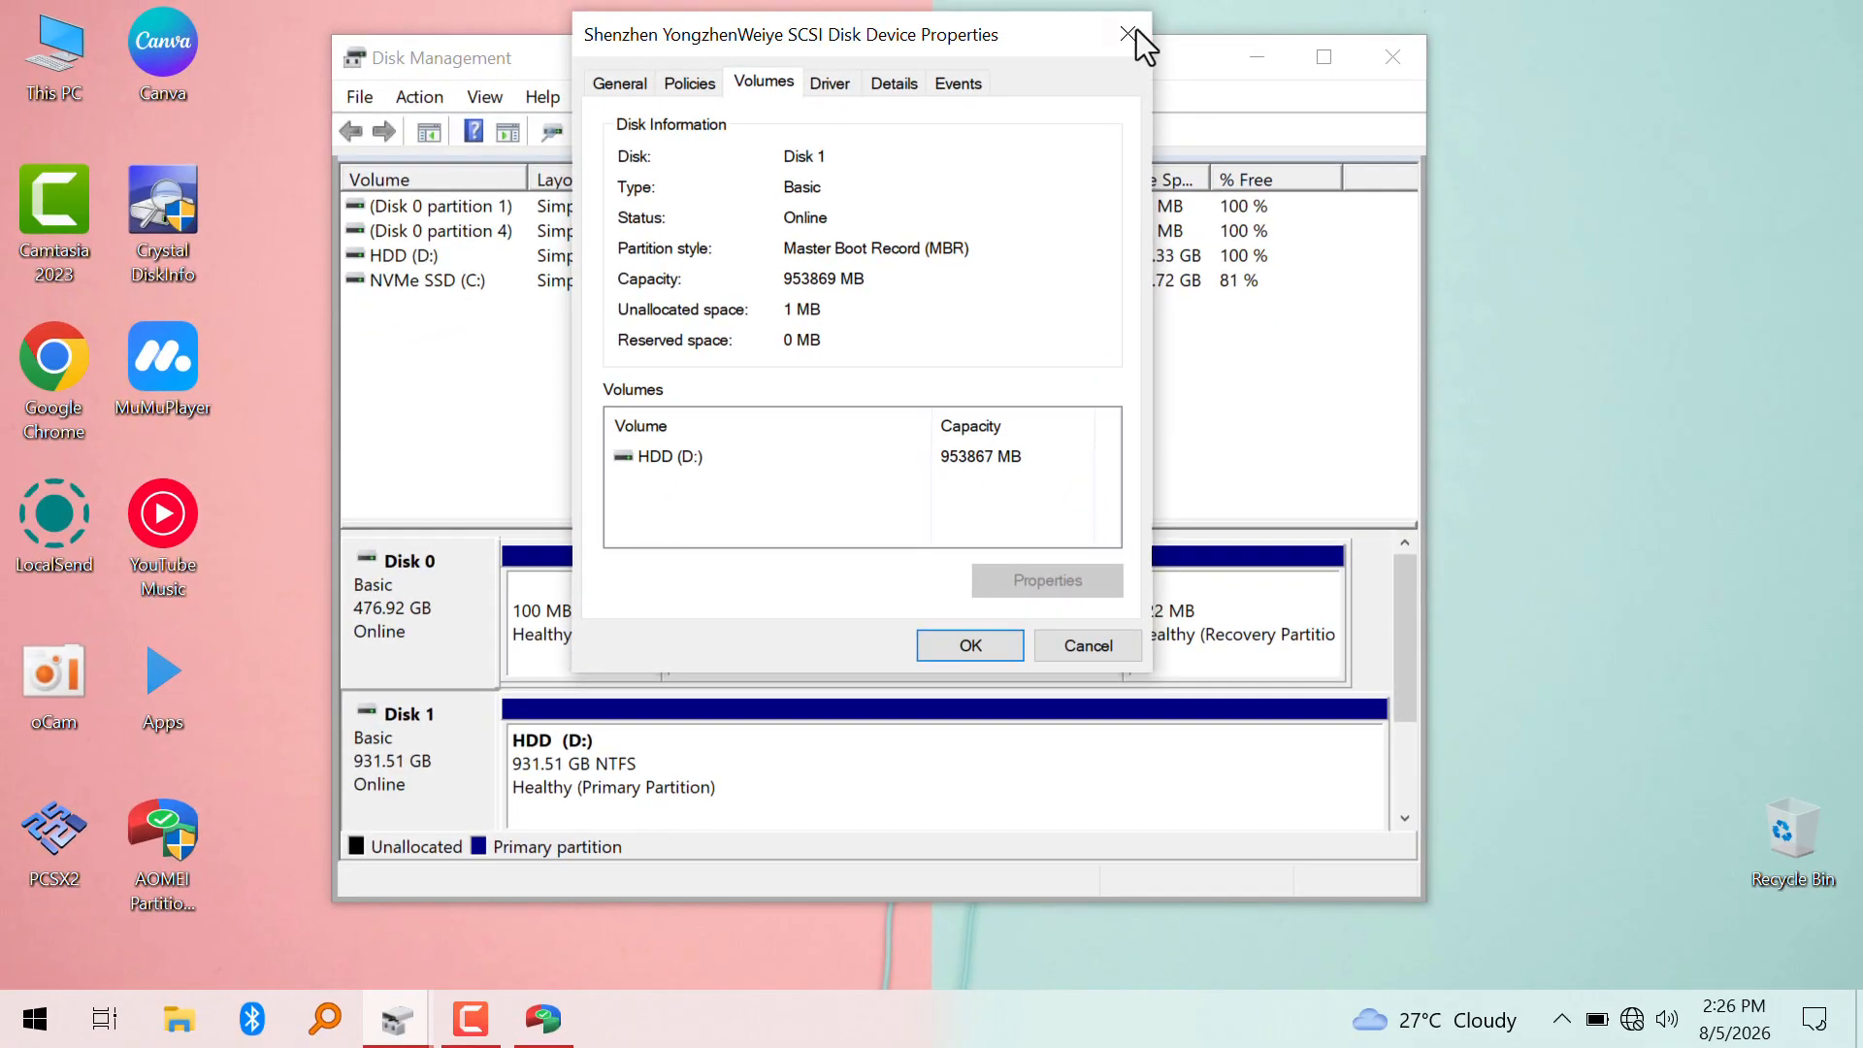
pyautogui.click(1128, 34)
# - Open HDD (D:) in File Explorer, select all its video files to check them, and minimize the open windows
pyautogui.doubleClick(73, 50)
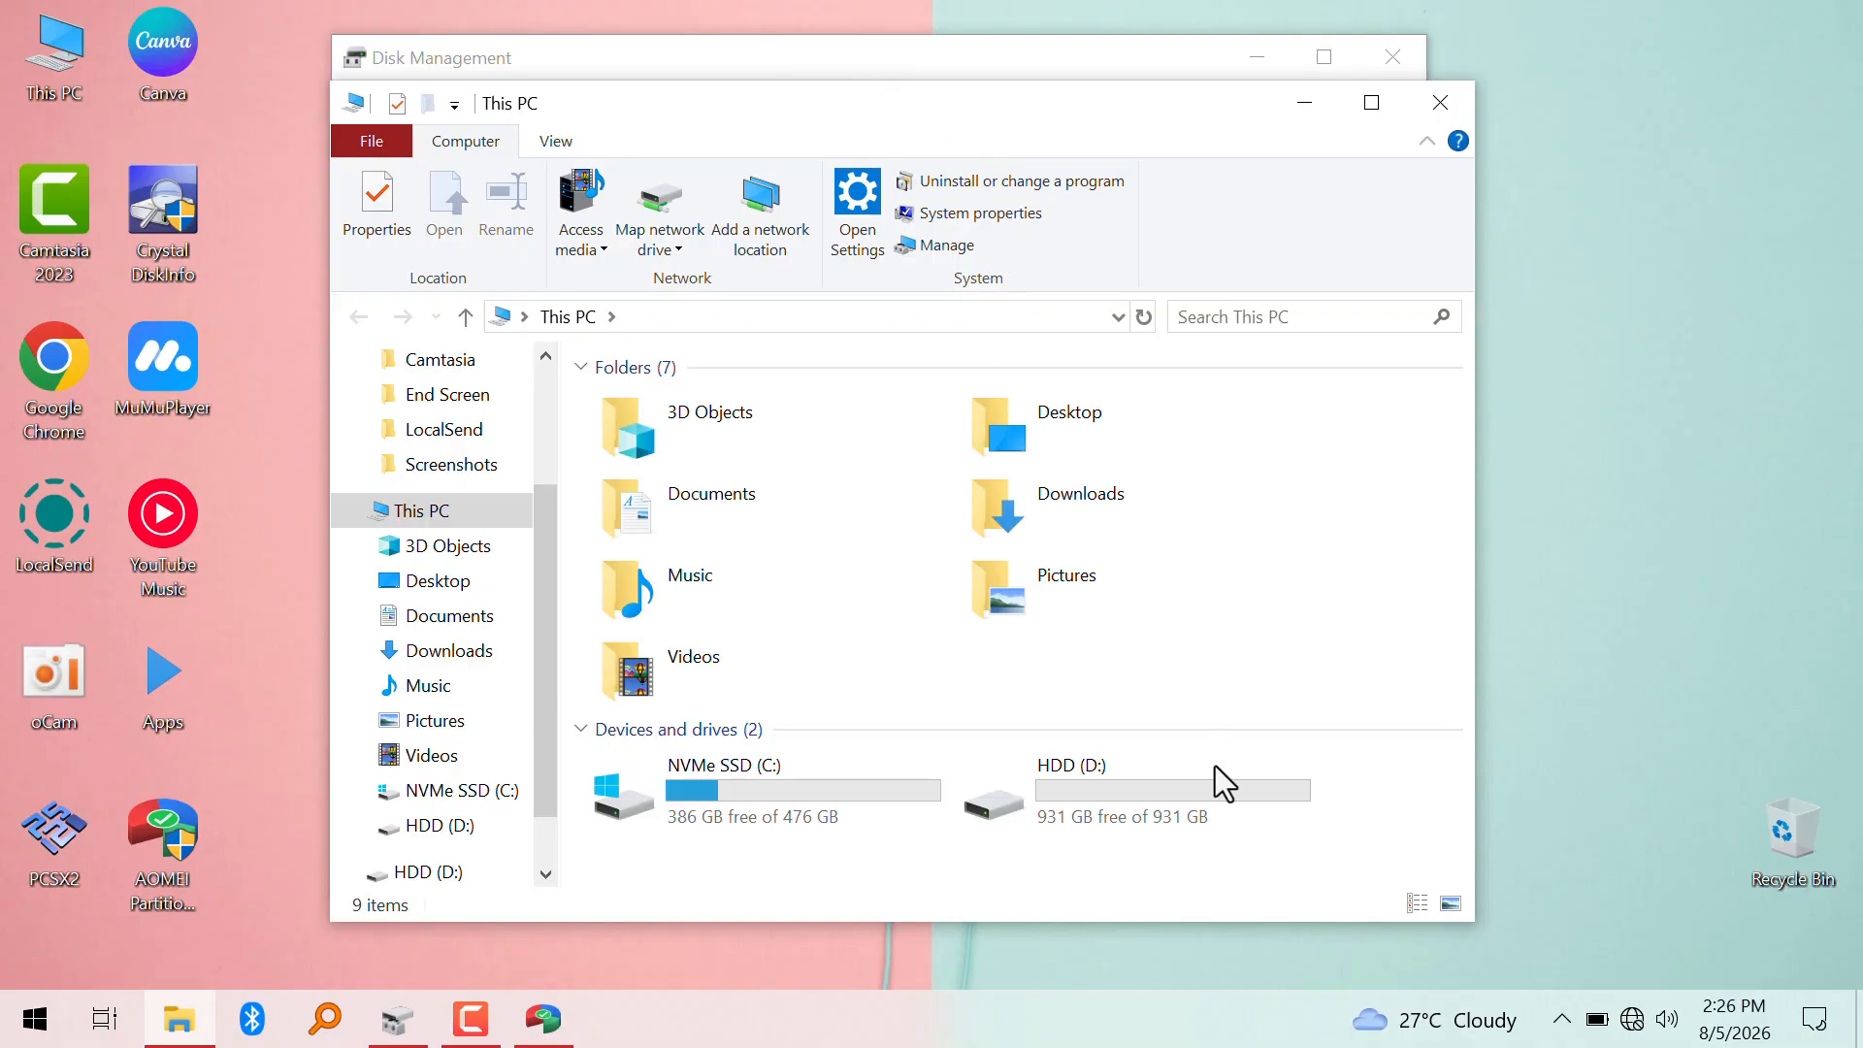
pyautogui.doubleClick(1133, 807)
pyautogui.moveTo(627, 539); pyautogui.dragTo(1327, 390)
pyautogui.moveTo(633, 515); pyautogui.dragTo(1173, 415)
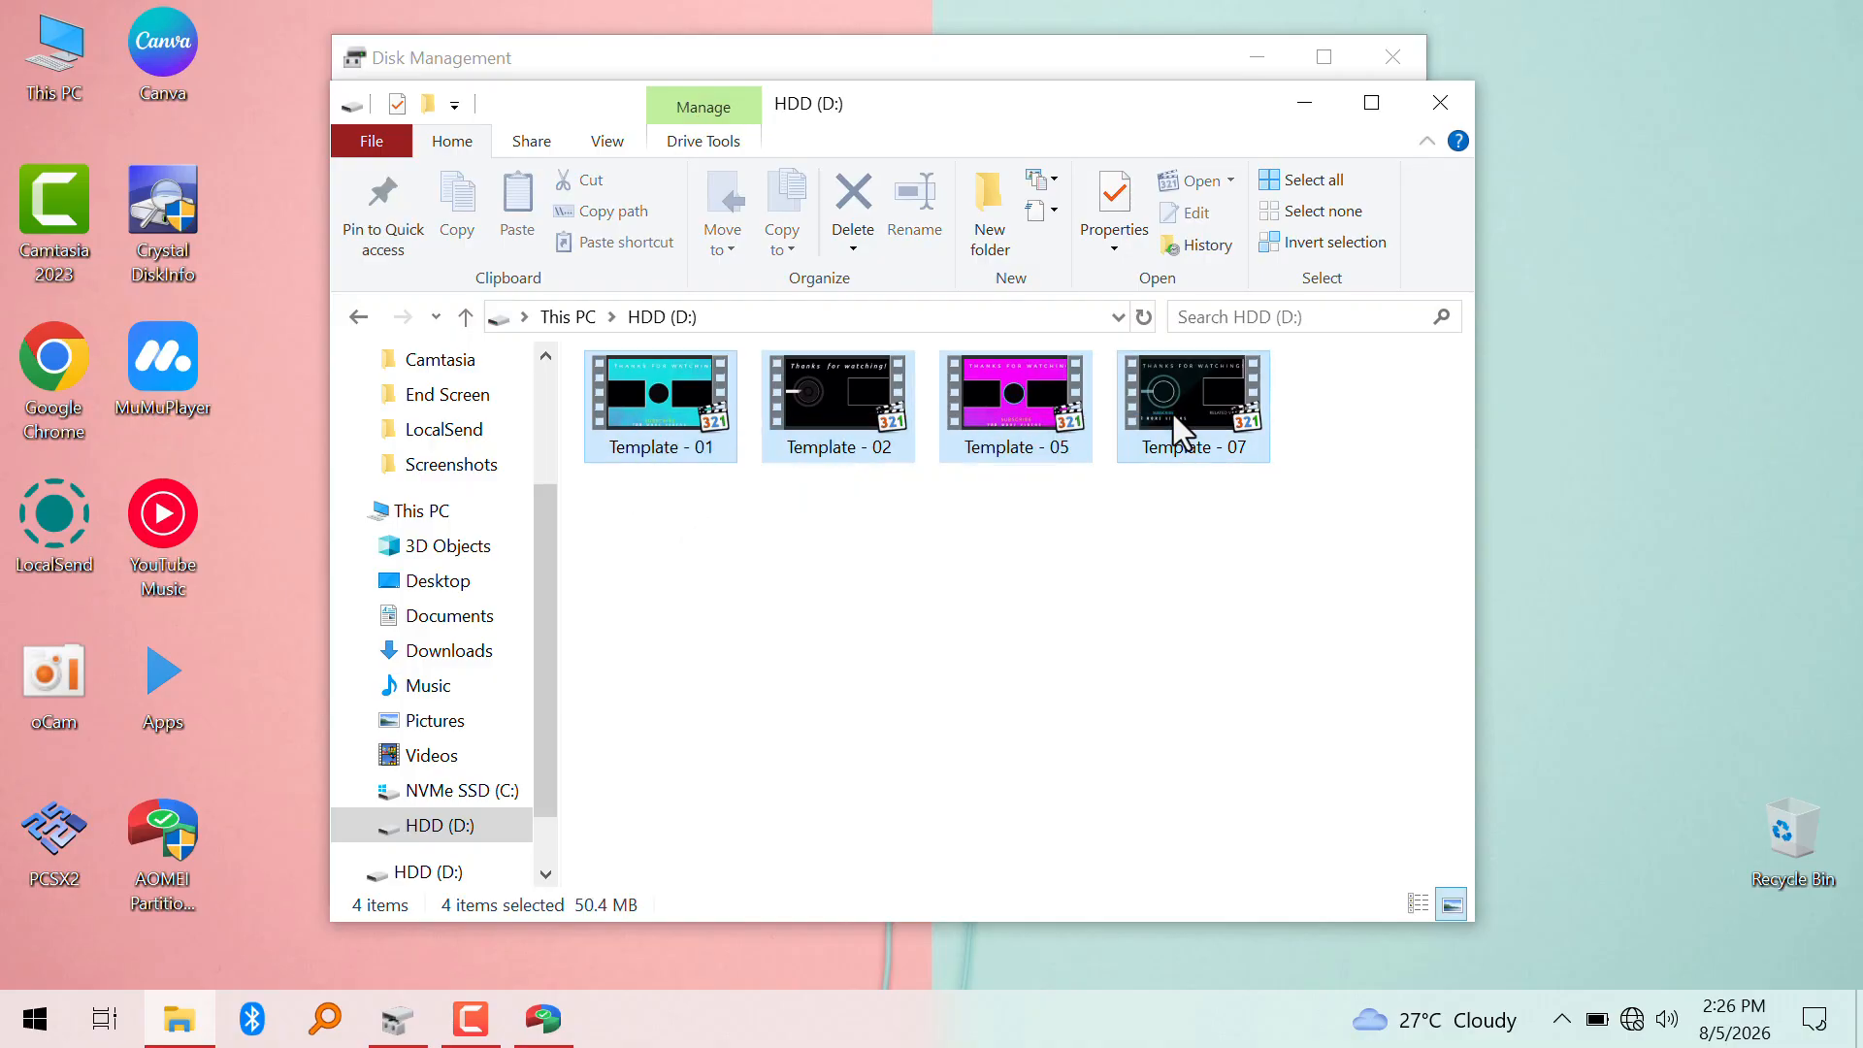
pyautogui.click(1312, 113)
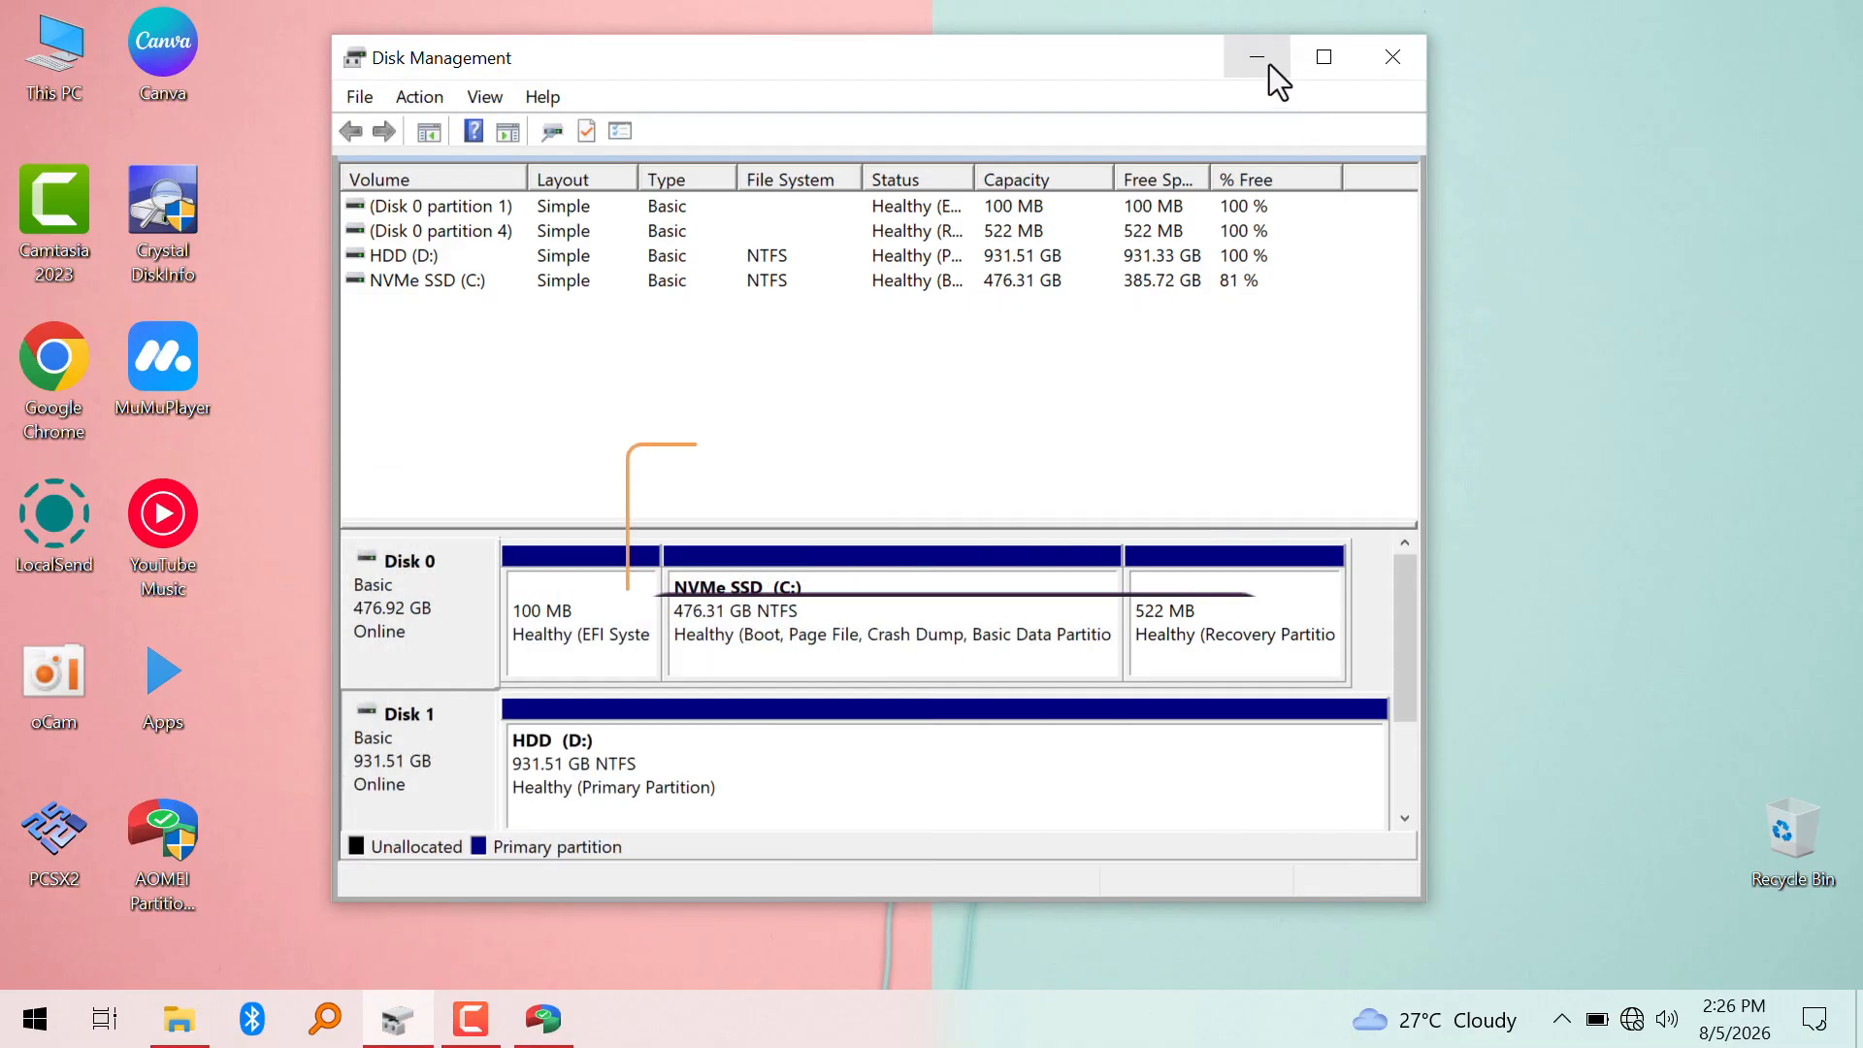
pyautogui.click(1269, 64)
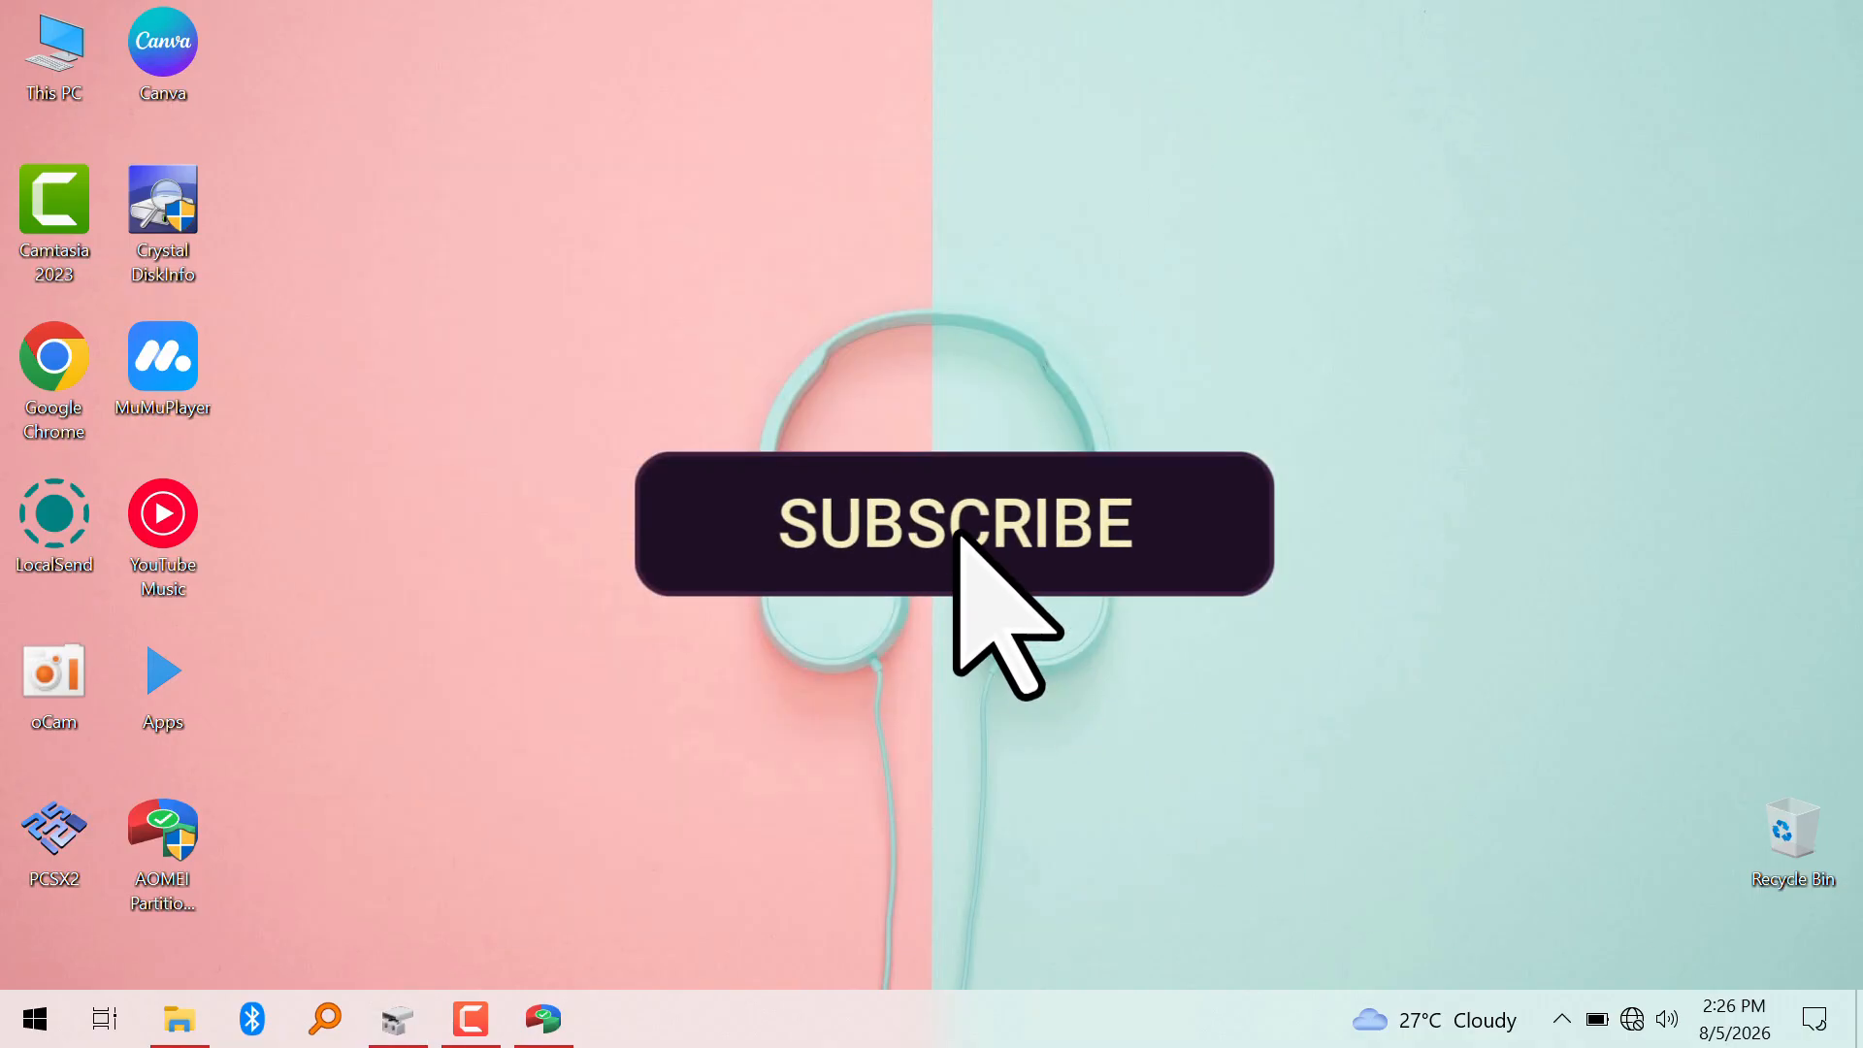